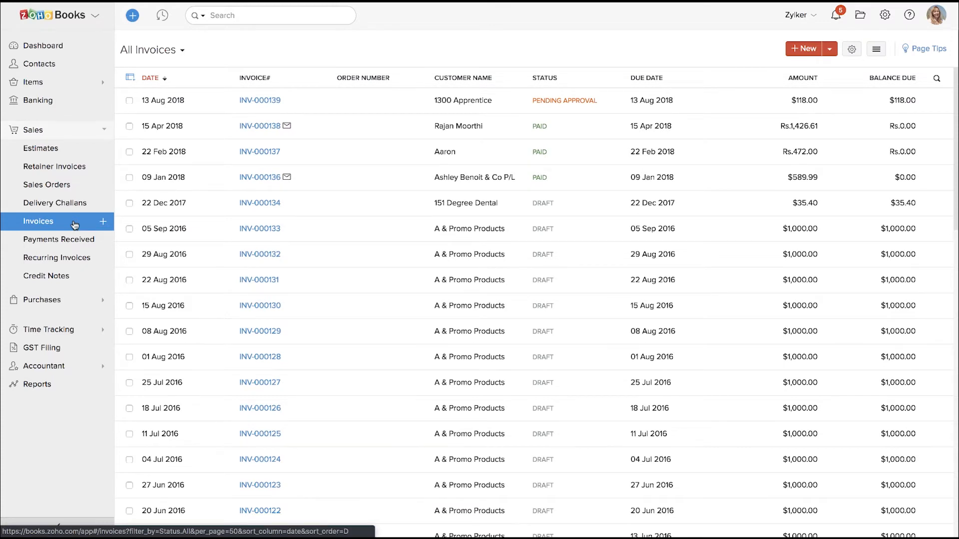
- View the list of payments received and the list of recurring invoices in the sales module
click(70, 243)
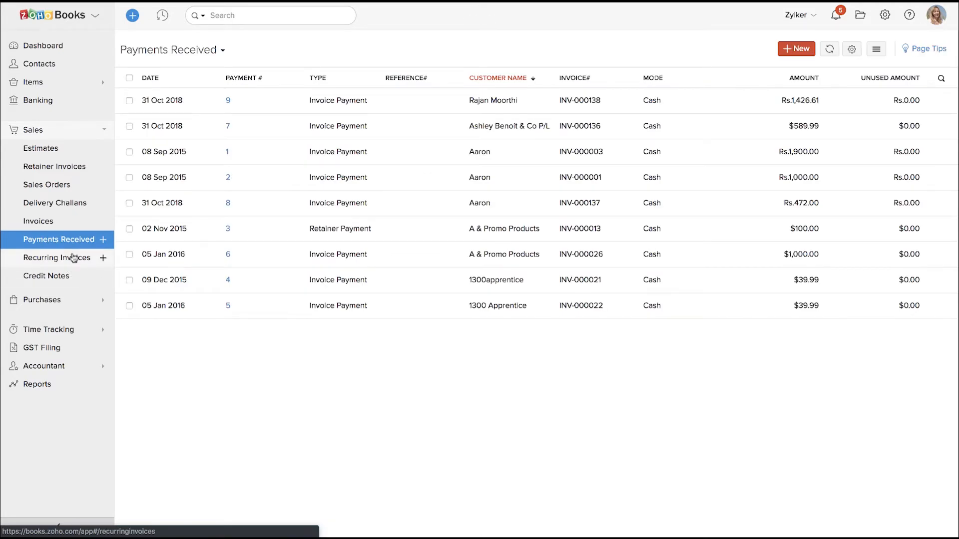
click(73, 258)
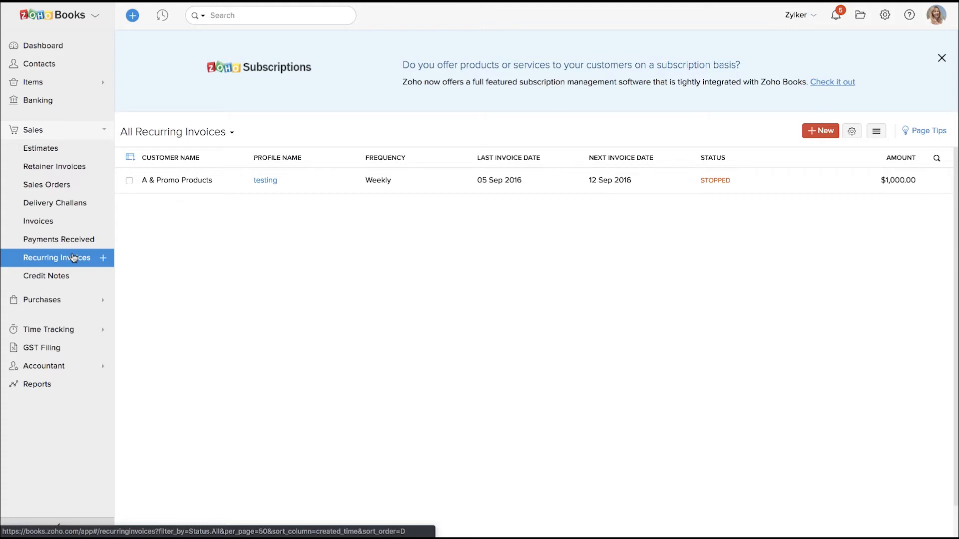
- Look through the purchases module's lists: expenses, purchase orders, bills, payments made, recurring bills and vendor credits
click(68, 306)
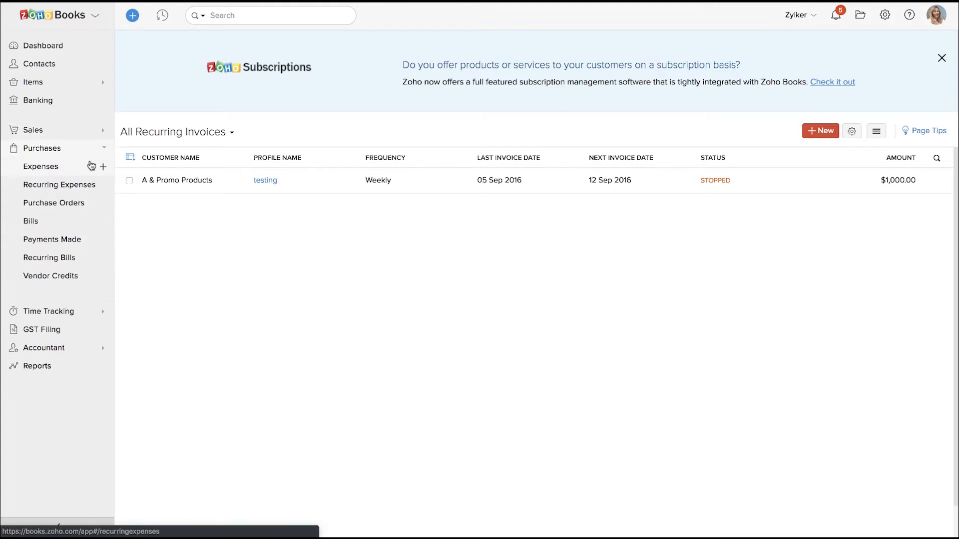
click(87, 164)
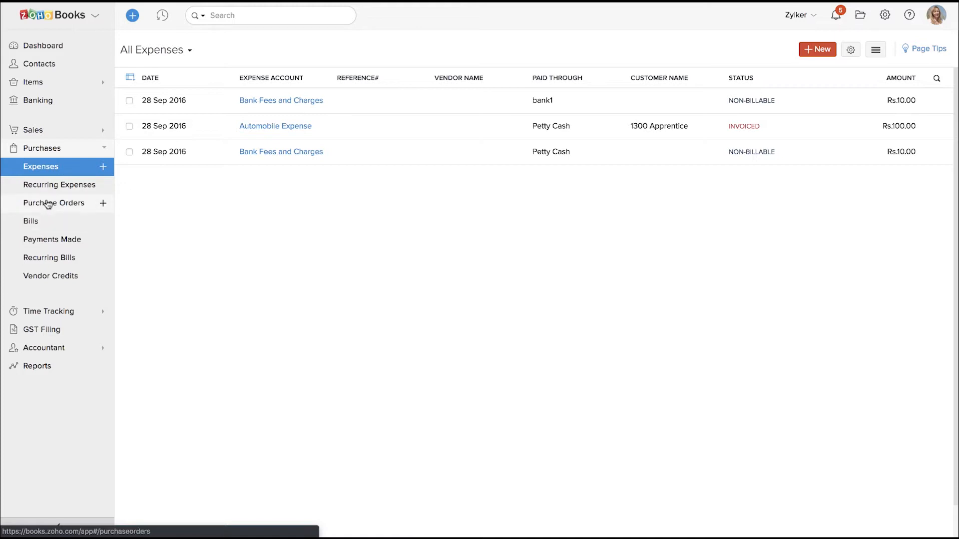
click(48, 204)
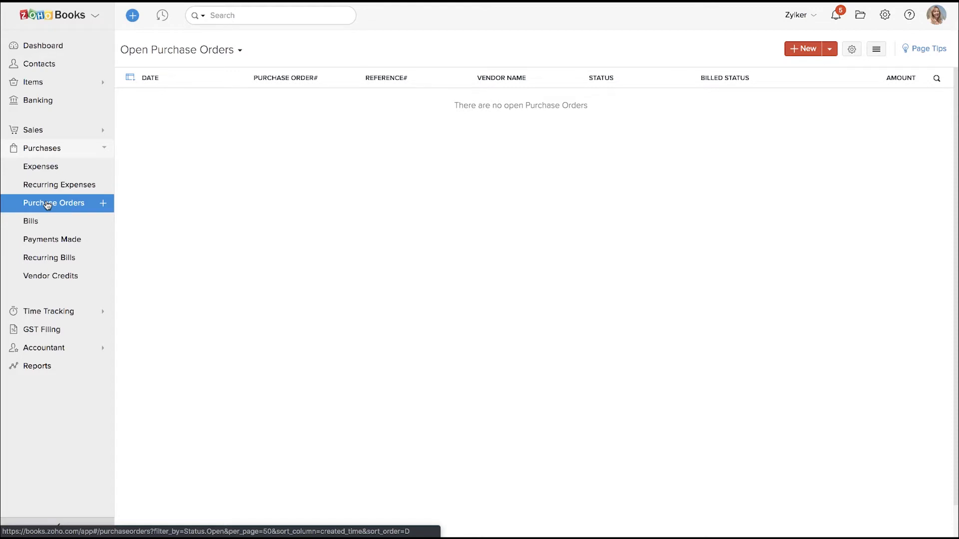
click(45, 222)
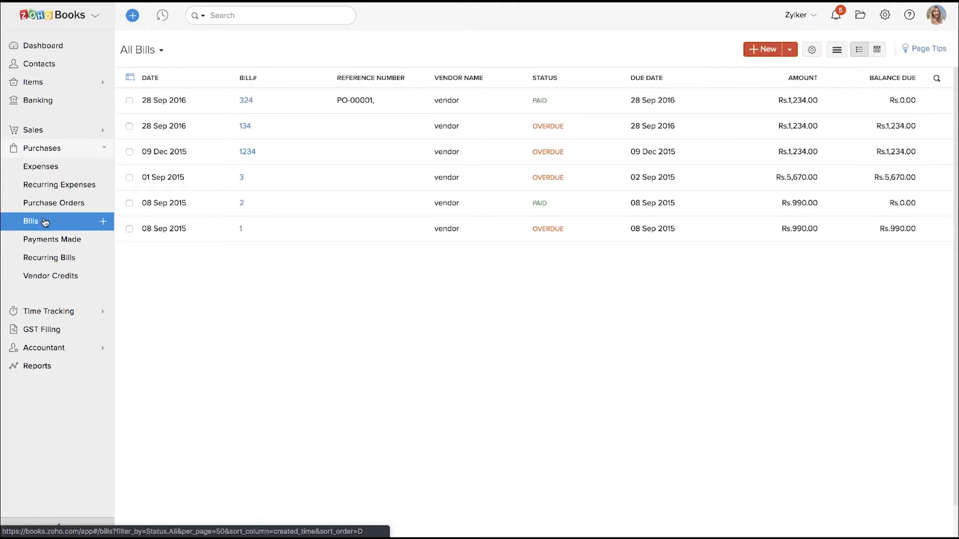
click(43, 245)
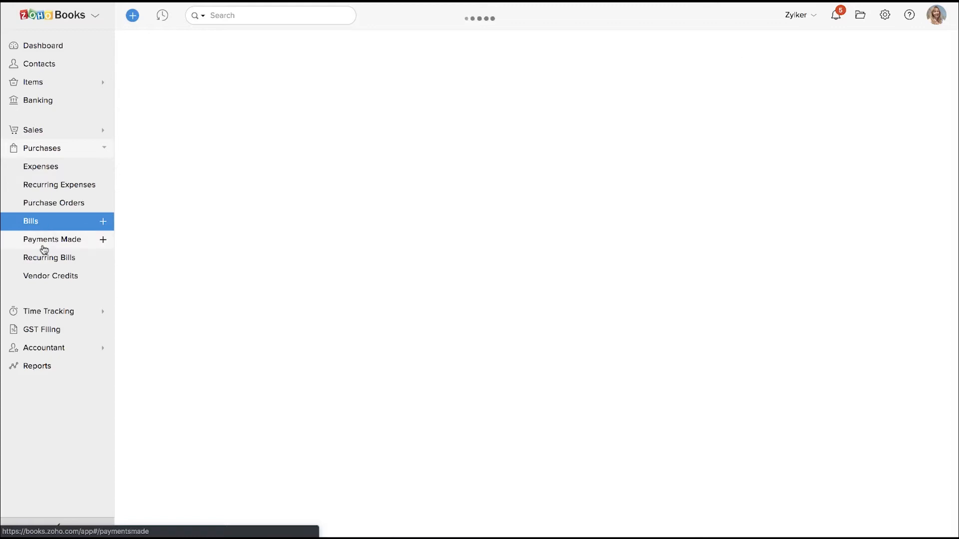
click(48, 266)
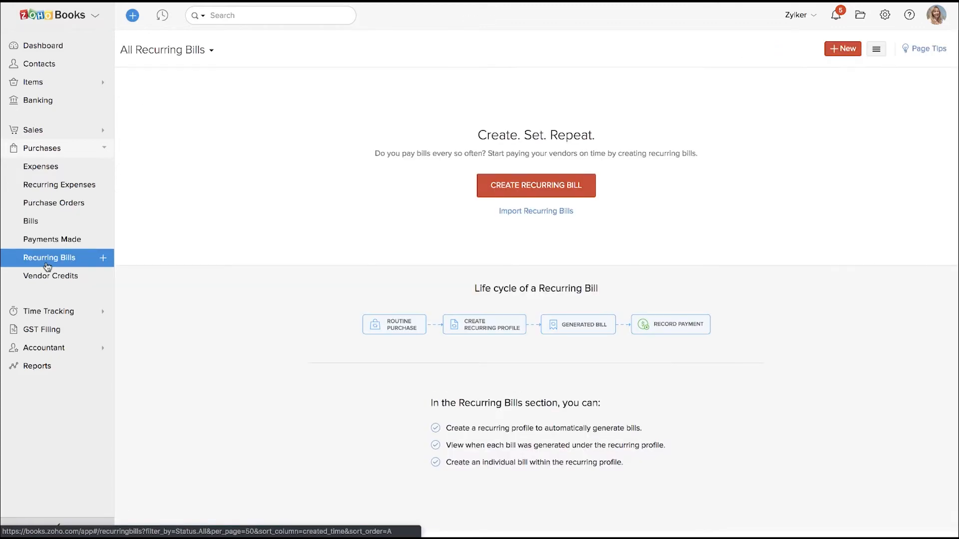
click(54, 280)
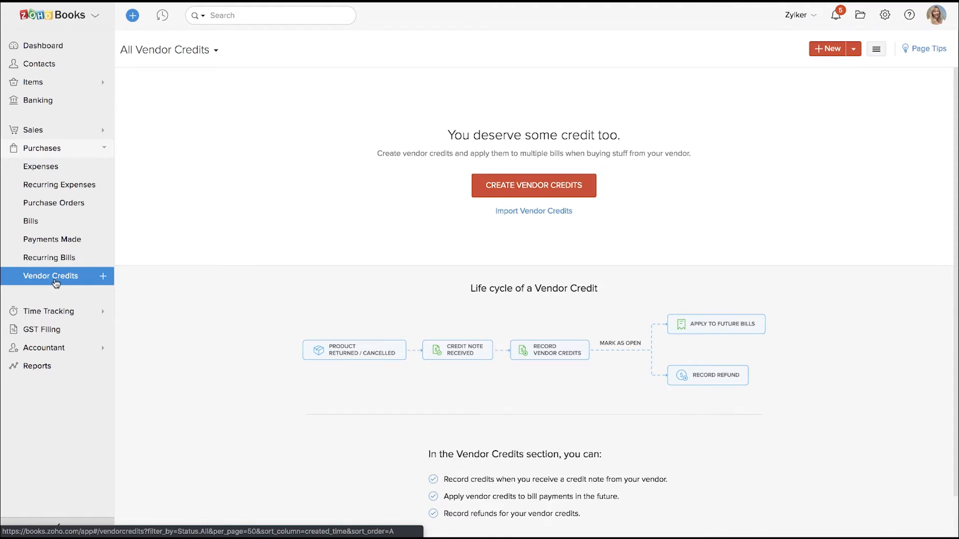
- View the sales credit notes list and the accountant module's chart of accounts
click(59, 129)
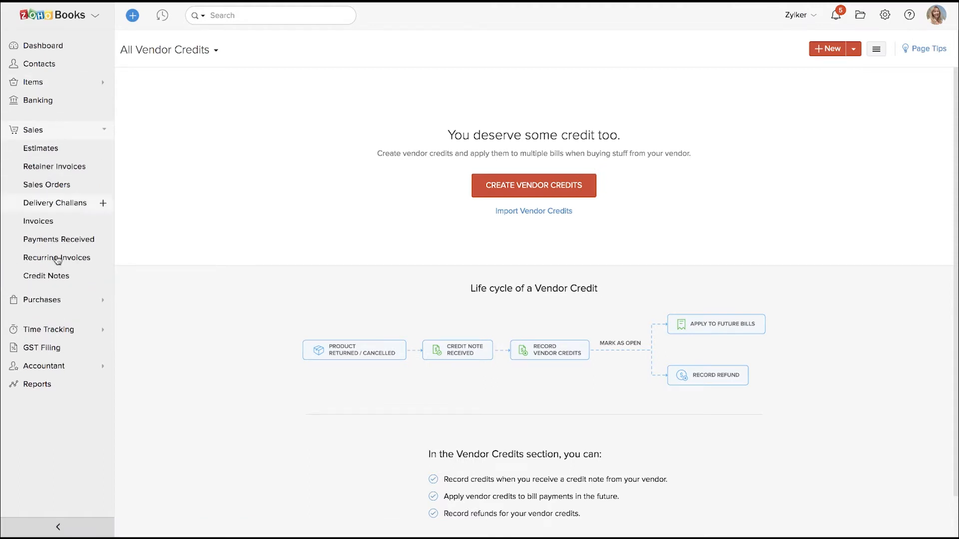
click(58, 276)
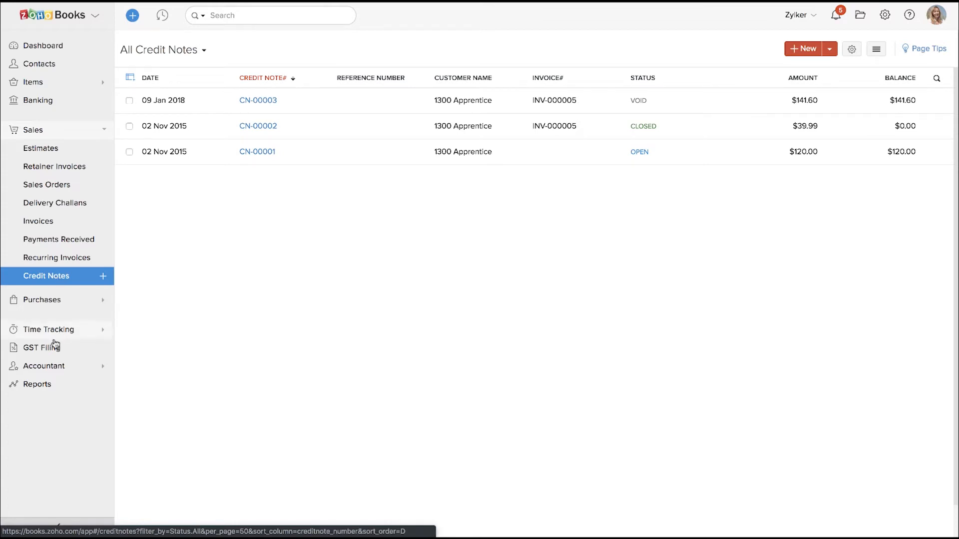
click(55, 333)
click(94, 257)
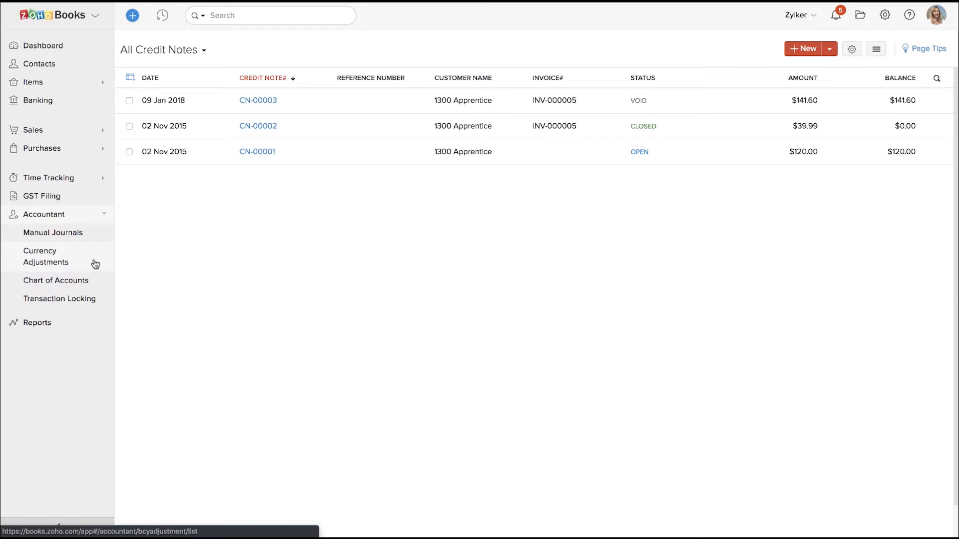
click(81, 282)
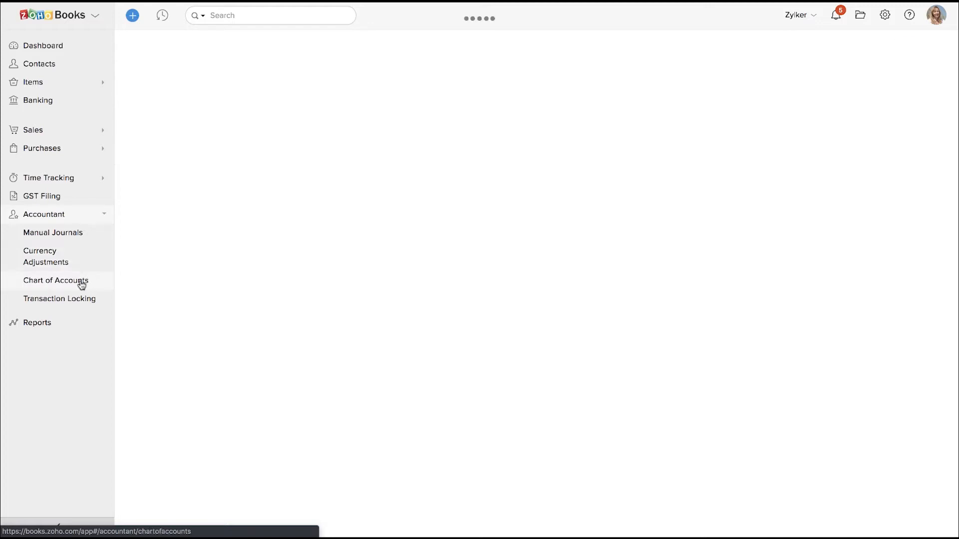
- Examine the available reports by category, from business overview and receivables down to accountant, currency and activity
click(51, 322)
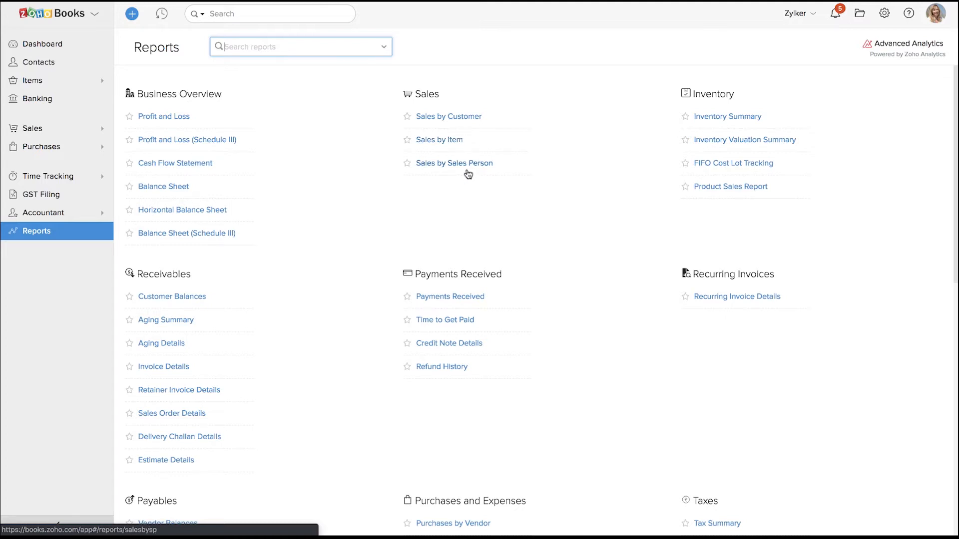
scroll(454, 276, down, 3)
scroll(455, 276, down, 1)
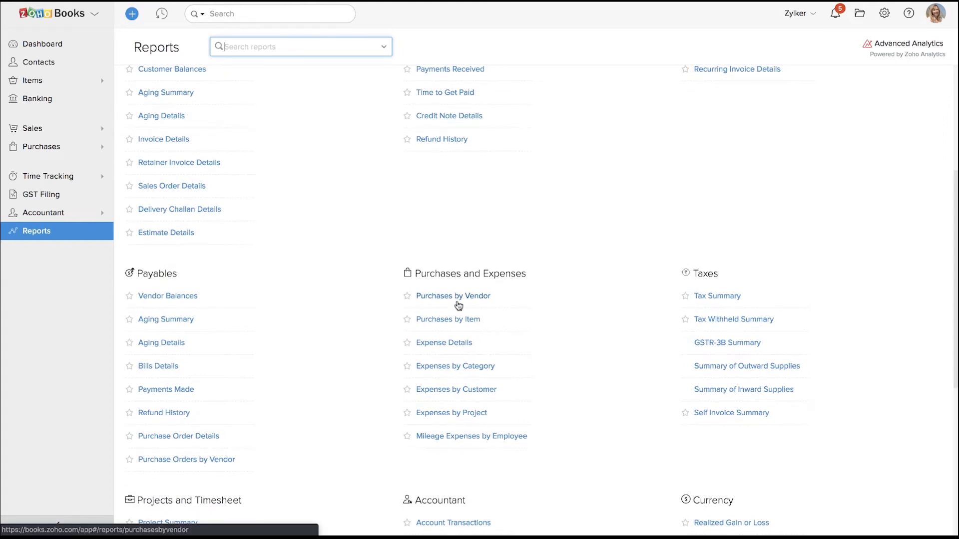
scroll(458, 305, down, 3)
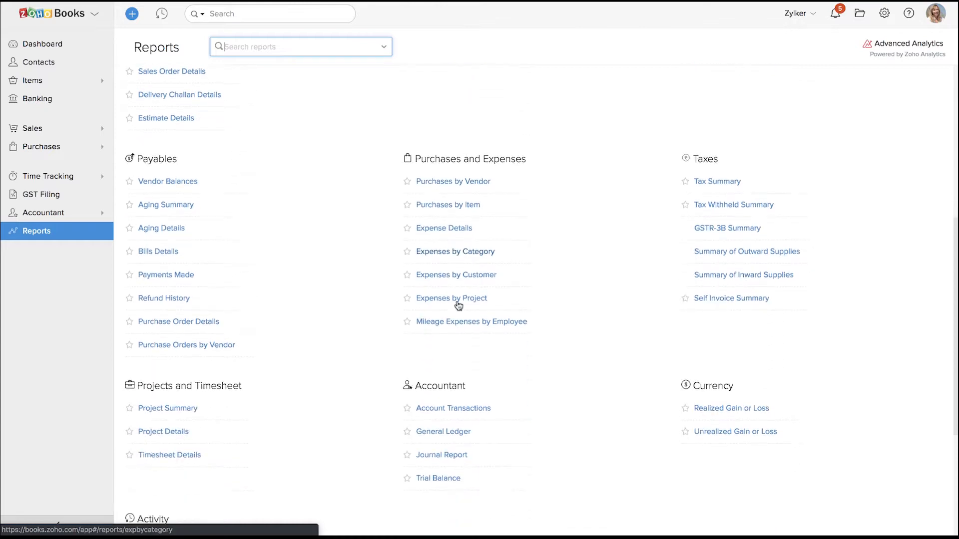
scroll(457, 304, down, 1)
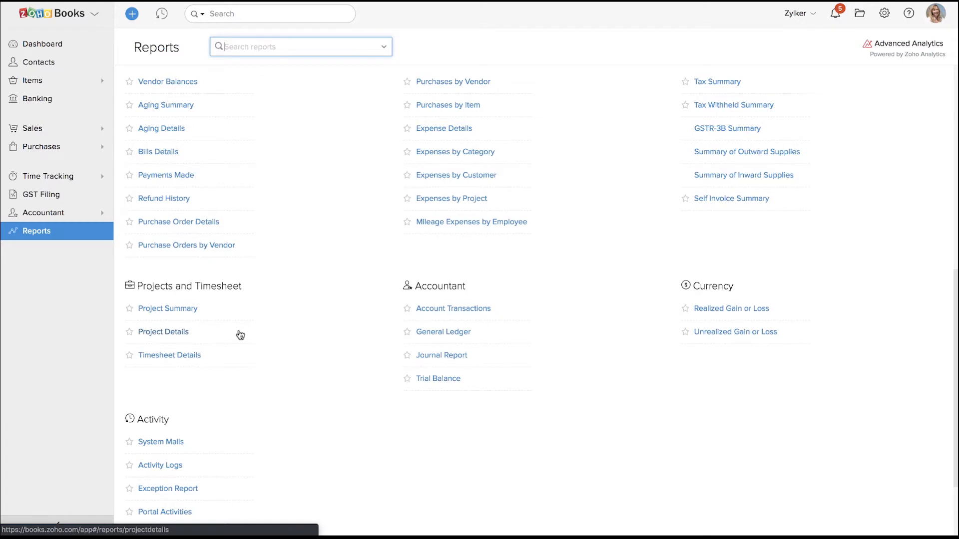
scroll(240, 335, down, 2)
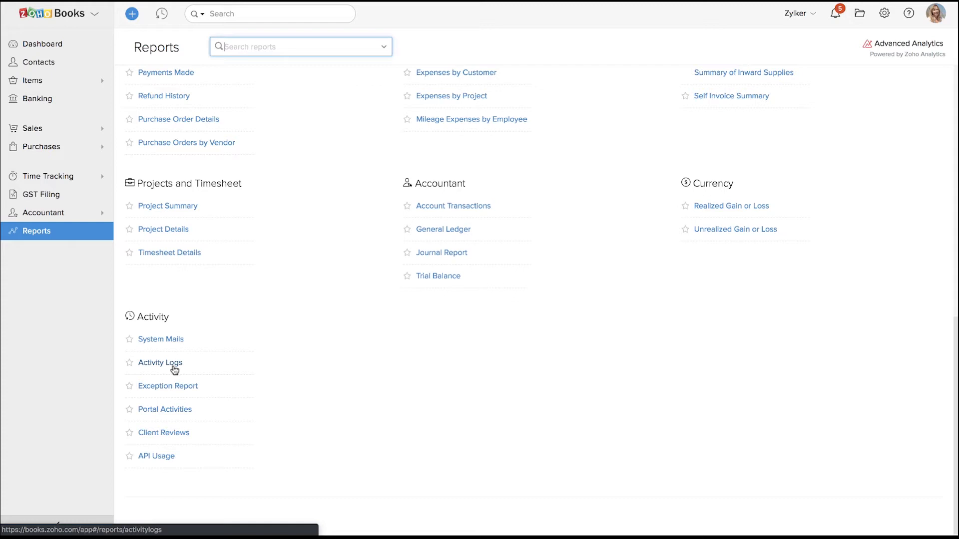
scroll(304, 350, up, 2)
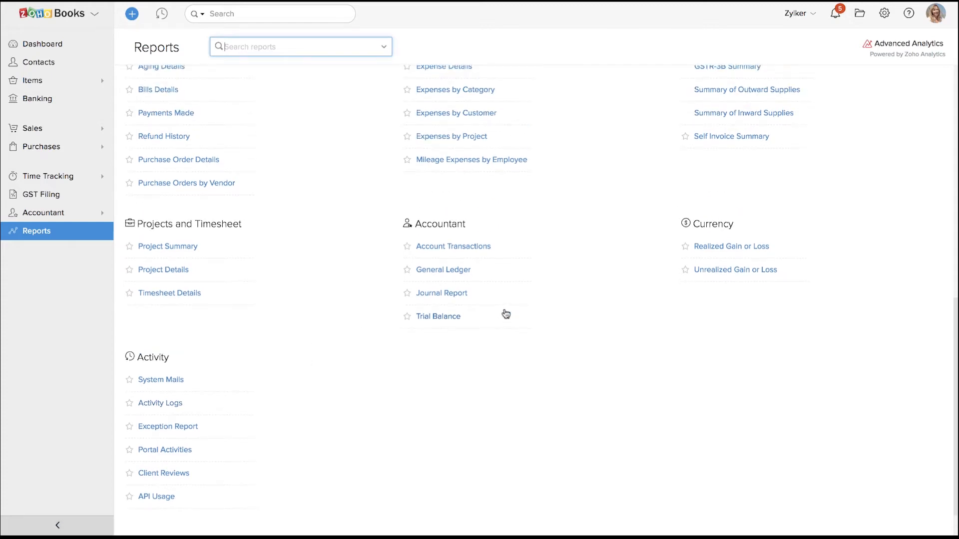
scroll(459, 296, up, 2)
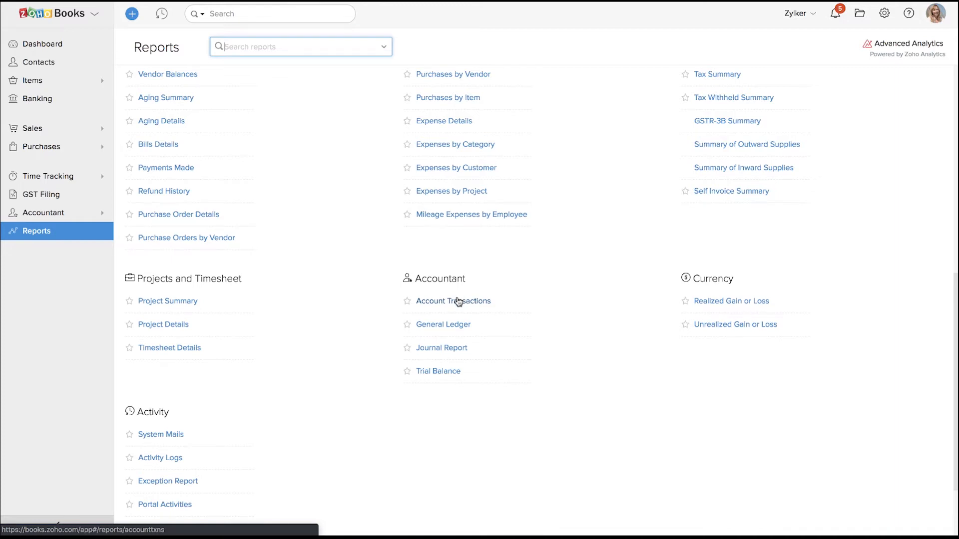
scroll(459, 301, up, 12)
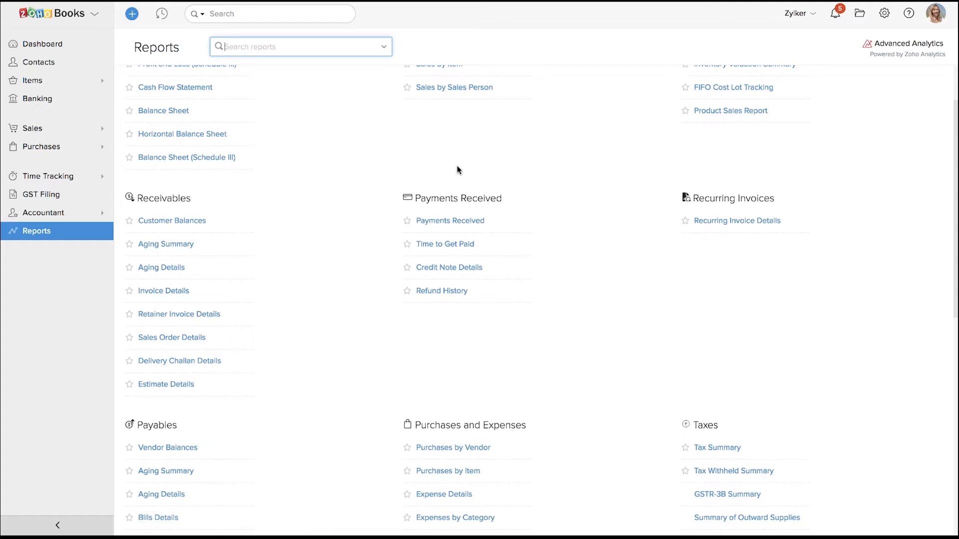
- Enable the Zoho Inventory modules in the general preferences and save the settings
click(38, 53)
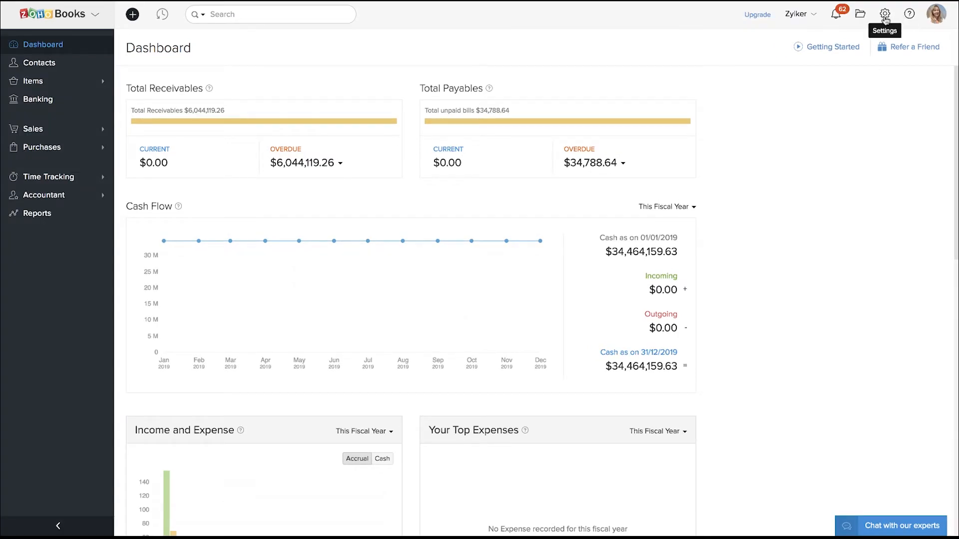
click(884, 18)
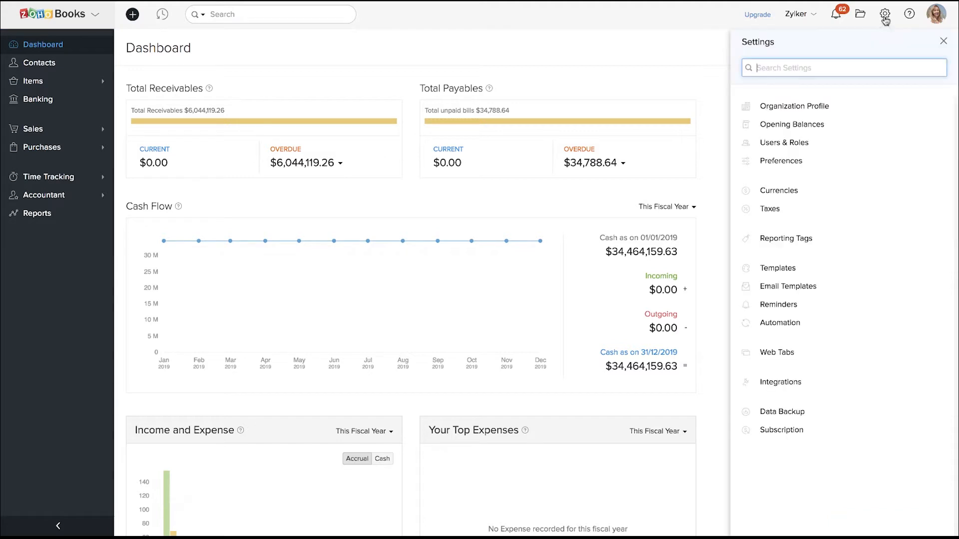
click(772, 164)
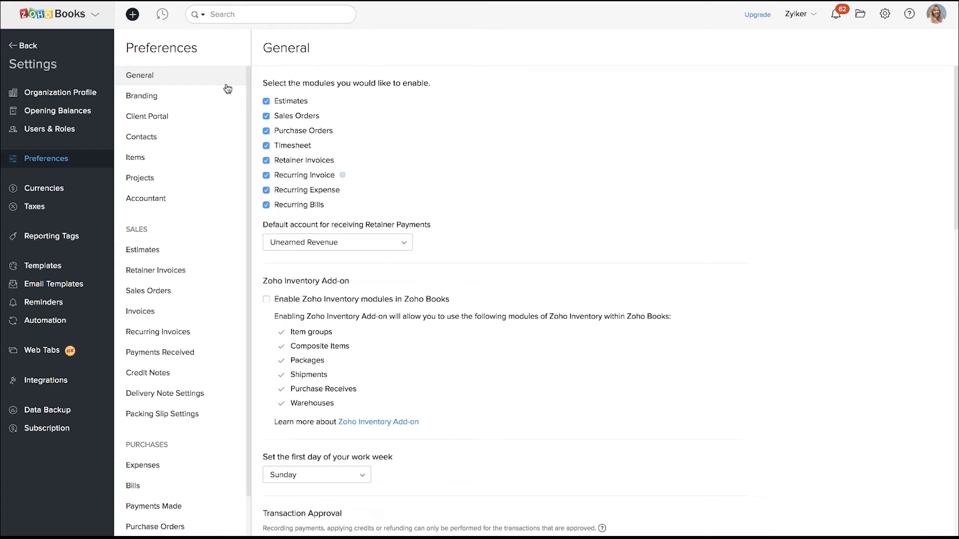
scroll(278, 194, down, 3)
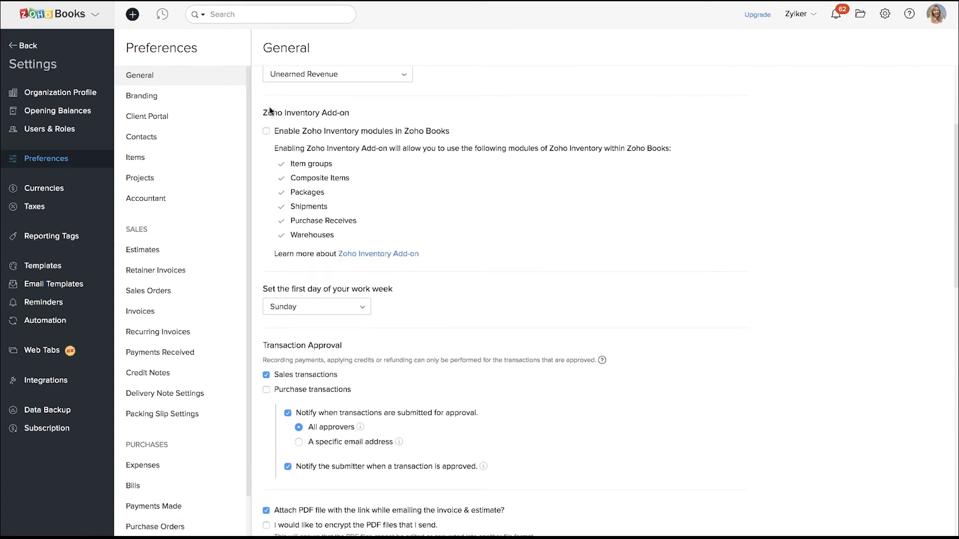
drag(262, 114, 352, 117)
scroll(368, 207, down, 10)
scroll(368, 207, down, 4)
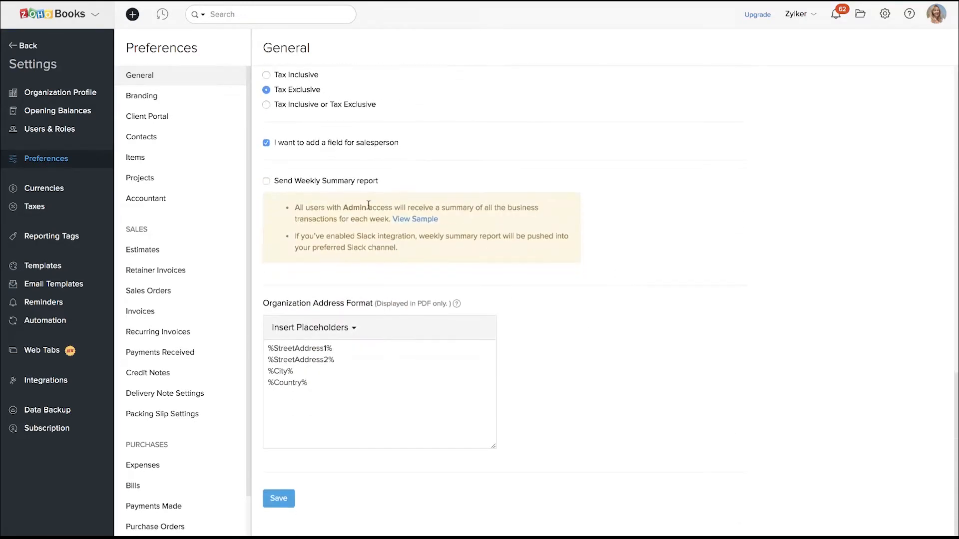
click(276, 503)
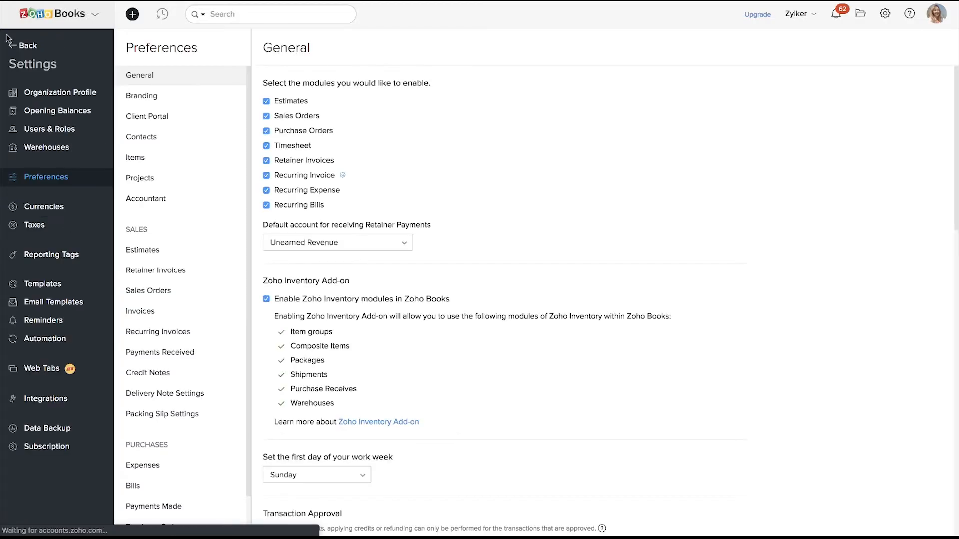
- Leave the settings and view the inventory sections under Items, including transfer orders
click(28, 45)
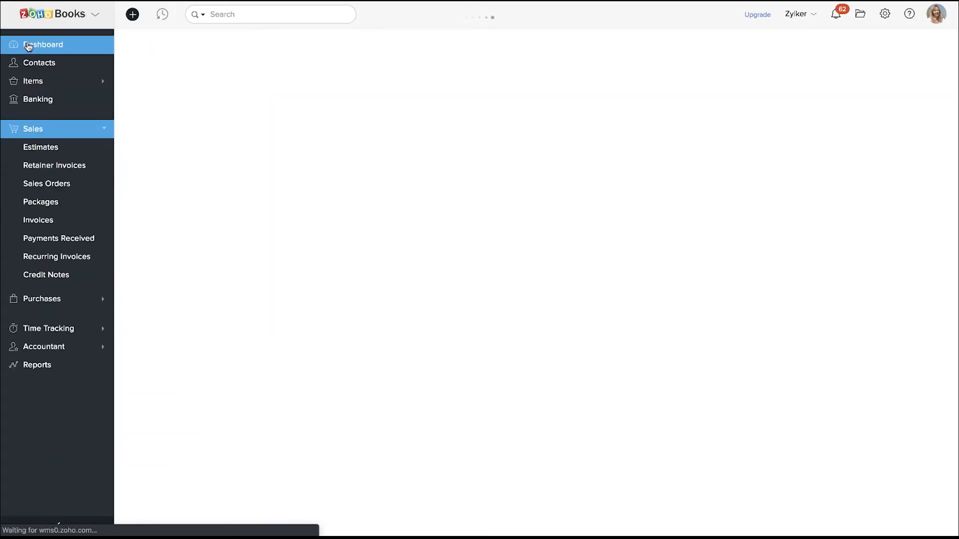
click(50, 80)
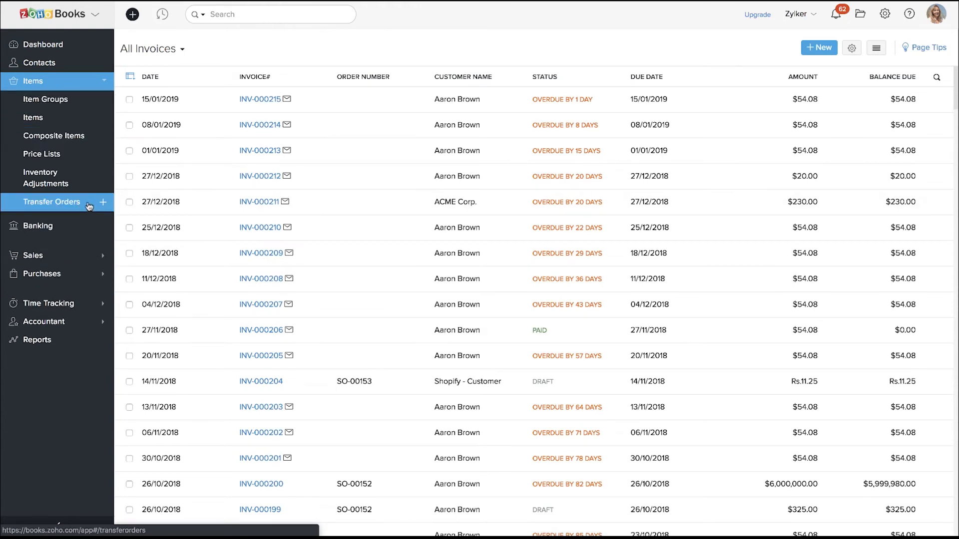
click(60, 208)
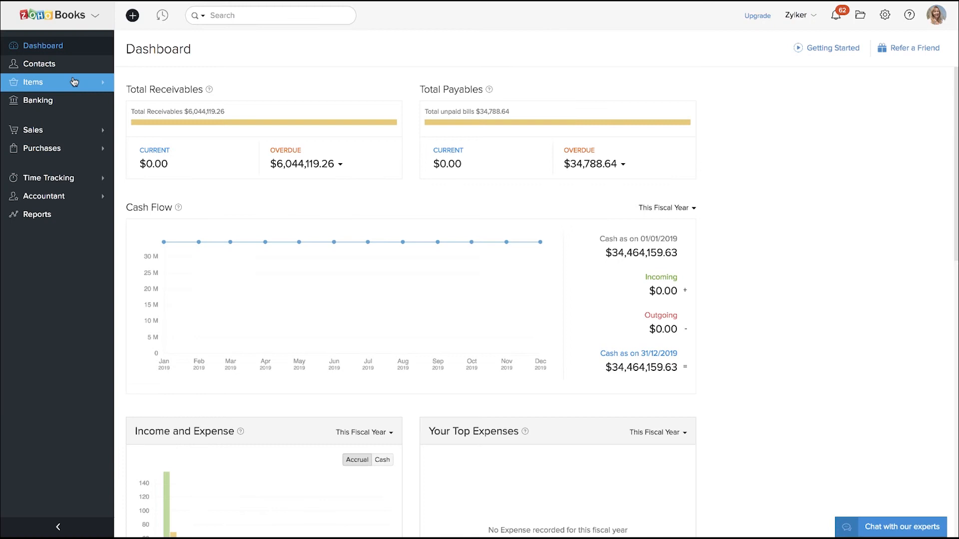
- Start a new goods item group named T Shirt with units as its unit
click(74, 82)
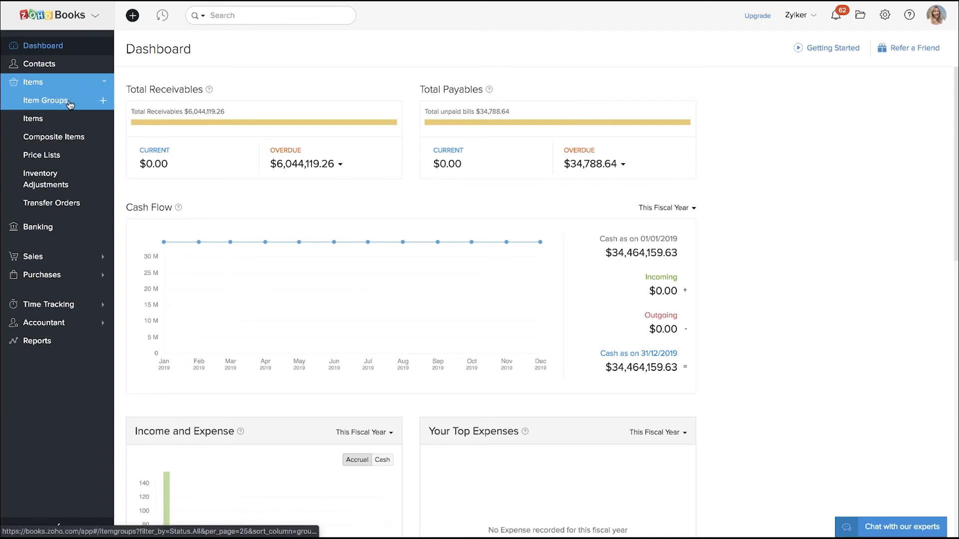
click(70, 104)
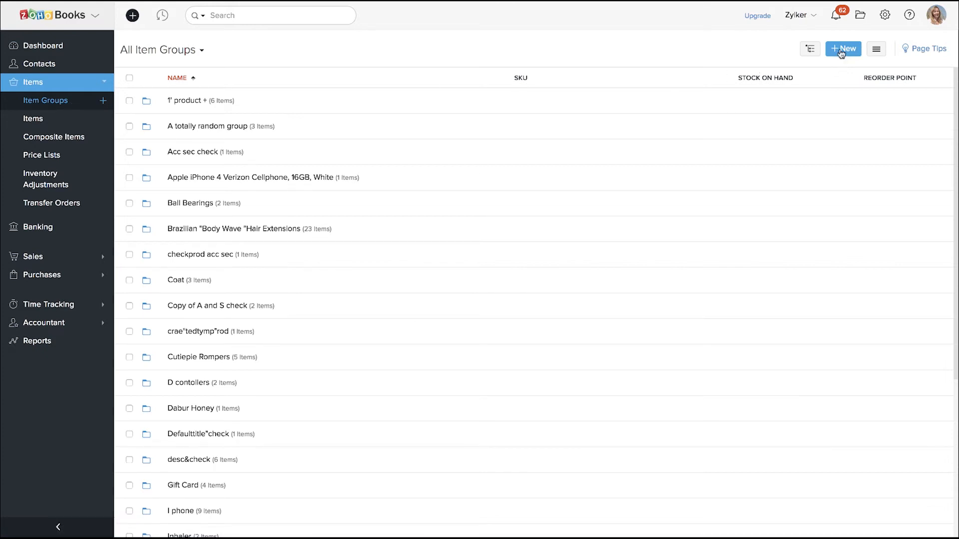
click(841, 51)
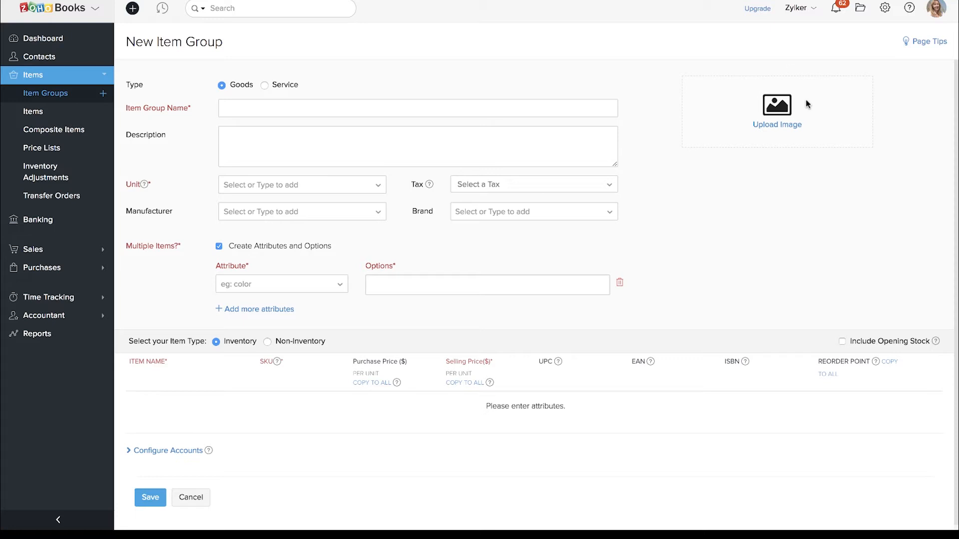
click(576, 104)
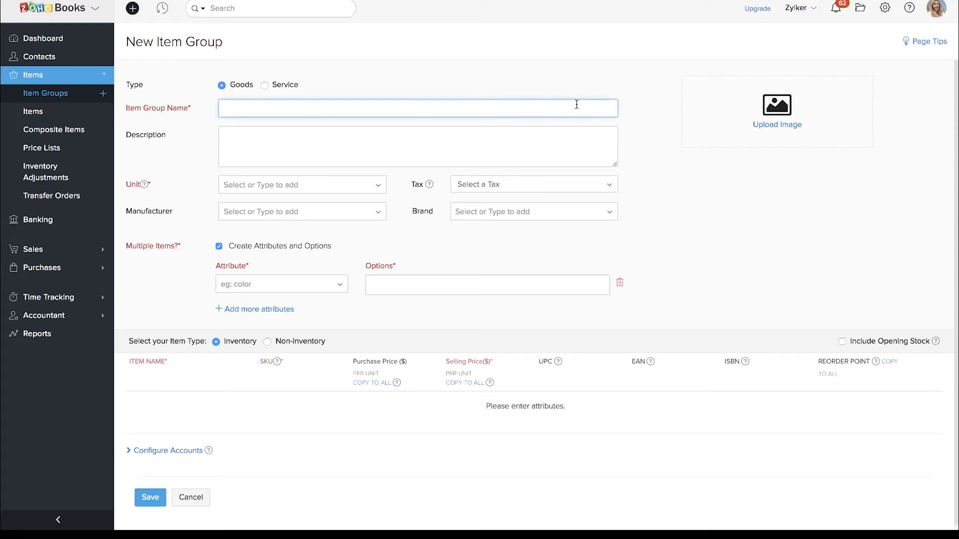
text(T)
text(Shirt)
click(343, 187)
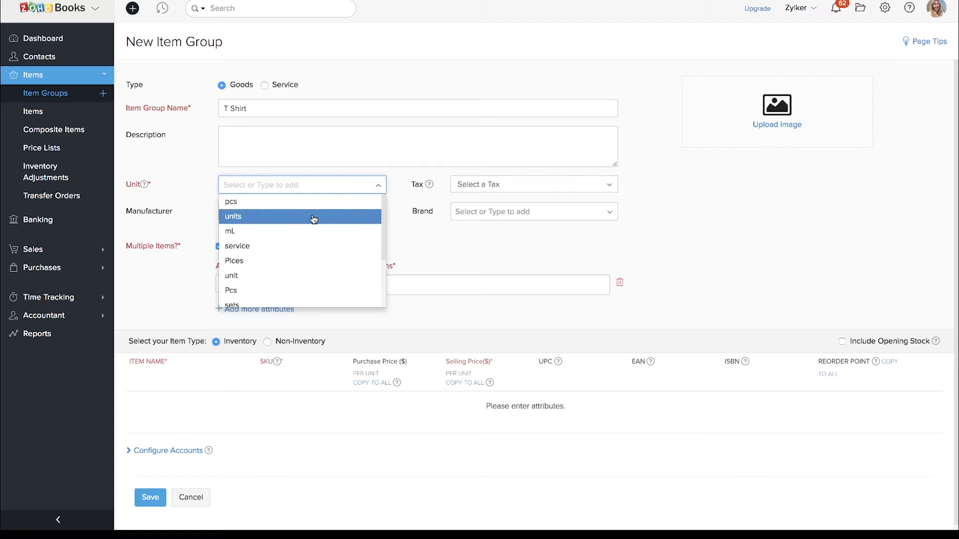
click(313, 218)
- Define a Color attribute for the item group with the options Green, Blue and Red
click(283, 283)
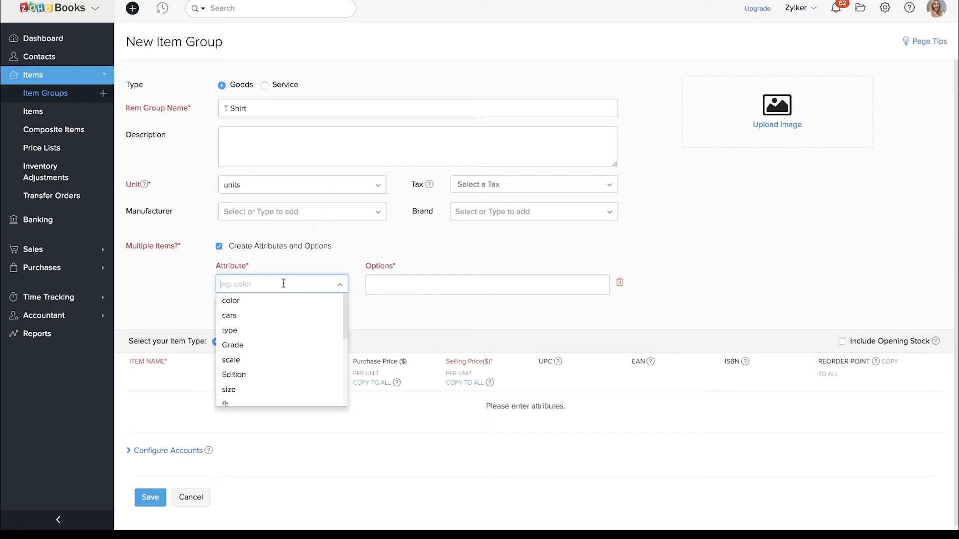
text(Color)
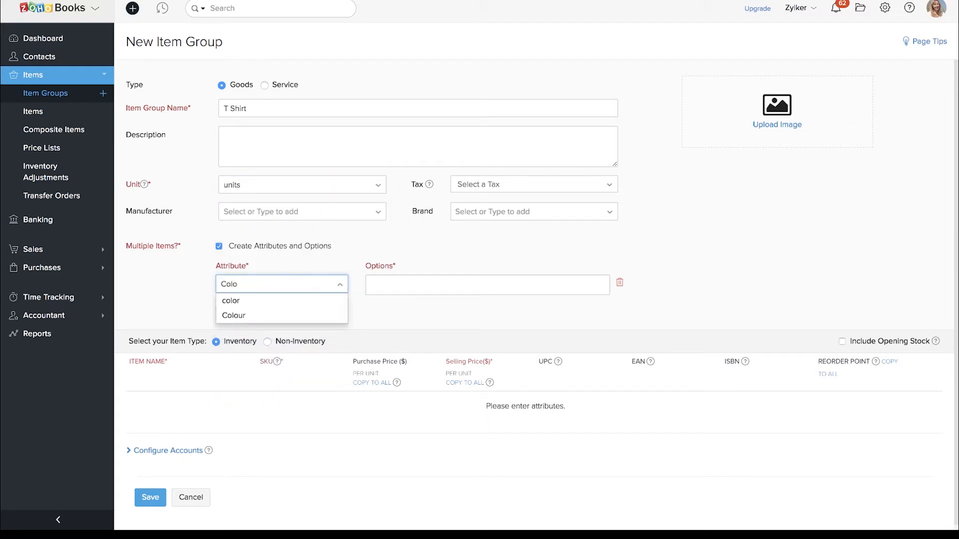
key(Tab)
text(Green)
key(Return)
text(Blue)
key(Return)
text(Red)
key(Return)
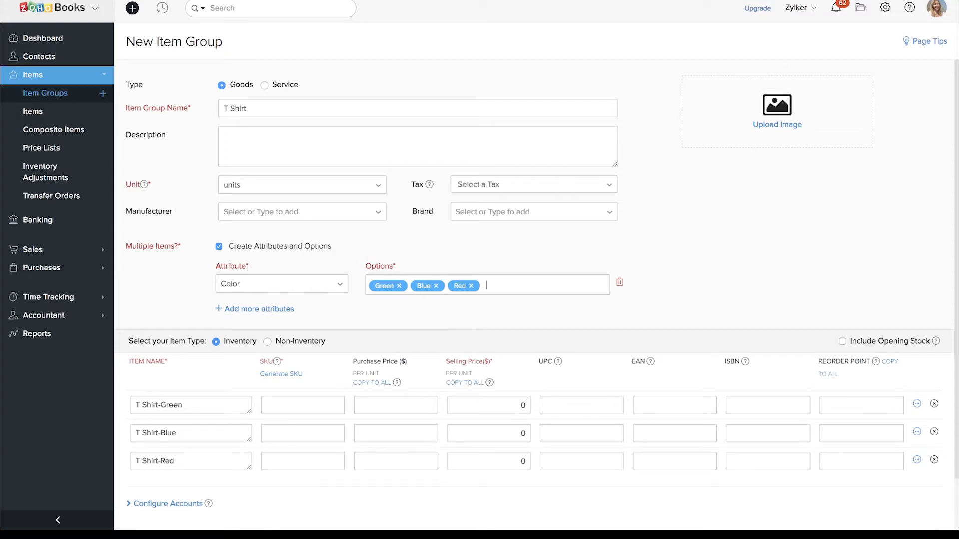
- Add a second attribute, Sizes, with the options S, M, L, XL and XXL
click(243, 310)
click(246, 312)
text(Sizes)
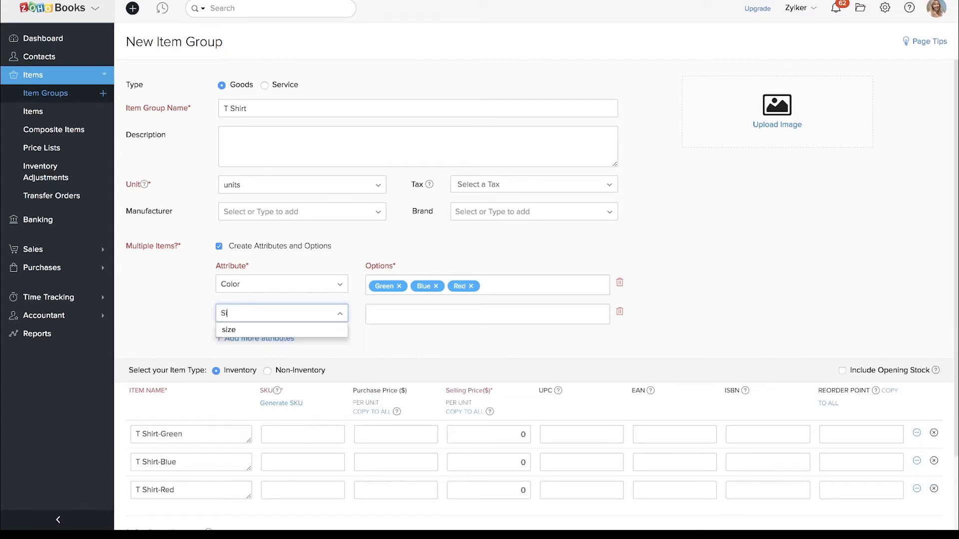
key(Return)
click(433, 318)
text(S)
key(Return)
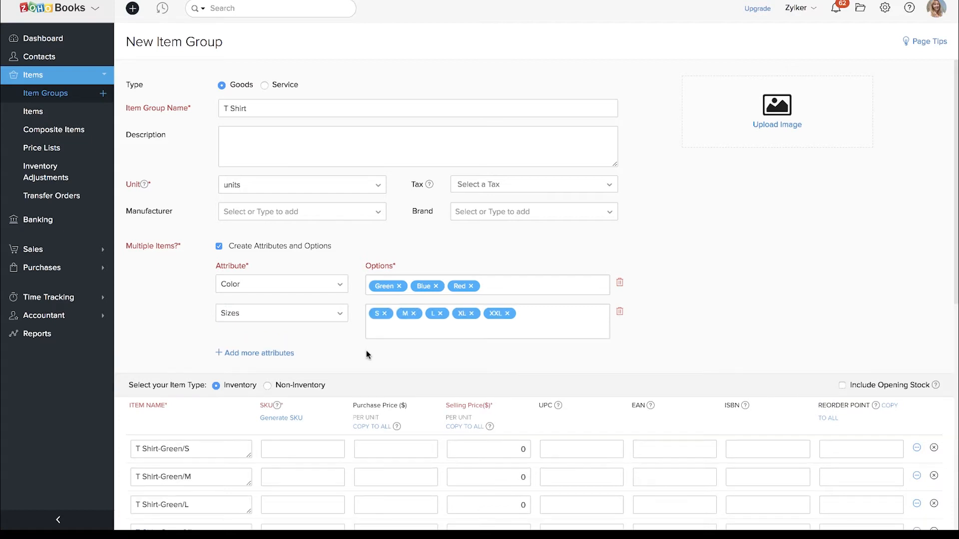
- Generate hyphenated upper-case SKUs for all variants from the first three letters of the item group name, color and size
scroll(365, 350, down, 5)
scroll(367, 356, down, 3)
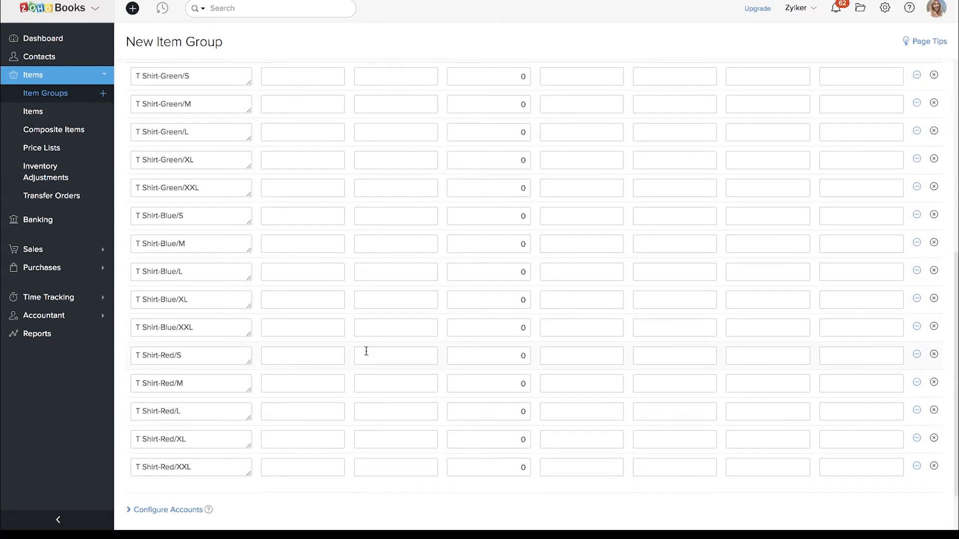
scroll(366, 351, up, 1)
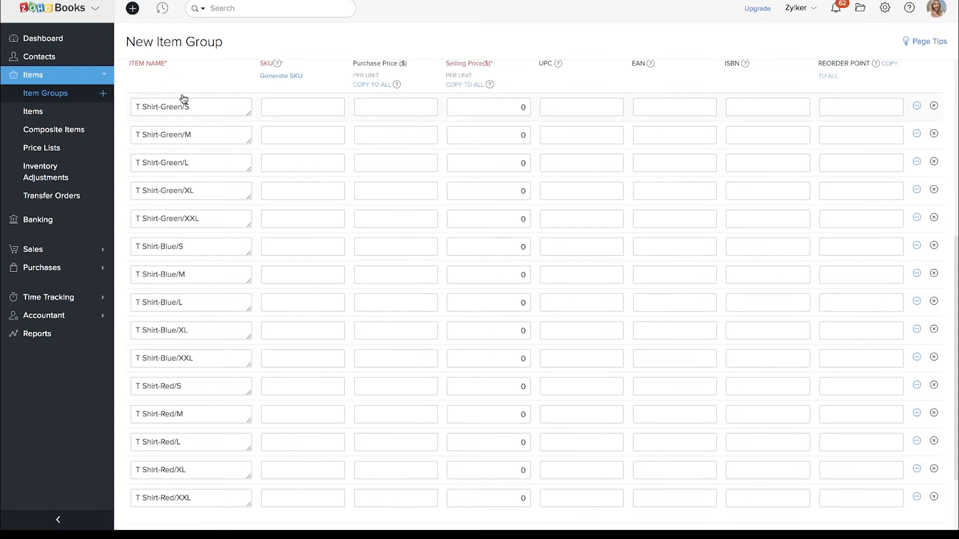
scroll(280, 96, up, 5)
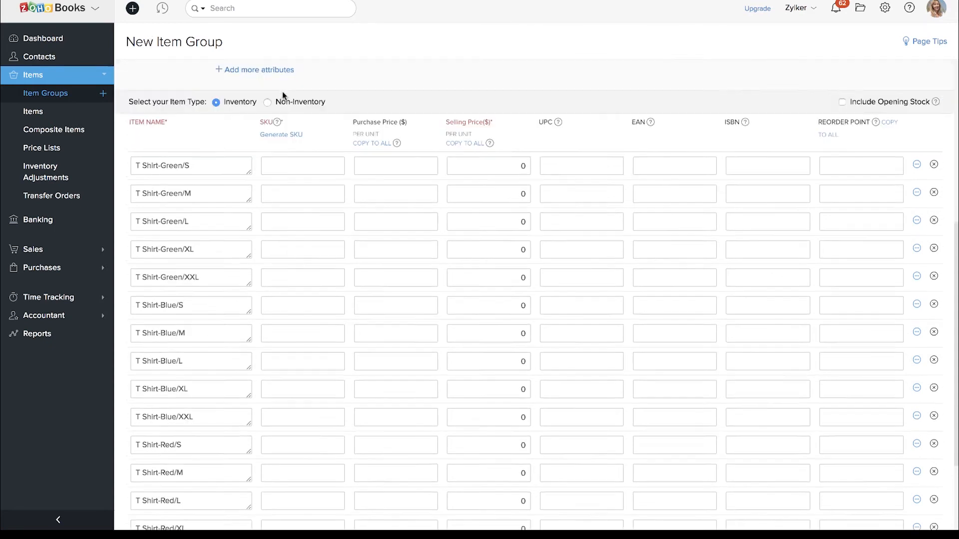
scroll(245, 253, down, 2)
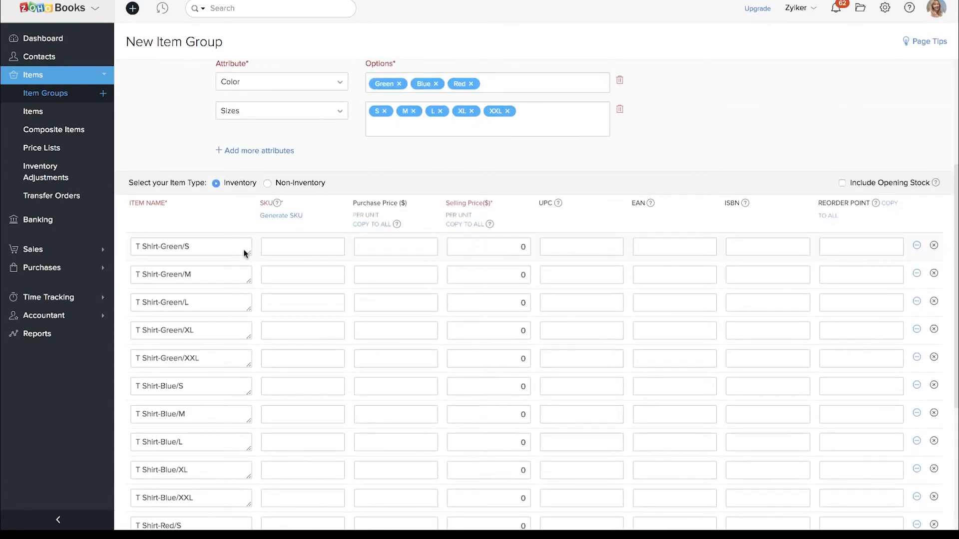
click(296, 217)
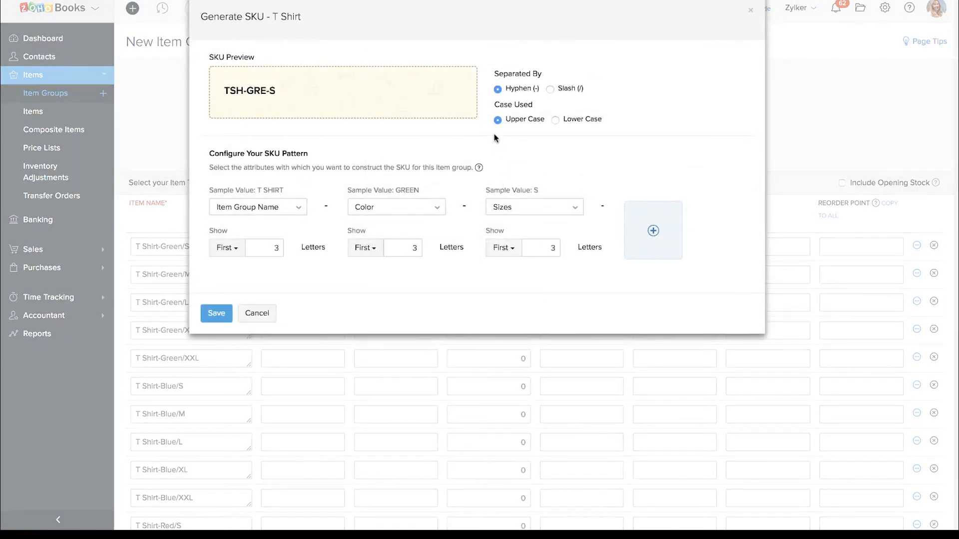
click(216, 313)
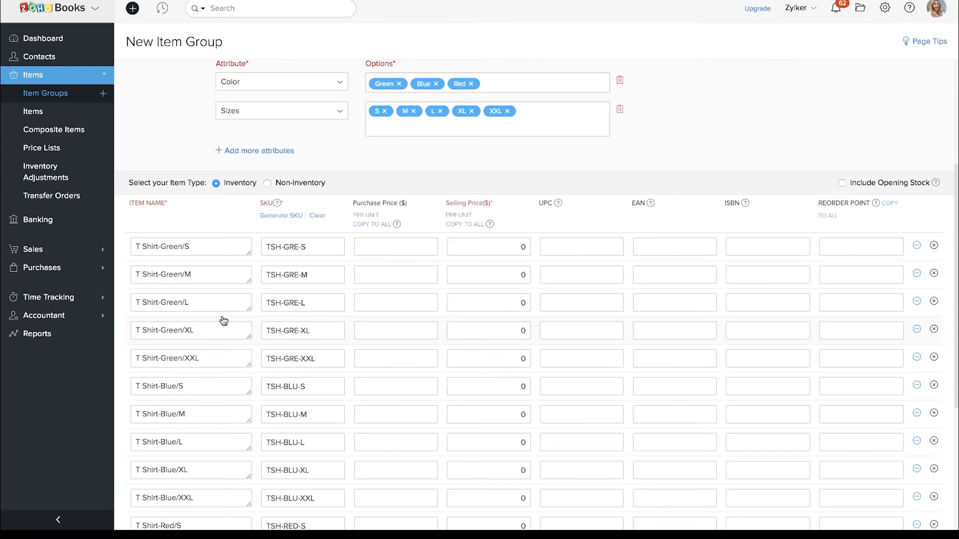
- Set the purchase price to 100 and the selling price to 2000 for all T Shirt variants
click(413, 250)
text(100)
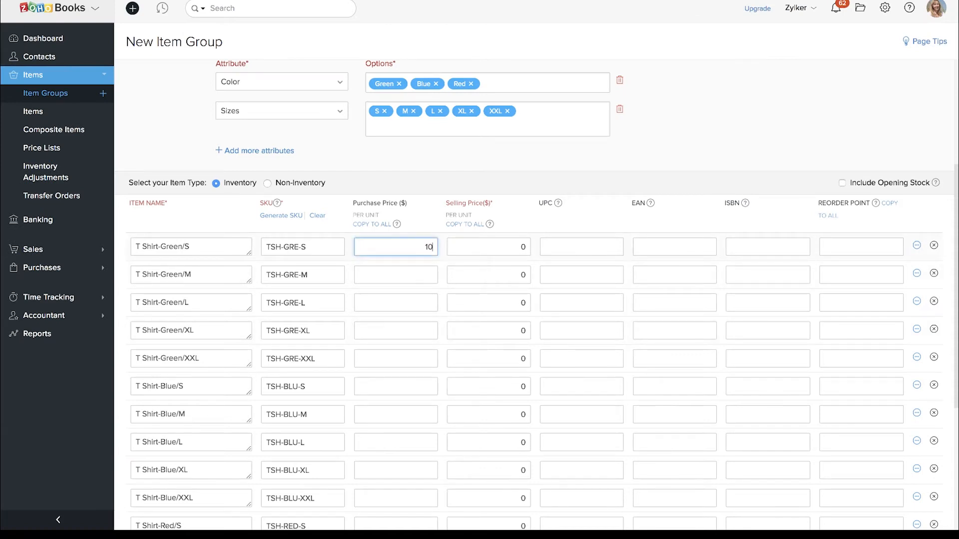
click(387, 224)
click(471, 244)
text(2000)
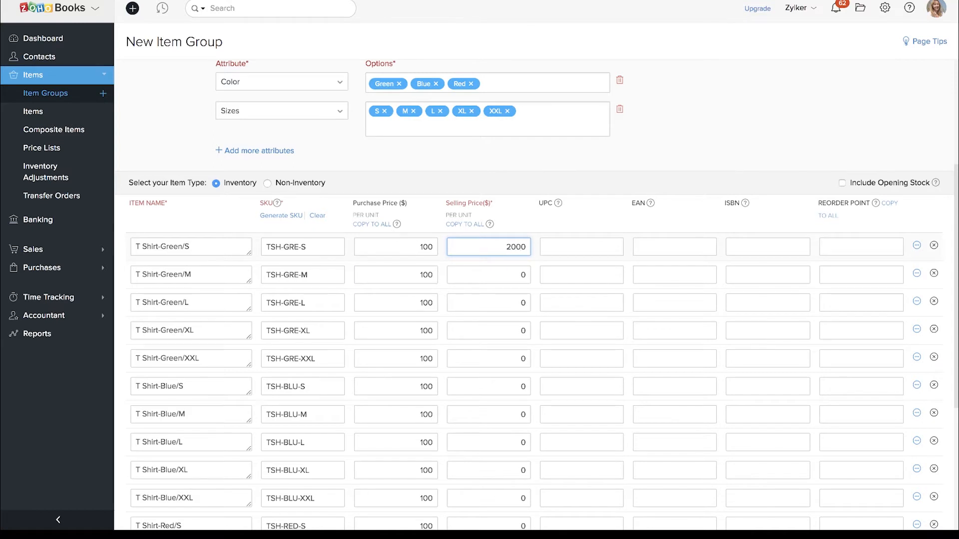
click(466, 224)
- Set the reorder point to 10 for all variants, leaving UPC, EAN and ISBN empty
scroll(619, 212, down, 1)
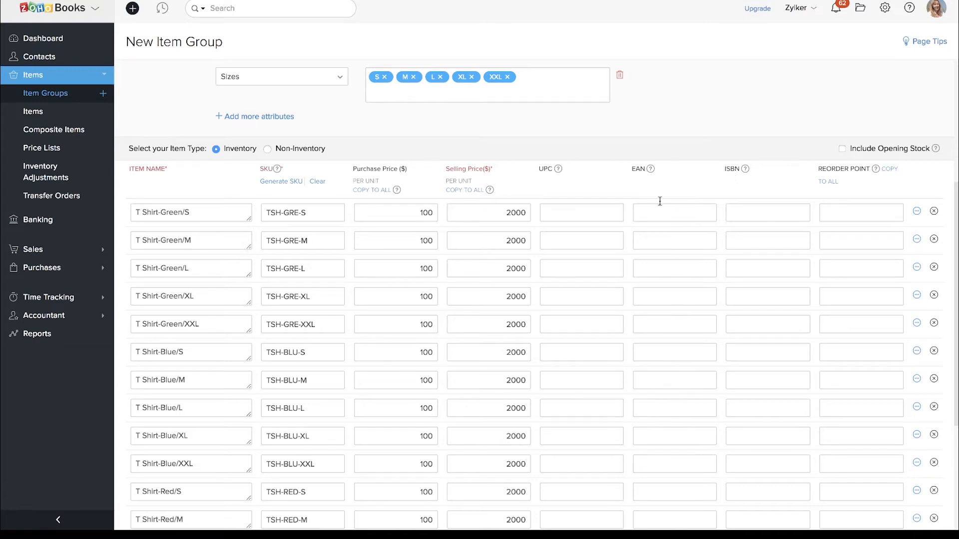
click(588, 218)
click(684, 212)
click(759, 212)
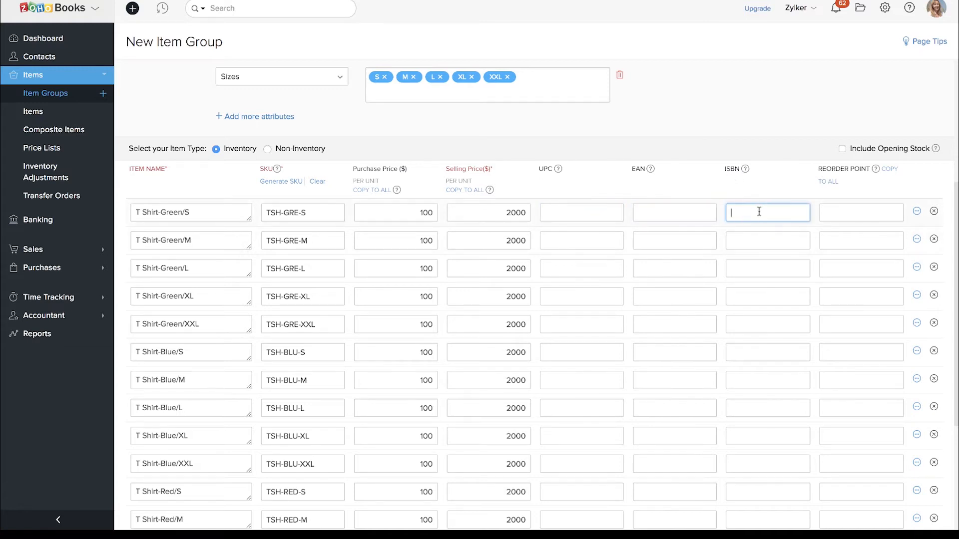
click(868, 204)
text(10)
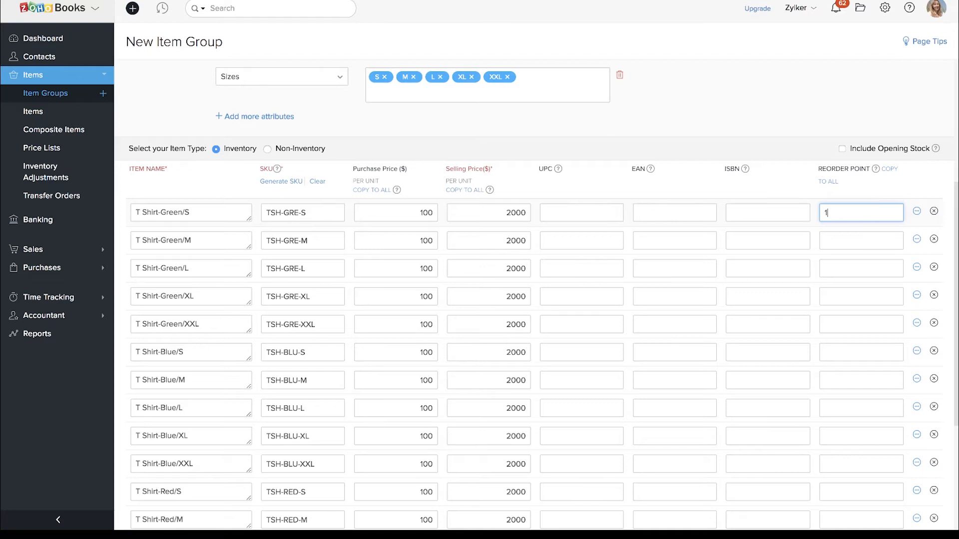
click(894, 174)
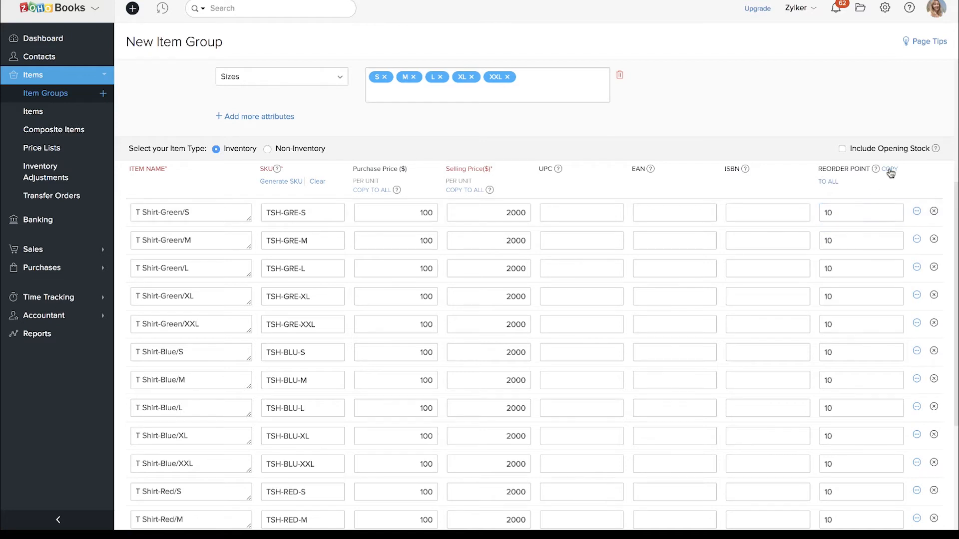
- Review the completed T Shirt item group form and save it
scroll(776, 286, down, 4)
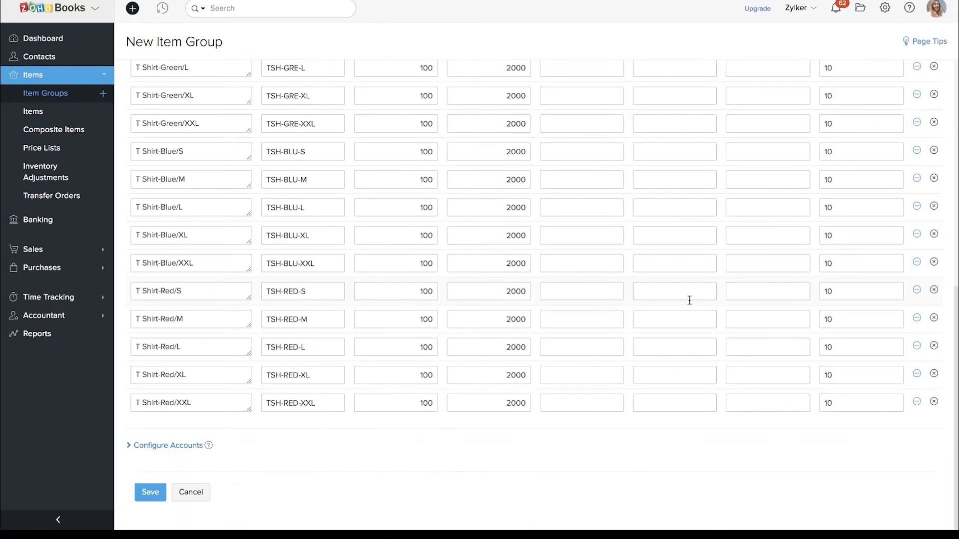
scroll(505, 353, up, 9)
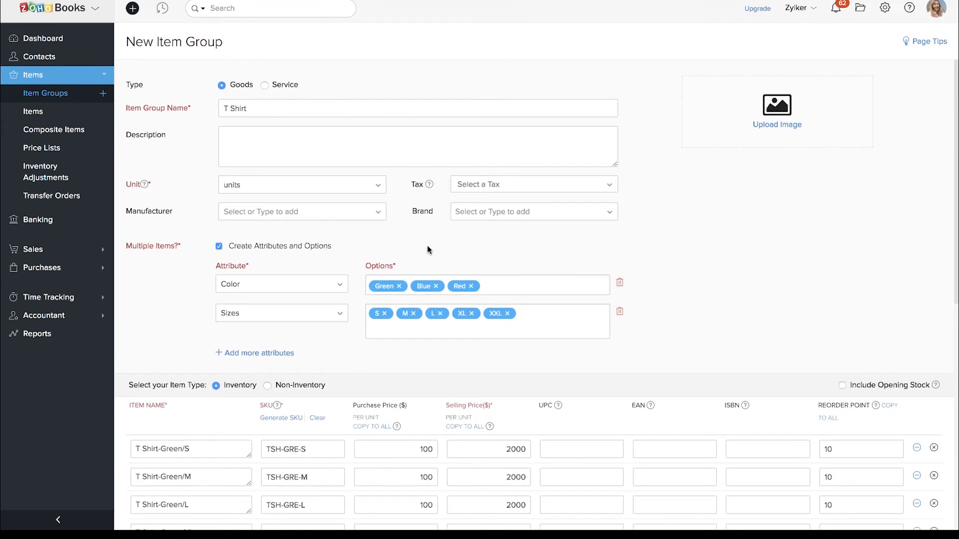
scroll(427, 248, down, 9)
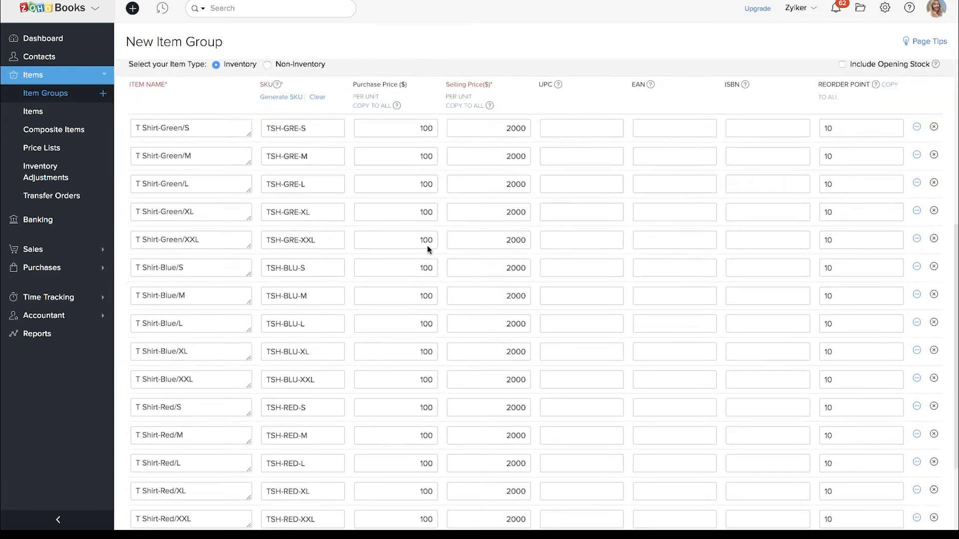
click(155, 493)
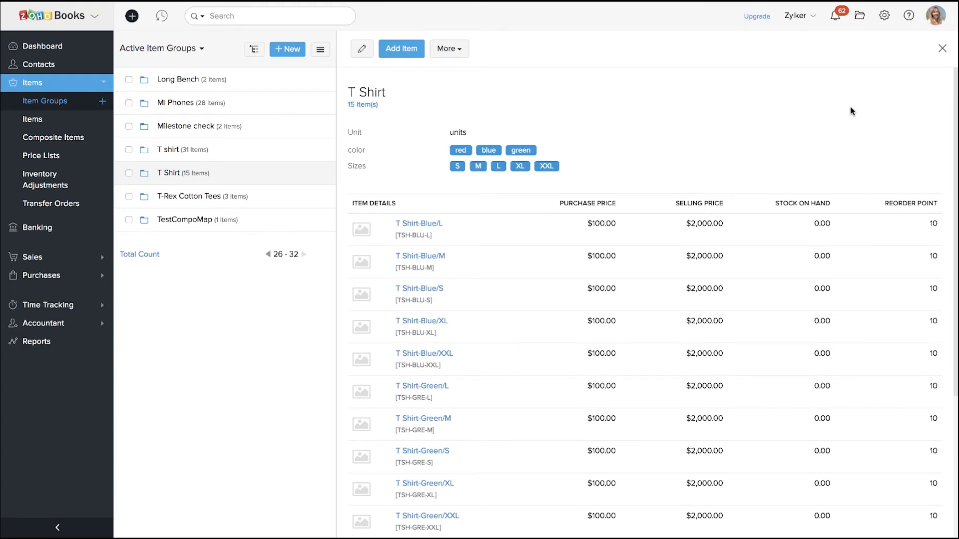
- Edit the T Shirt-Blue/L item to use serial number tracking and save it
scroll(852, 110, down, 2)
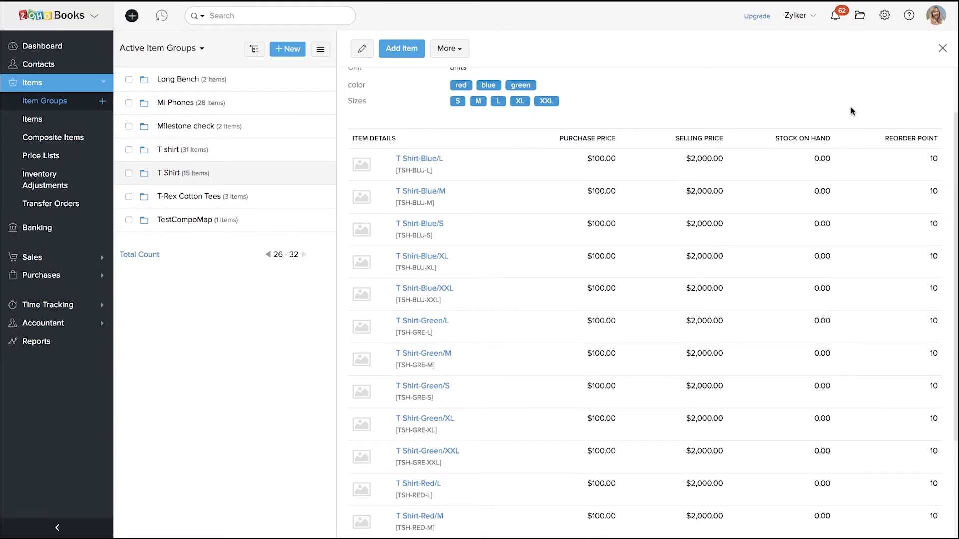
click(433, 160)
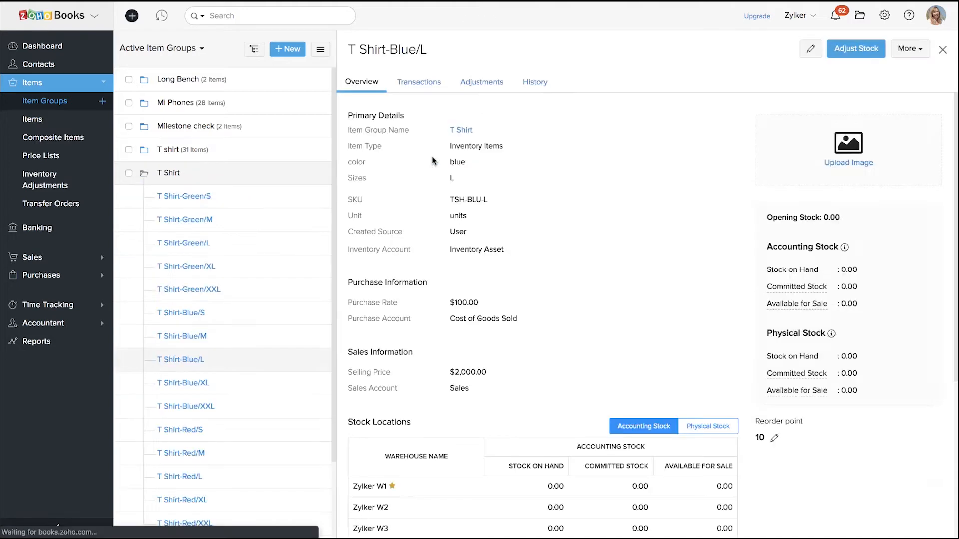
click(810, 52)
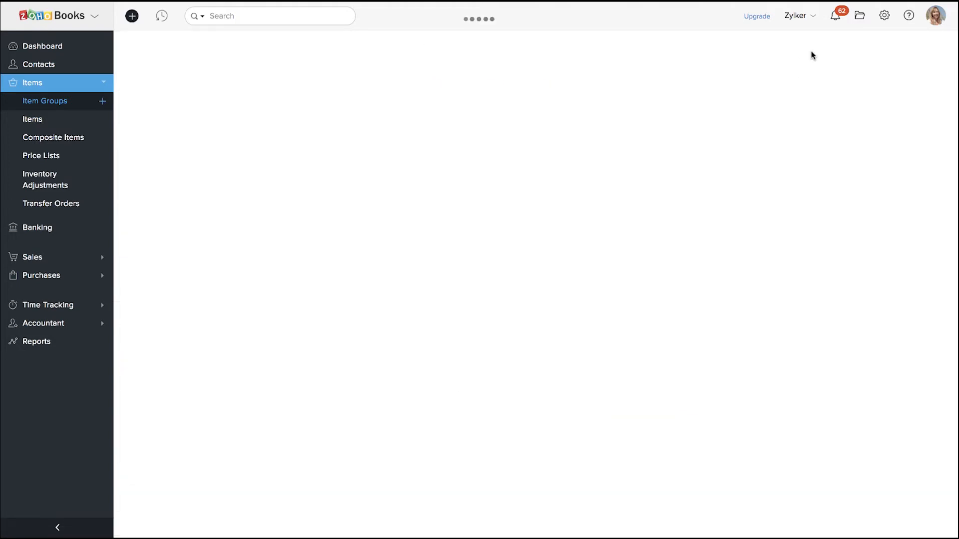
scroll(528, 208, down, 1)
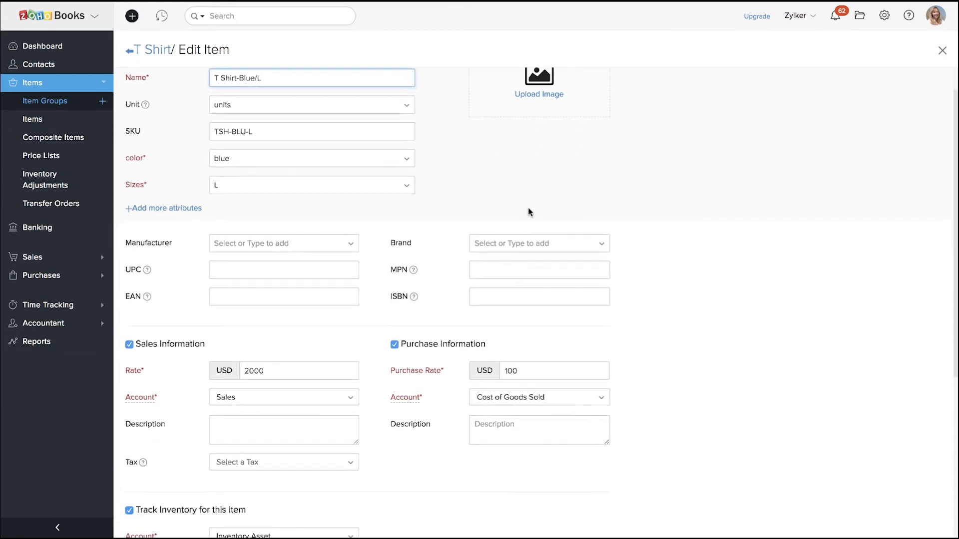
scroll(526, 135, down, 5)
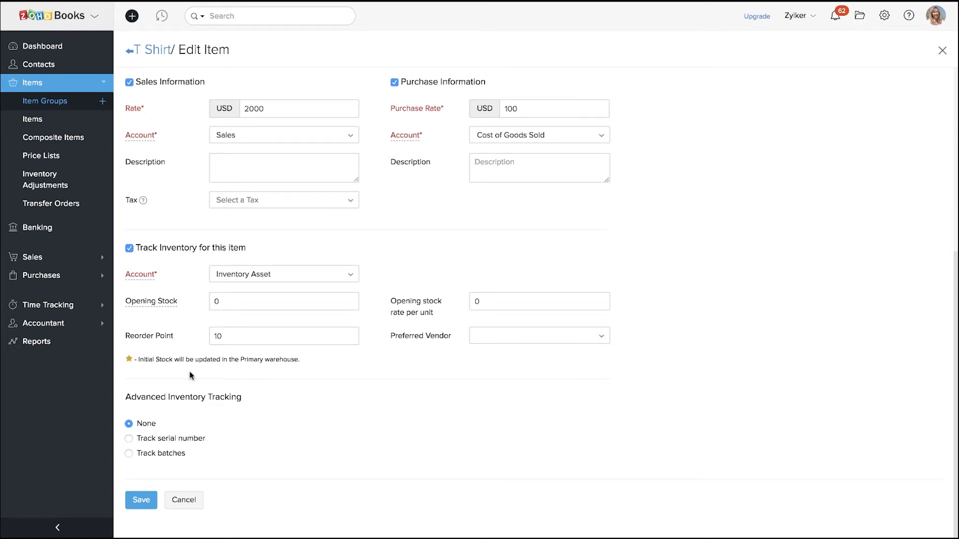
click(129, 439)
scroll(482, 253, up, 5)
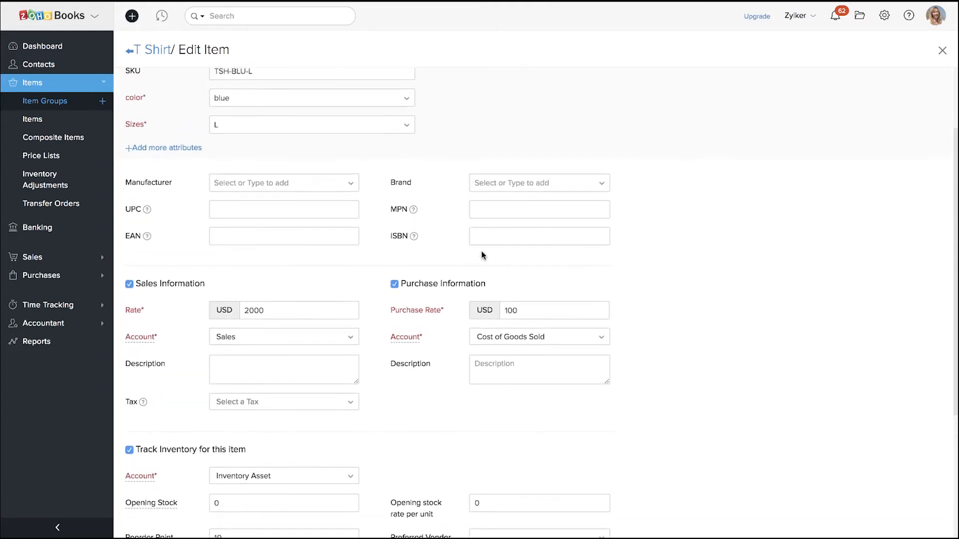
scroll(482, 255, up, 2)
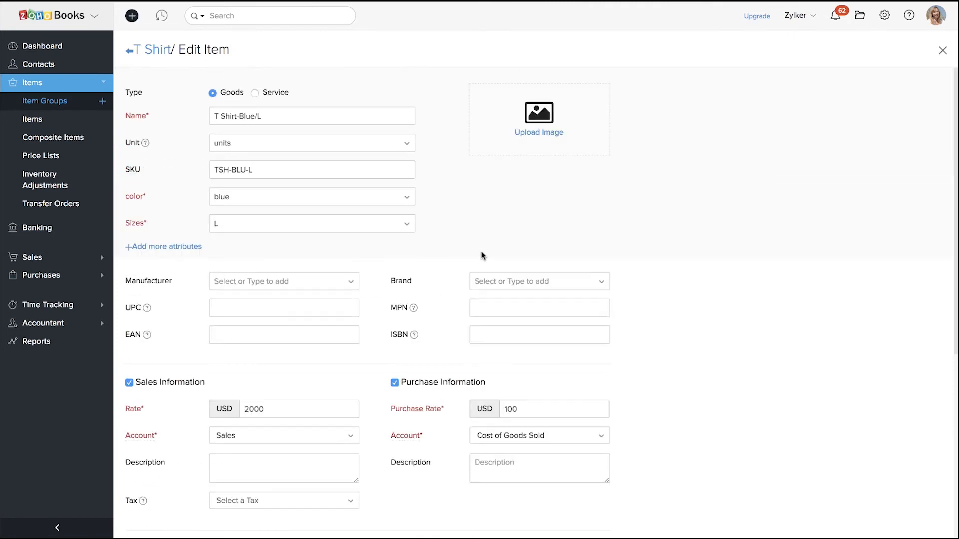
scroll(482, 252, down, 6)
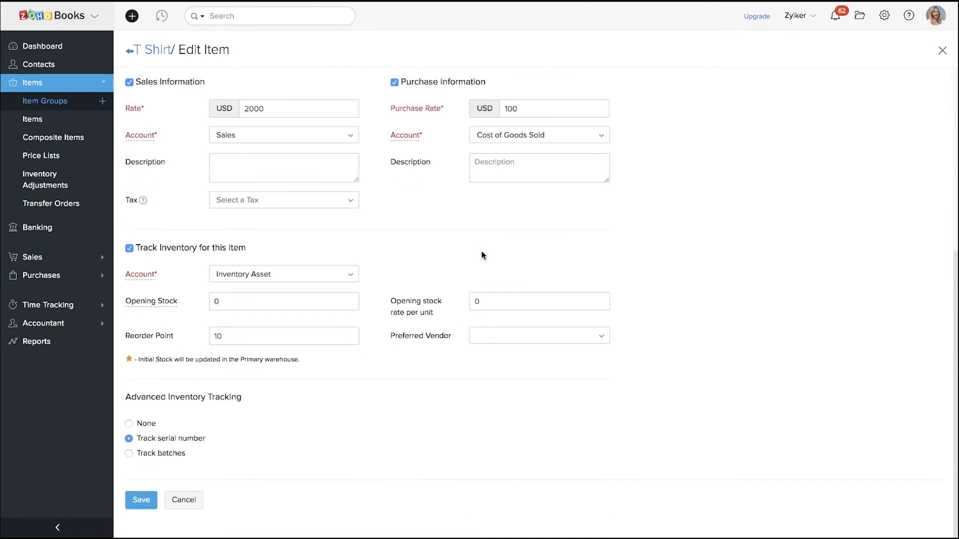
click(146, 500)
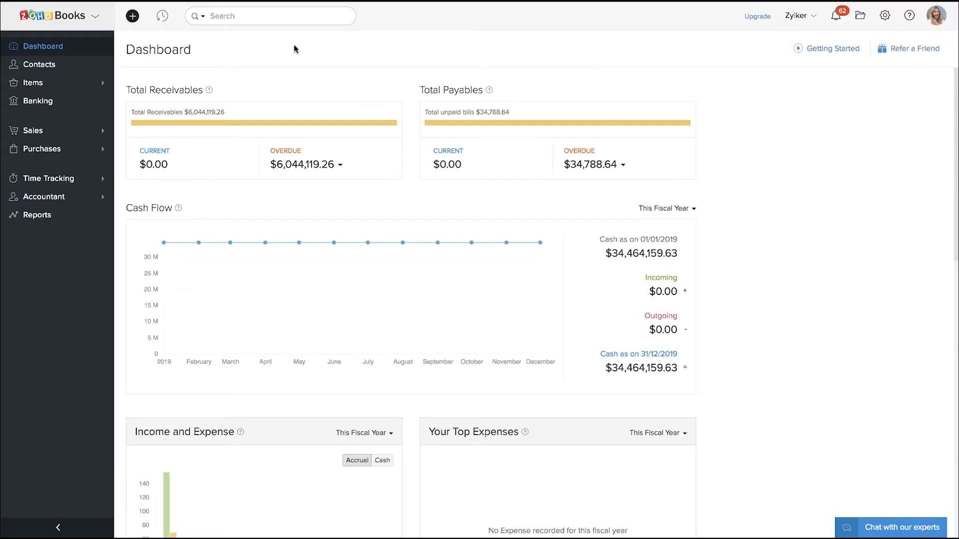
- Start a new goods item in the item list and name it Iphone
click(71, 87)
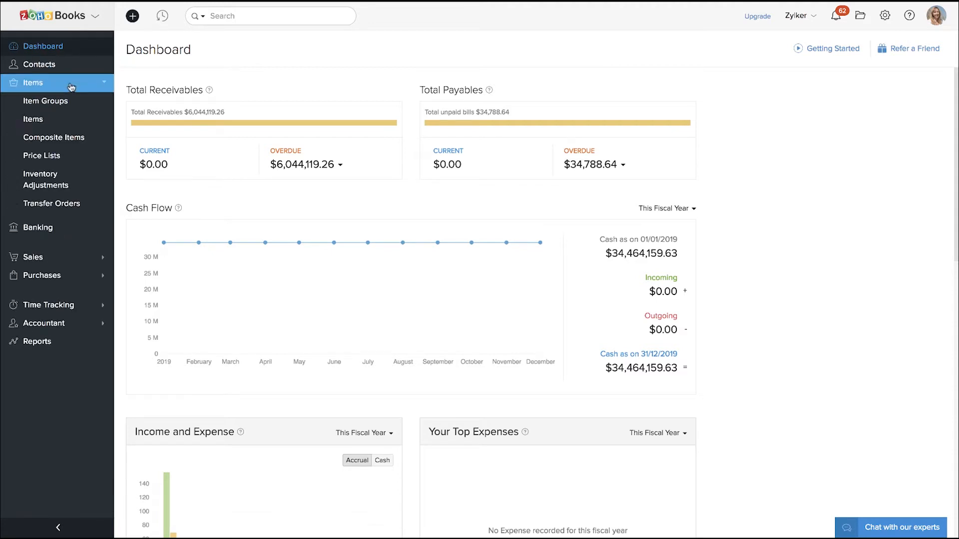
click(51, 122)
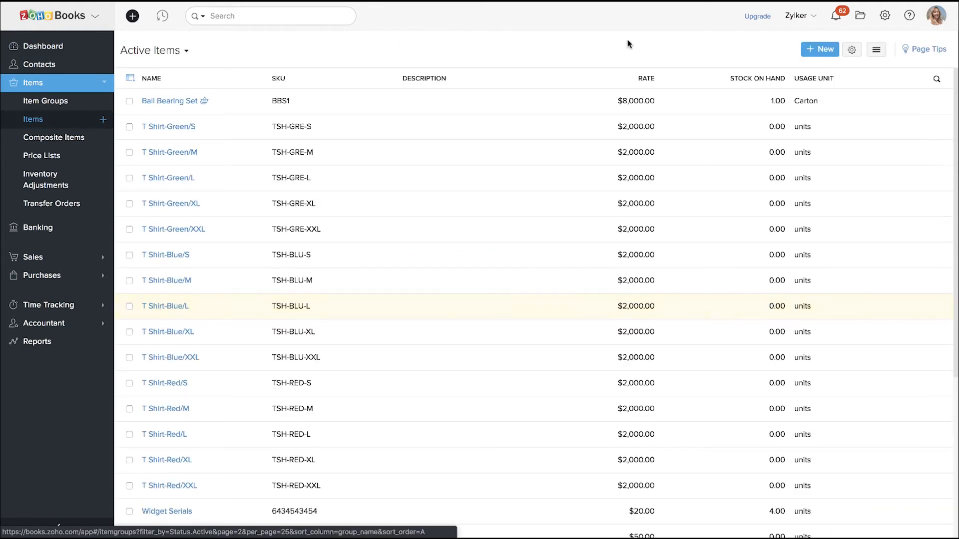
click(820, 49)
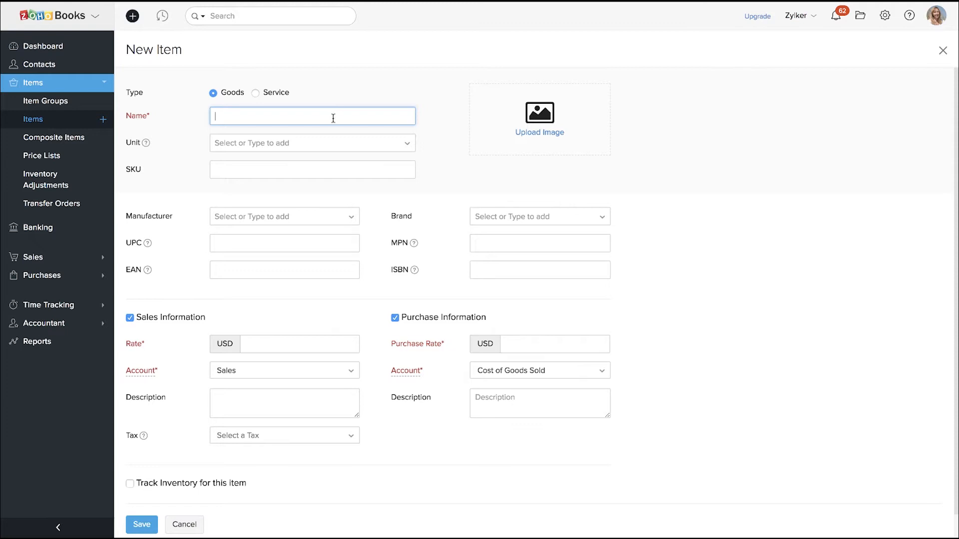
text(Iphone)
- Set the Iphone item's sales rate to 100 USD and its purchase rate to 40 USD
scroll(292, 199, down, 1)
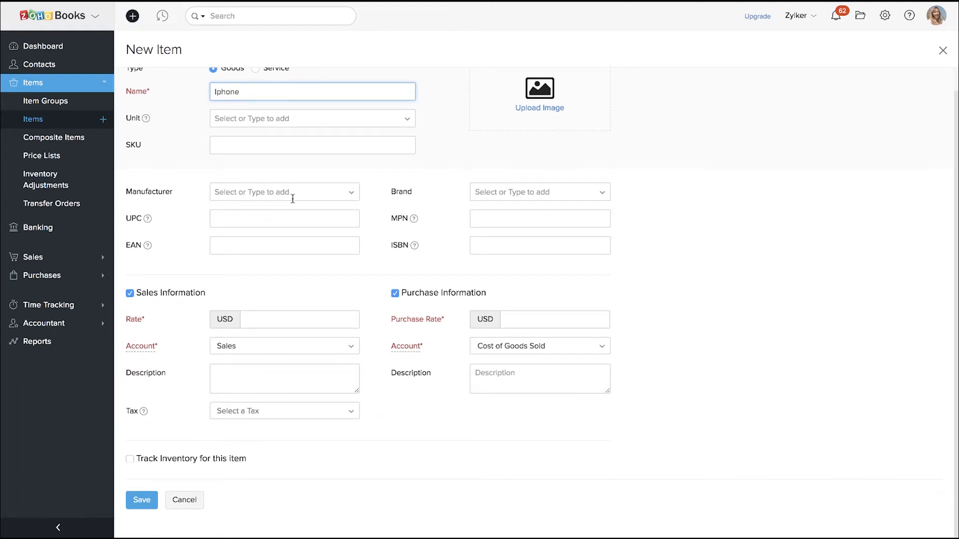
click(290, 315)
text(100)
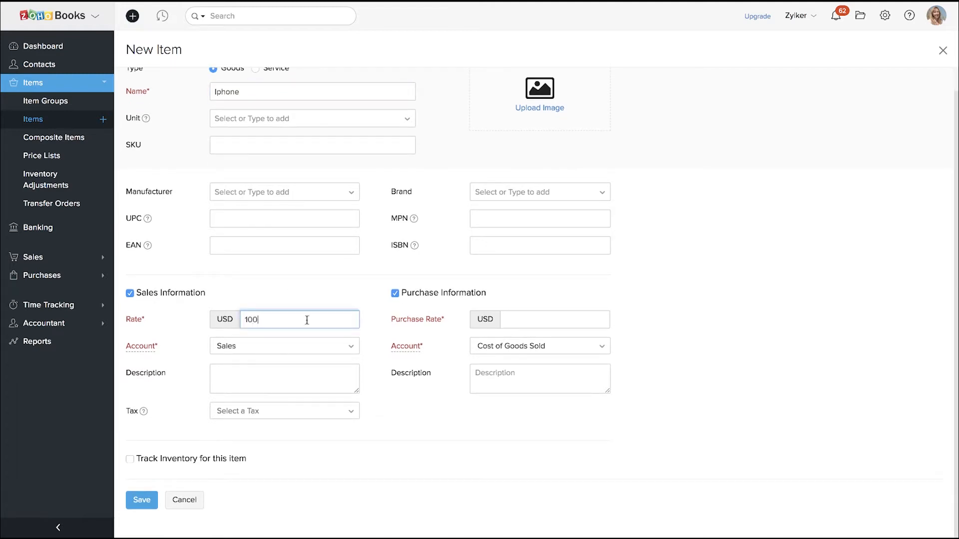
click(522, 320)
text(40)
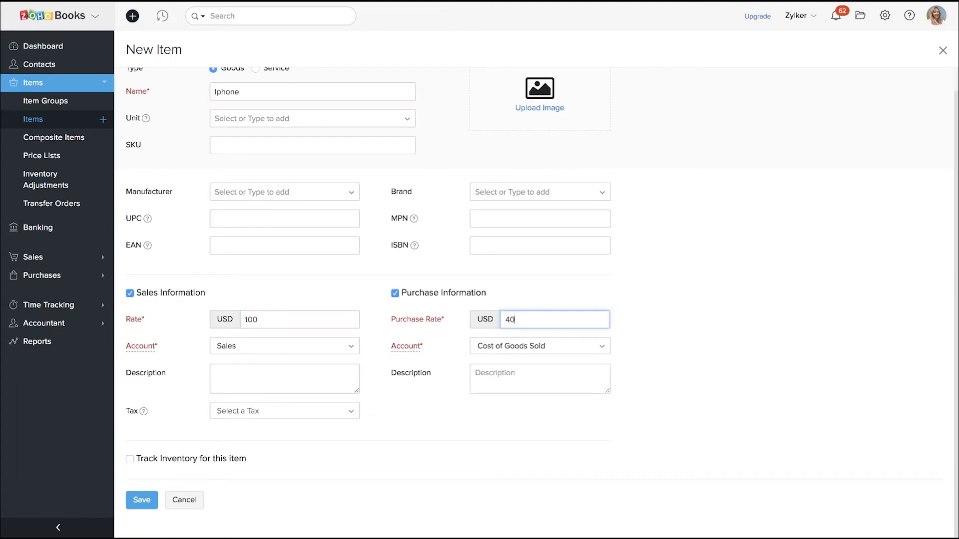
- Enable inventory tracking for the Iphone item with Inventory Asset as its account
click(130, 459)
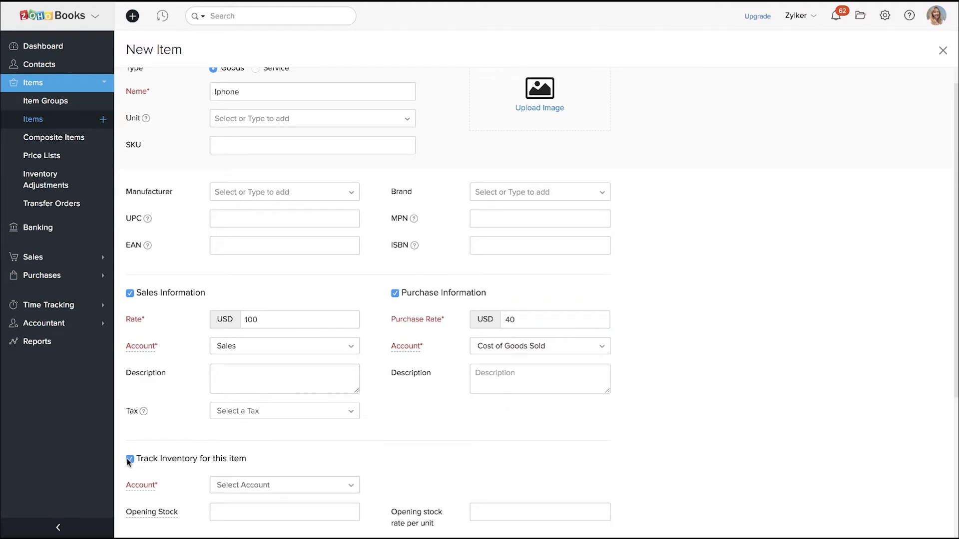
scroll(181, 451, down, 3)
click(242, 344)
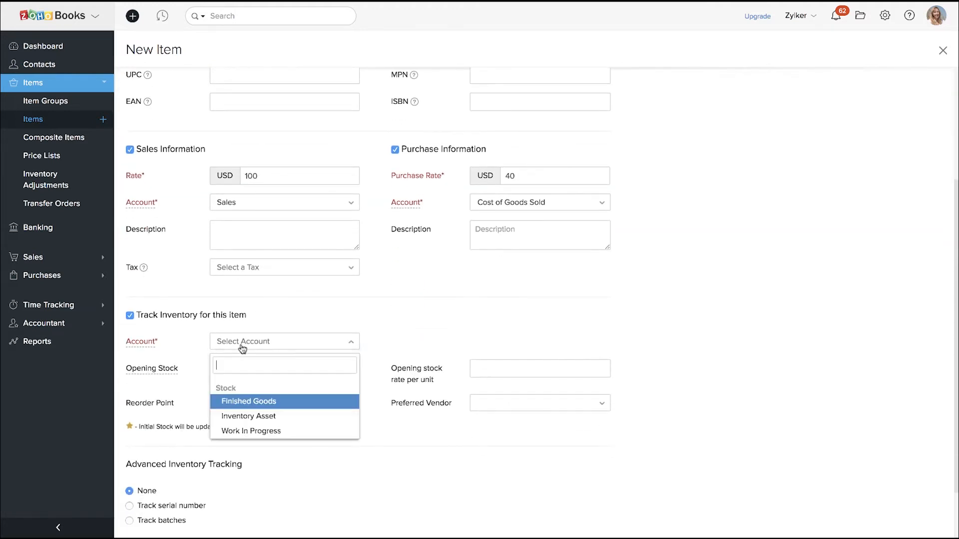
click(244, 415)
- Set the Iphone item's opening stock to 2 with an opening stock rate of 40 per unit
click(254, 364)
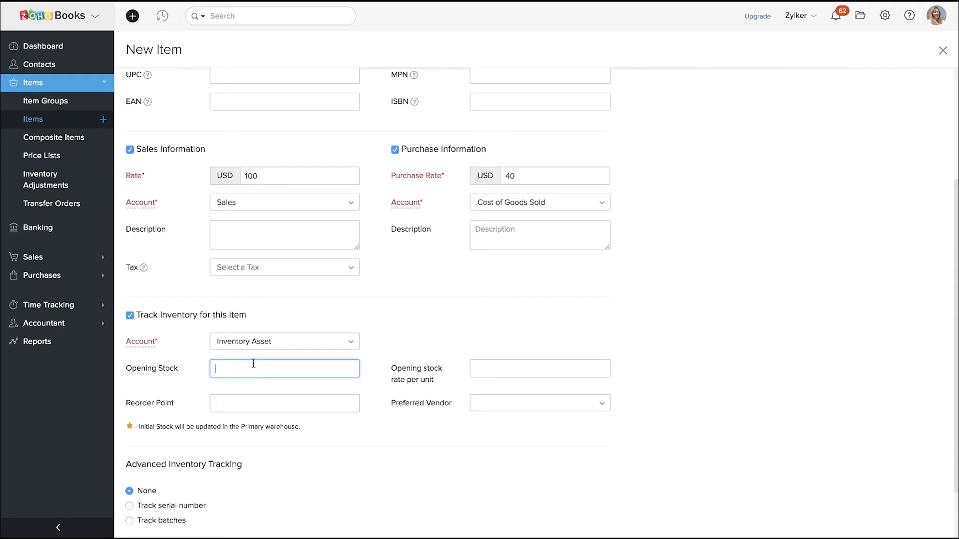
text(2)
click(503, 371)
text(40)
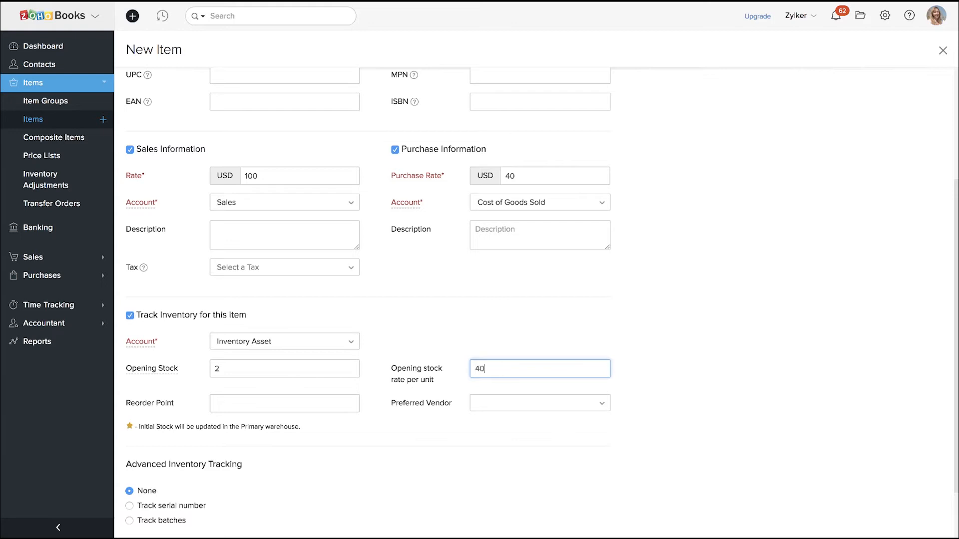
click(482, 349)
- Choose serial number tracking for the Iphone item and add serial numbers 100 and 101 for its opening stock
scroll(483, 349, down, 2)
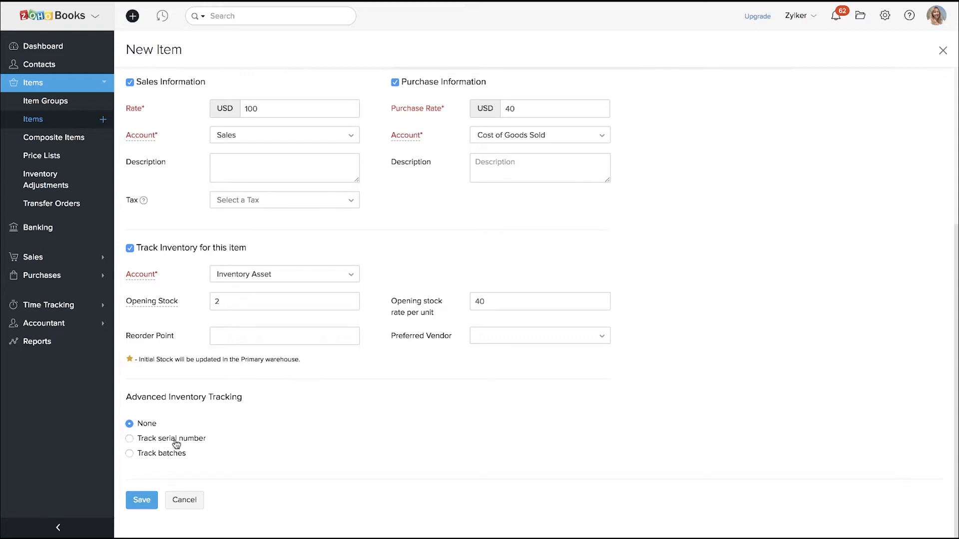
drag(122, 397, 244, 398)
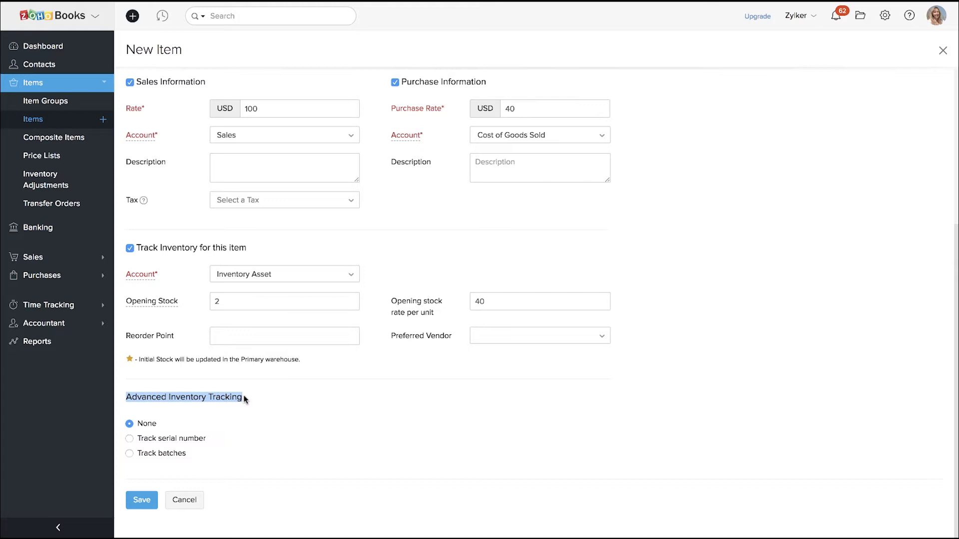
click(130, 439)
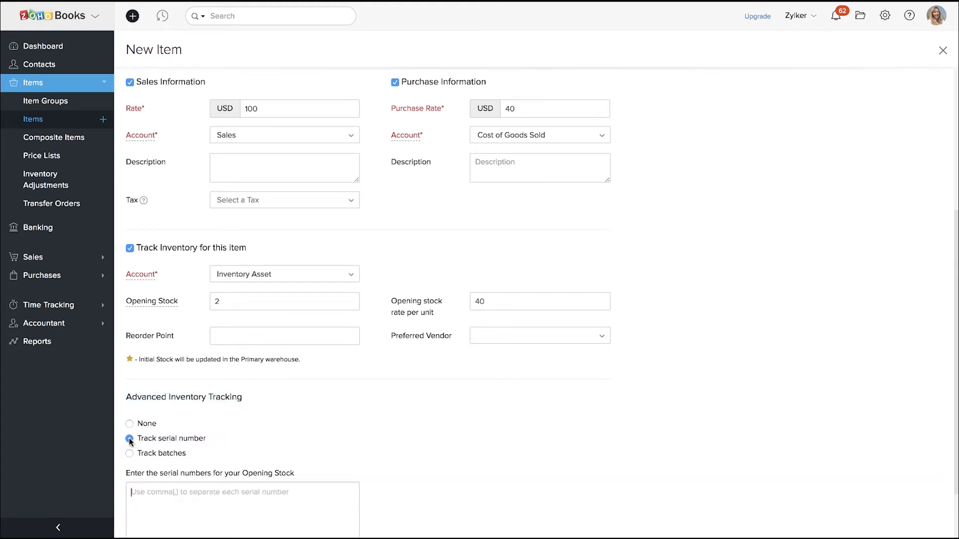
scroll(265, 435, down, 2)
click(256, 438)
text(100)
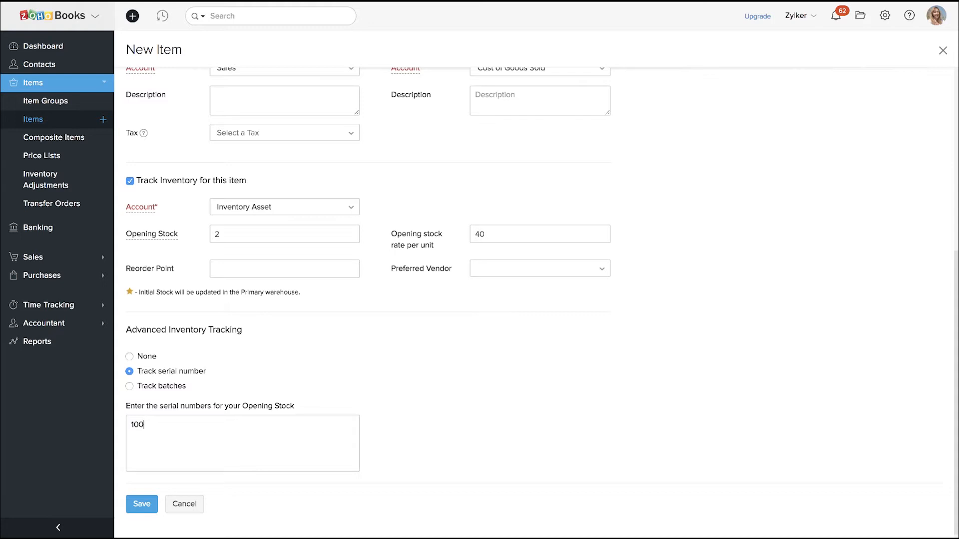
key(Return)
text(101)
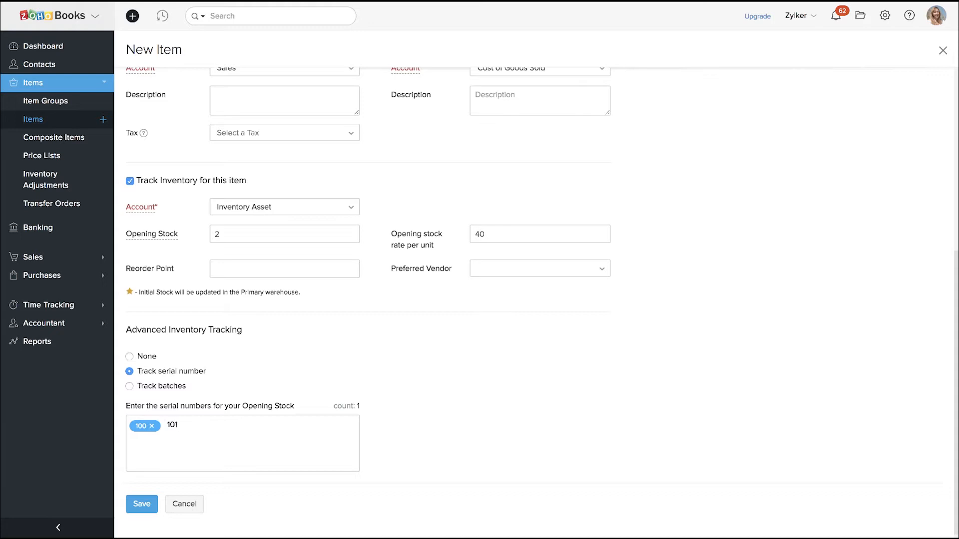
key(Return)
- Save the Iphone item and review its overview, including stock locations and sales order summary
click(140, 506)
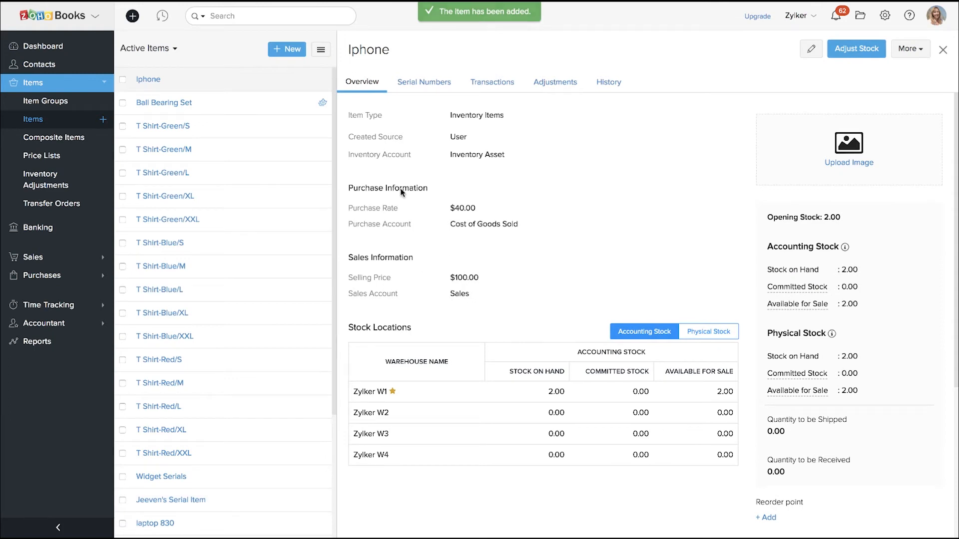
drag(349, 50, 393, 49)
scroll(521, 273, down, 4)
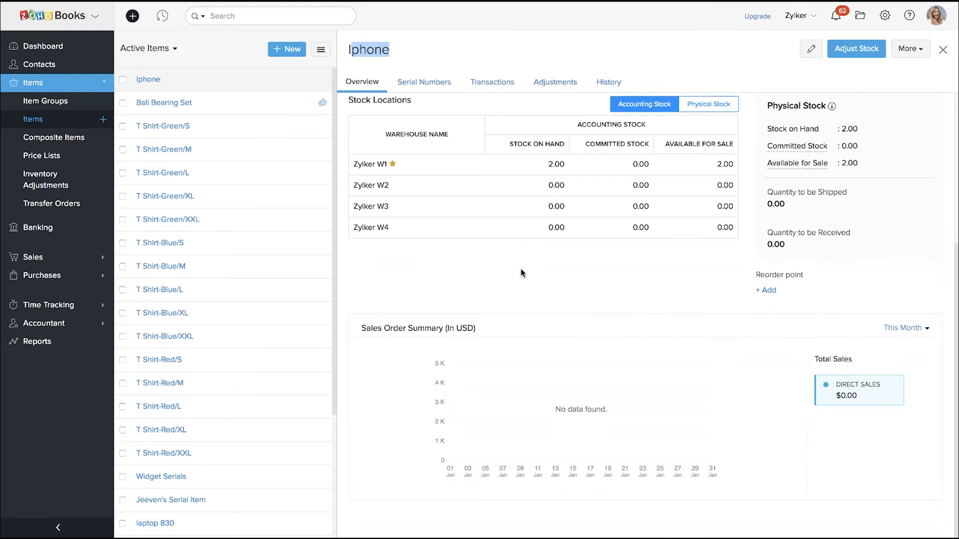
scroll(521, 273, up, 3)
scroll(521, 273, up, 1)
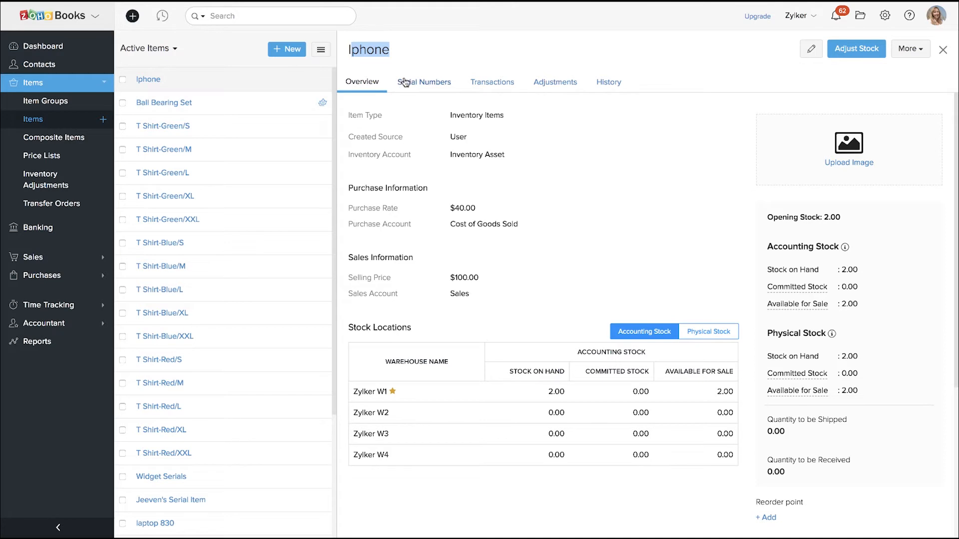
- Start another new goods item named Hair Serum with mL as its unit
click(103, 119)
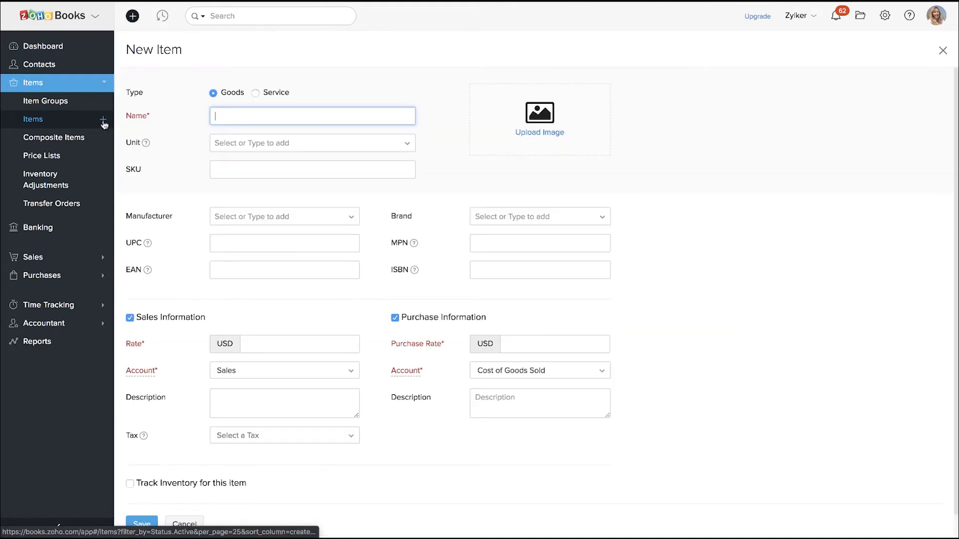
text(Hasir)
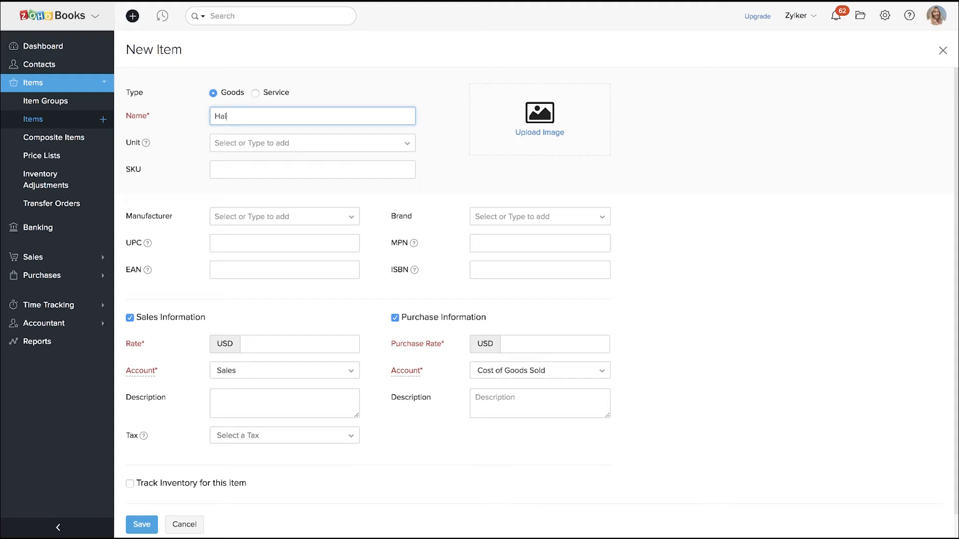
text(Serum)
click(264, 150)
key(Escape)
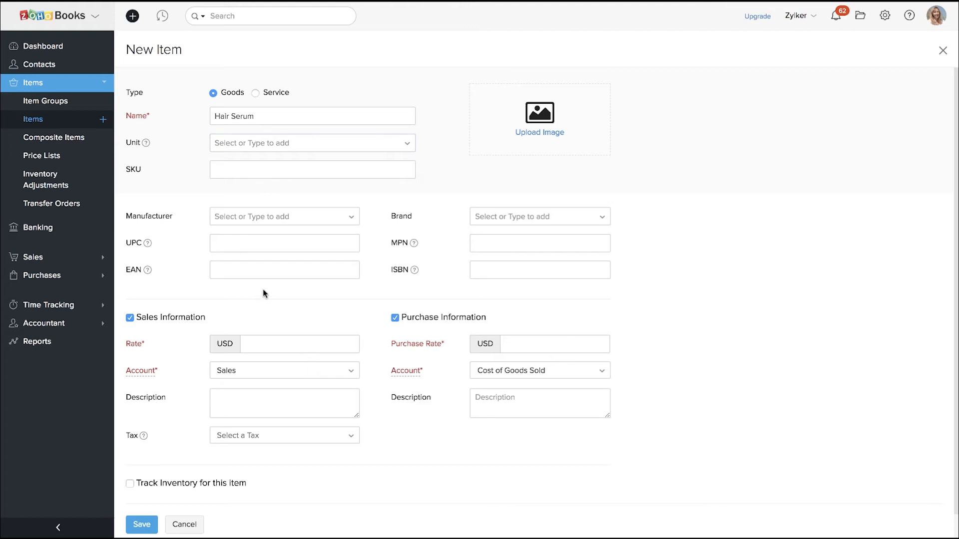
click(273, 143)
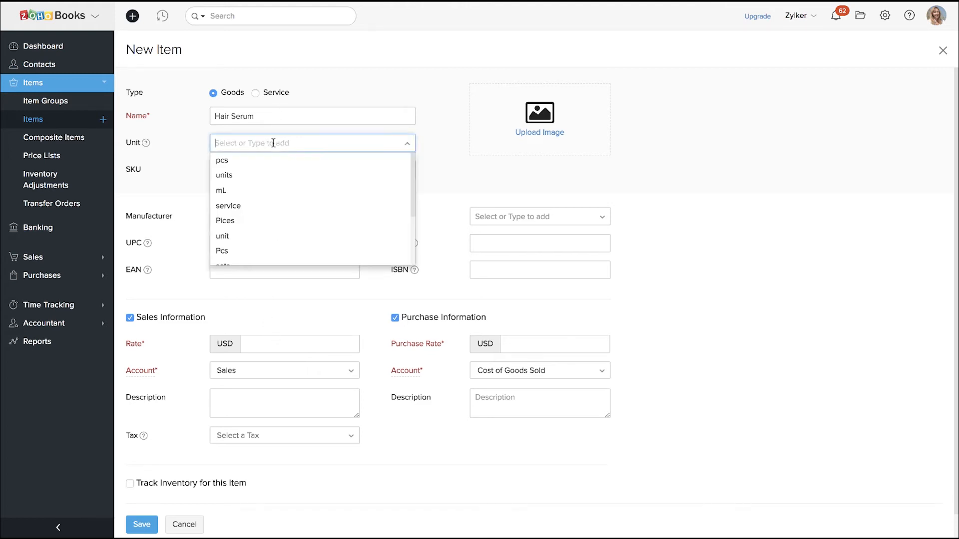
click(269, 192)
- Set the Hair Serum item's sales rate to 10 USD and its purchase rate to 5 USD
click(268, 343)
text(10)
click(534, 346)
text(5)
- Enable inventory tracking for Hair Serum with the Inventory Asset account and choose batch tracking
click(130, 483)
scroll(130, 485, down, 3)
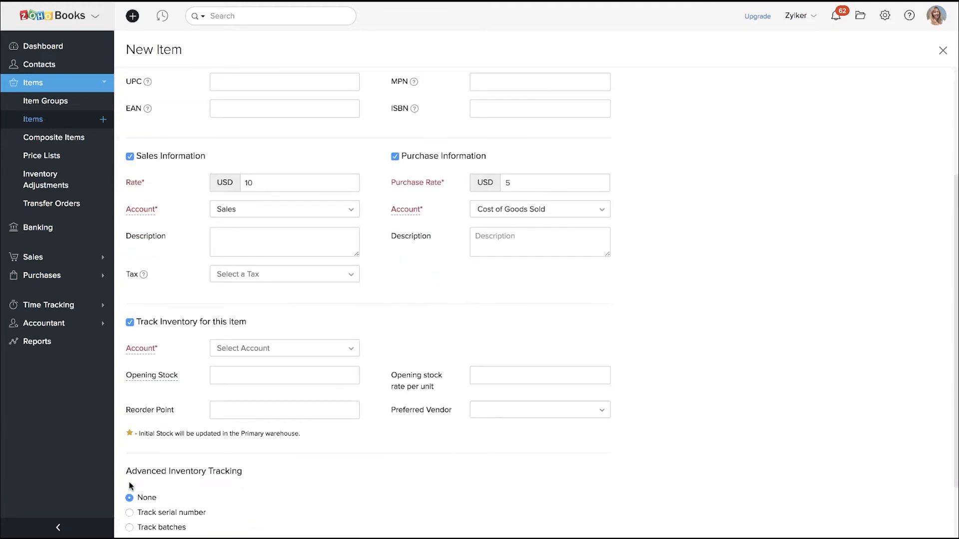
click(247, 356)
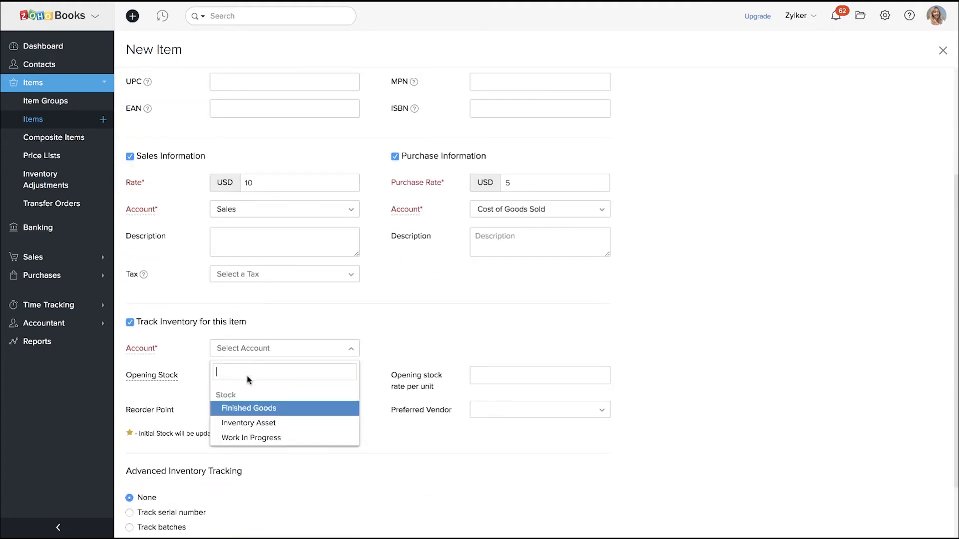
click(245, 422)
scroll(181, 499, down, 2)
click(129, 454)
- Set Hair Serum's opening stock to 2 with an opening stock rate of 5 per unit
click(288, 300)
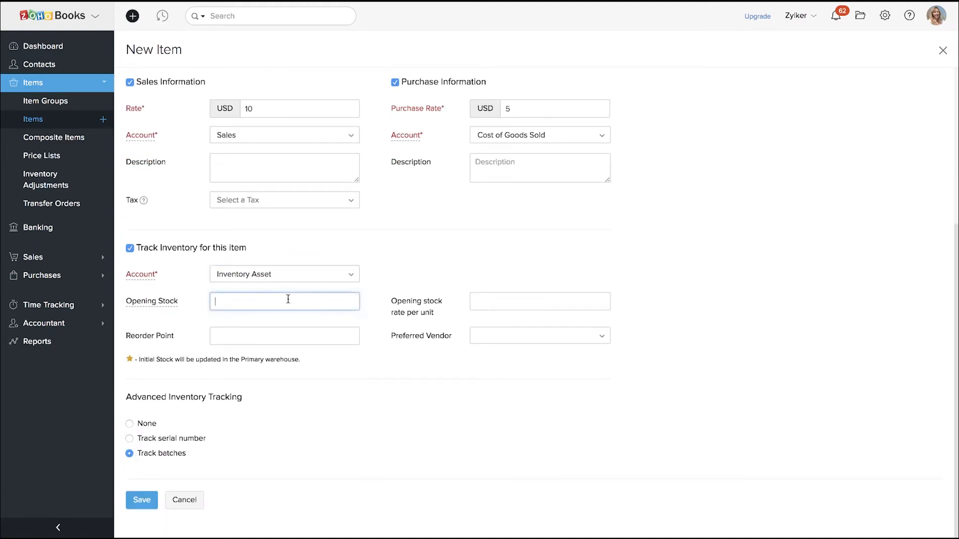
text(1)
key(BackSpace)
text(2)
click(507, 301)
text(5)
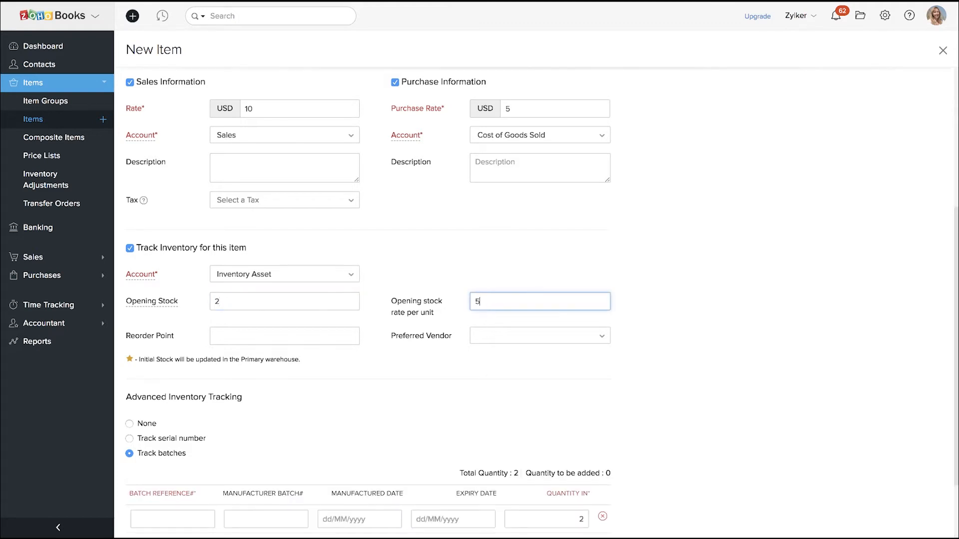
- Enter AF2 as the batch reference for Hair Serum's opening stock
scroll(289, 513, down, 2)
click(188, 423)
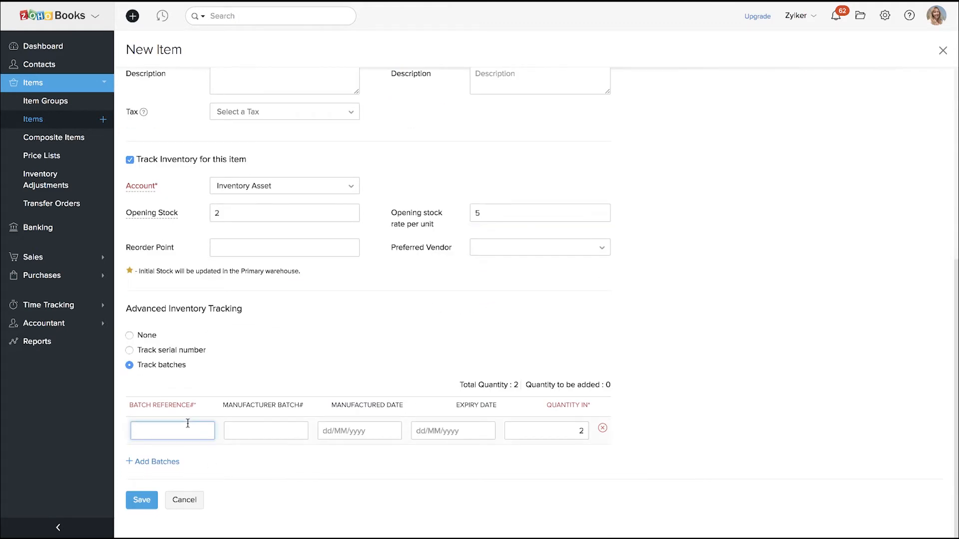
text(AF2)
- Set the AF2 batch's manufactured date to 01/01/2019 and its expiry date to 17/01/2019
click(361, 435)
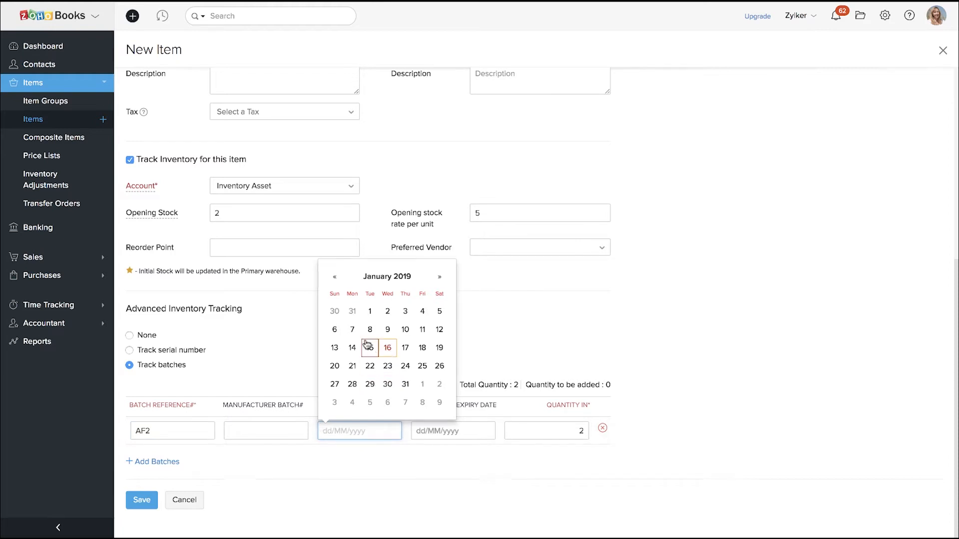
click(370, 311)
click(449, 431)
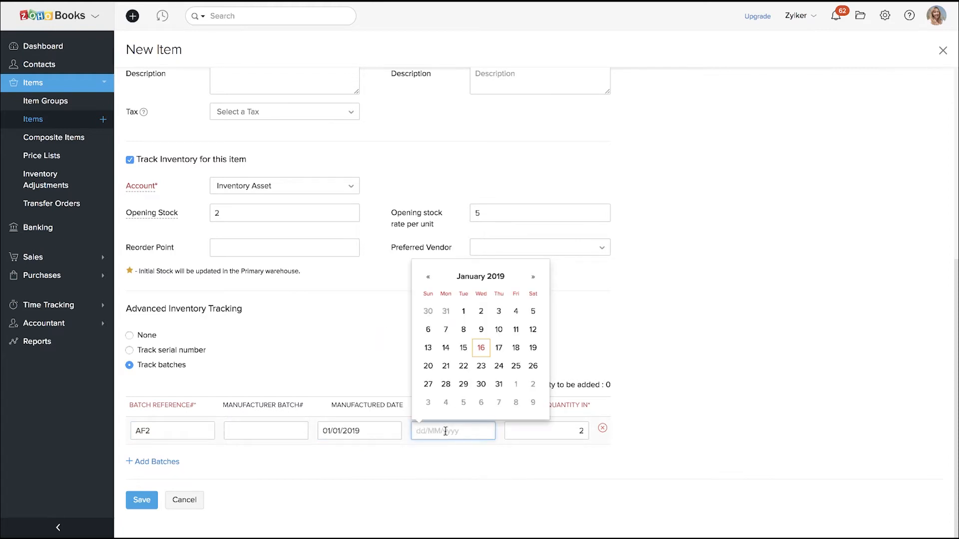
click(505, 352)
- Change the AF2 batch's manufactured date to 17/01/2019 and its expiry date to 18/01/2019
click(372, 432)
click(402, 349)
click(441, 423)
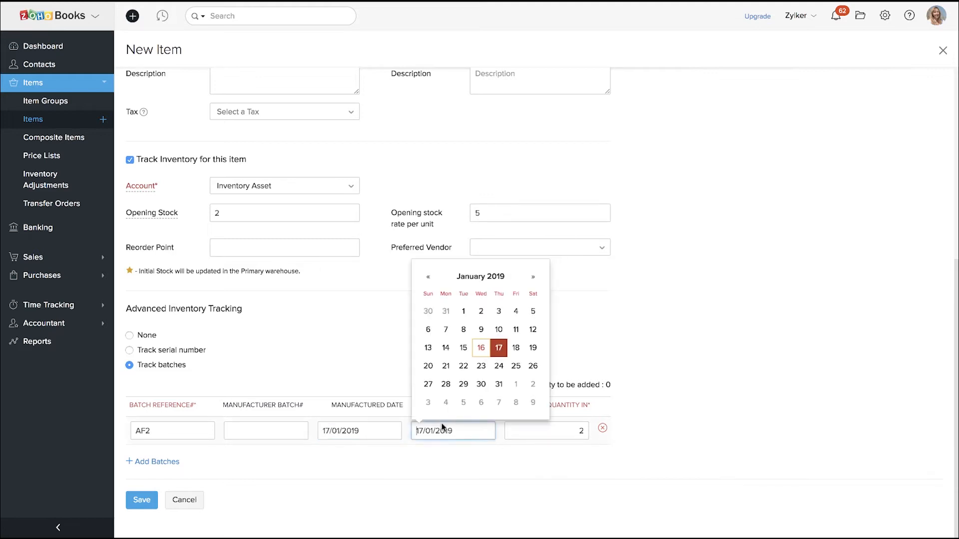
click(518, 351)
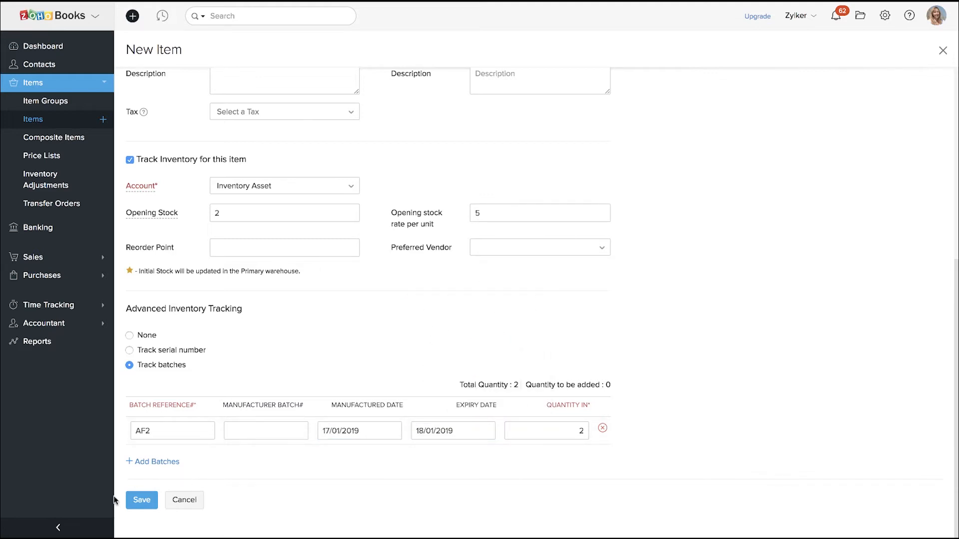
- Save the Hair Serum item and review its overview and stock details
click(138, 499)
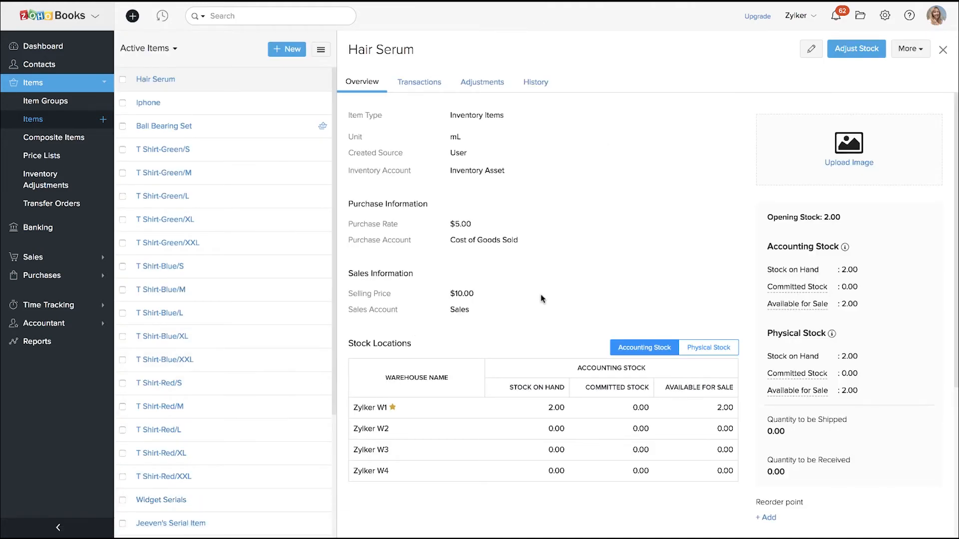
scroll(554, 255, down, 4)
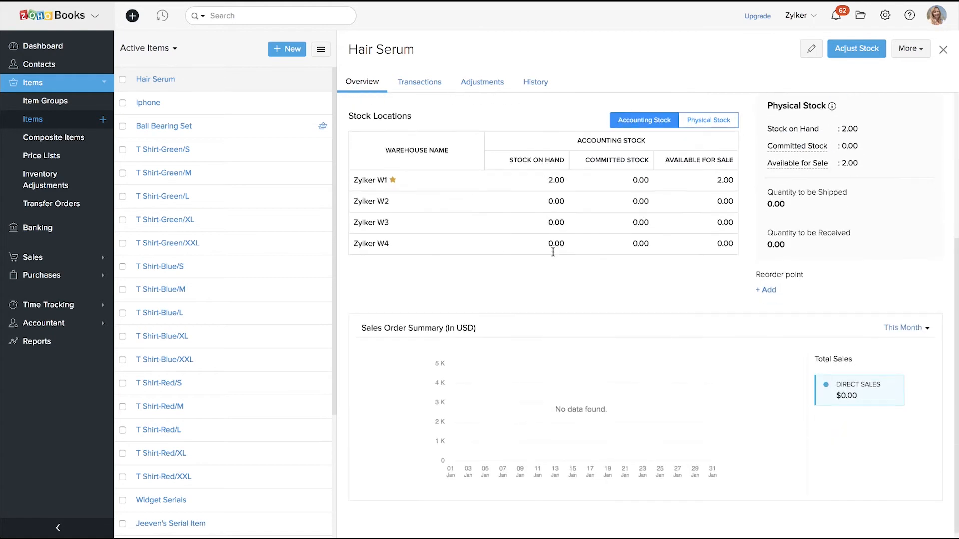
scroll(553, 255, up, 5)
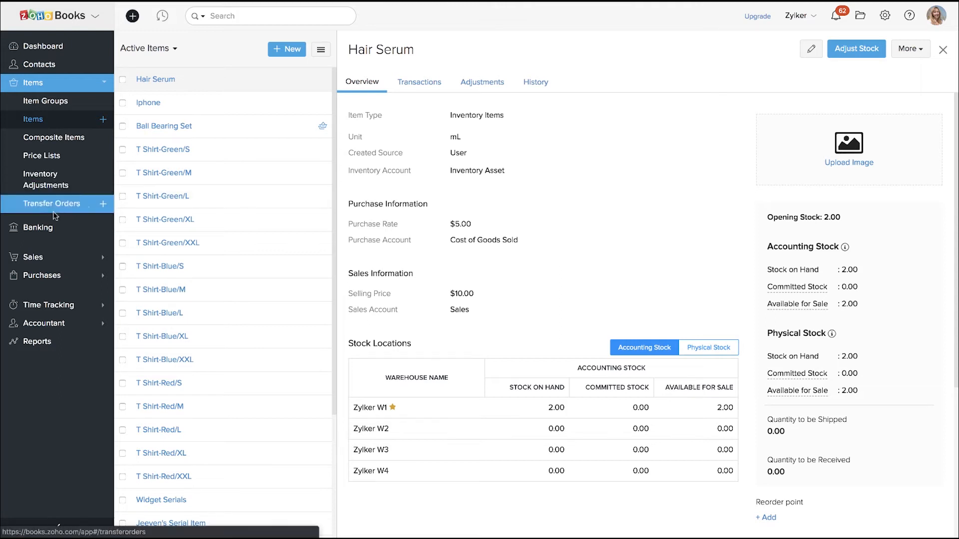
- Start a new sales invoice and select the first listed customer
click(52, 263)
click(49, 230)
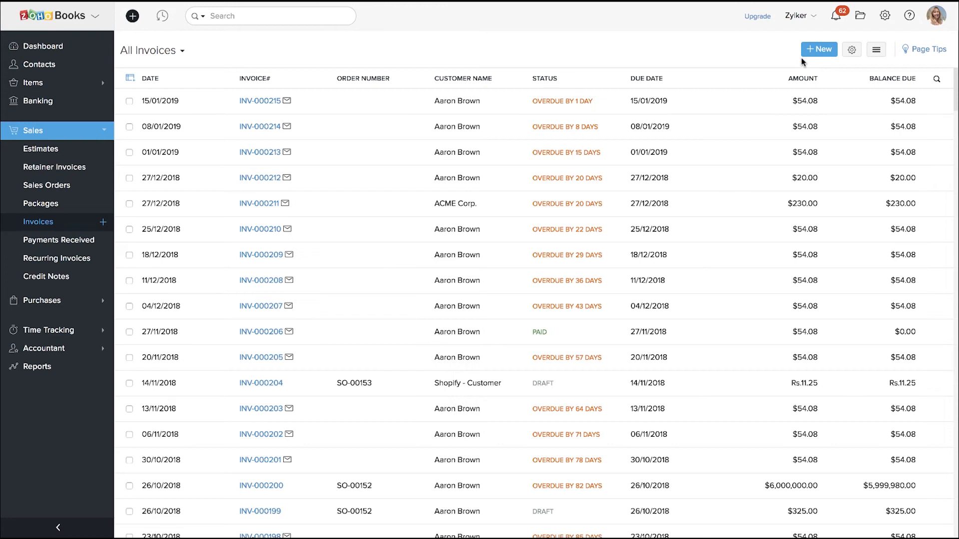
click(819, 49)
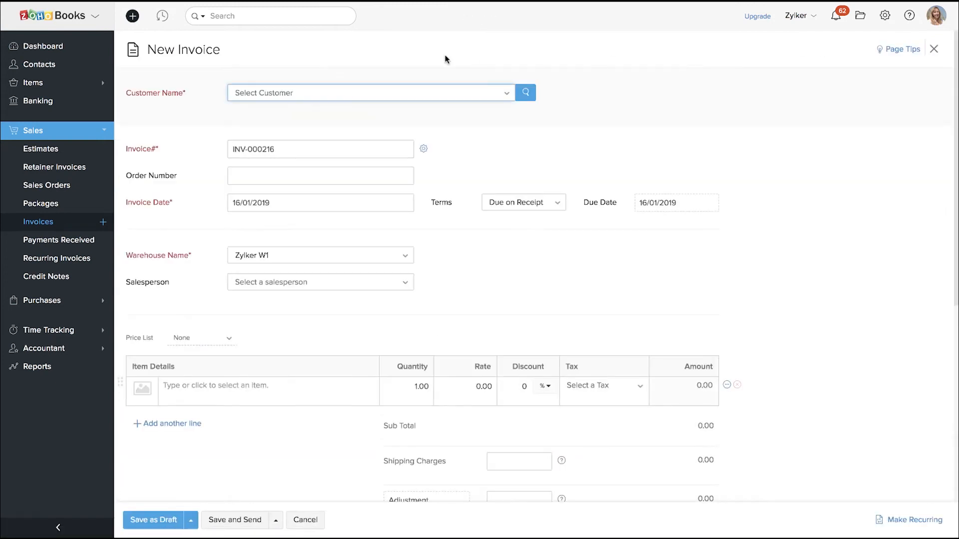
click(430, 93)
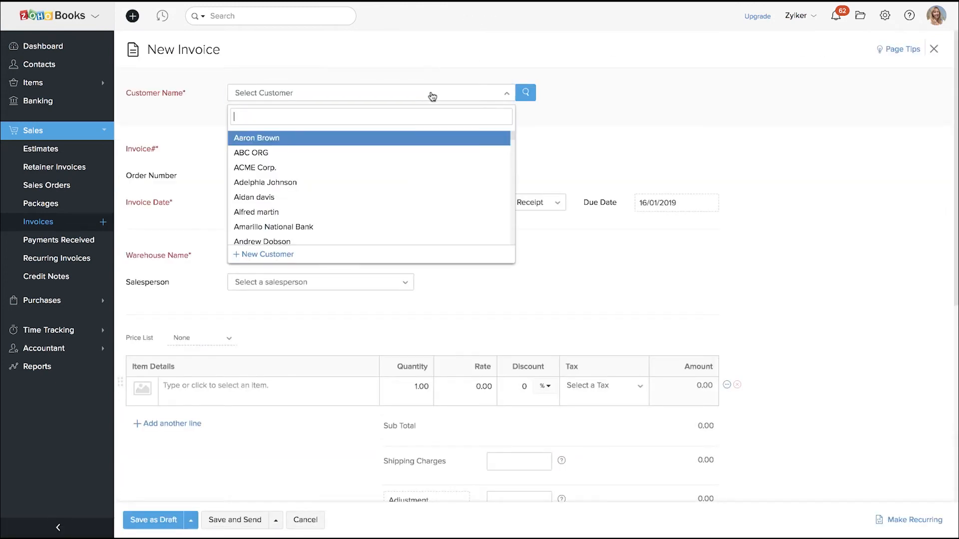
click(336, 141)
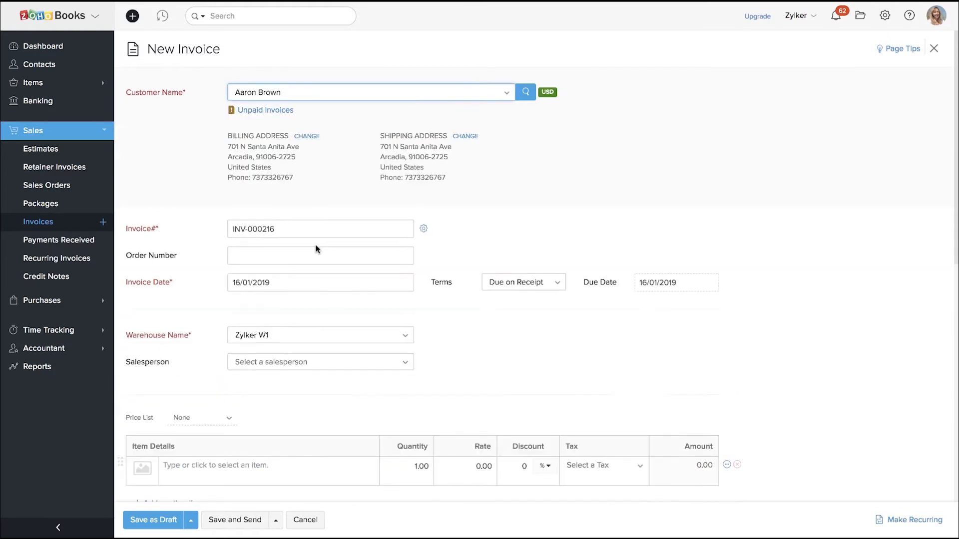
- Add Hair Serum as the first invoice line and allocate a quantity of 1 from batch AF2
scroll(315, 249, down, 4)
click(301, 274)
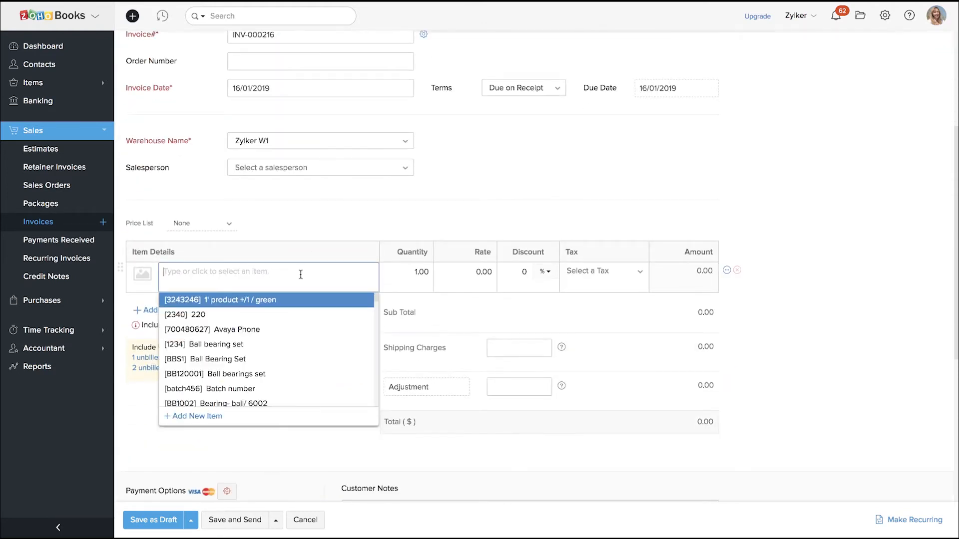
text(hair)
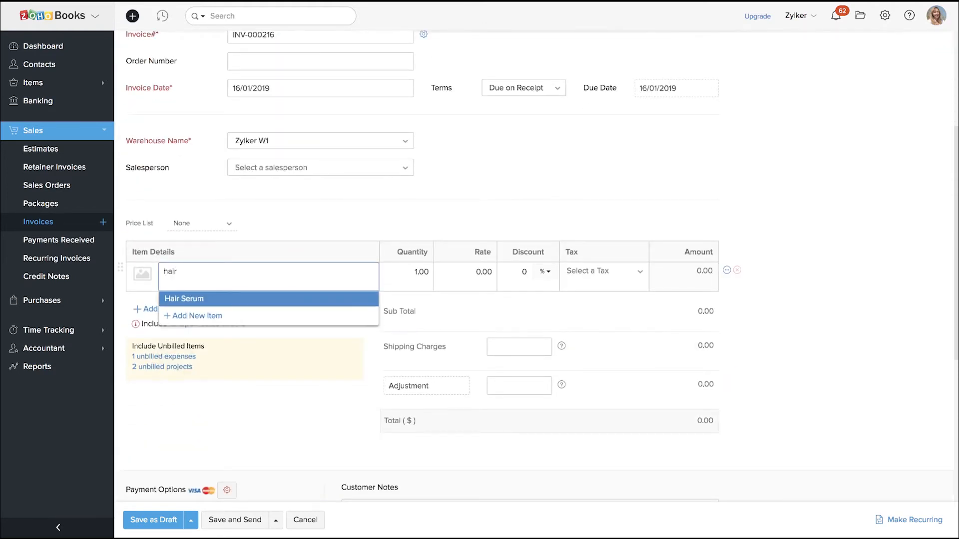
click(264, 300)
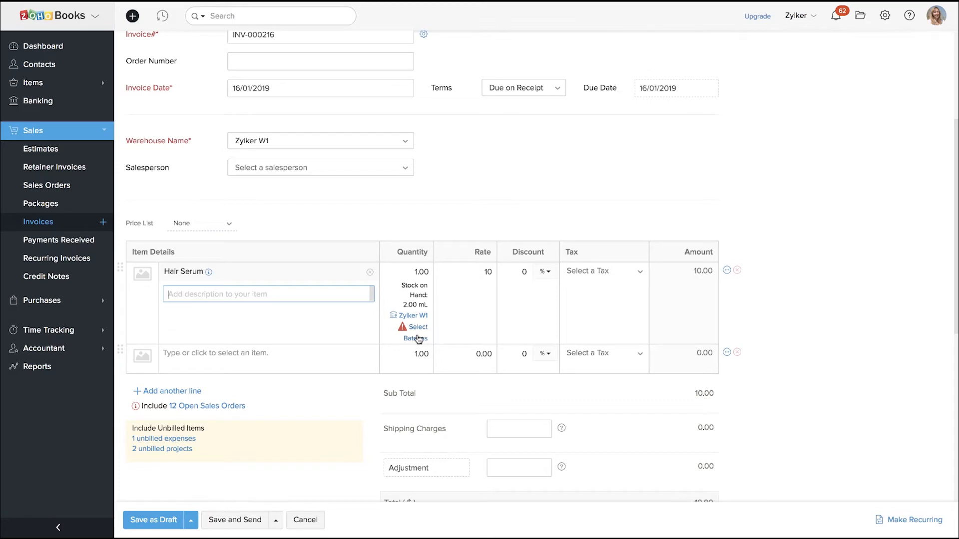
click(418, 339)
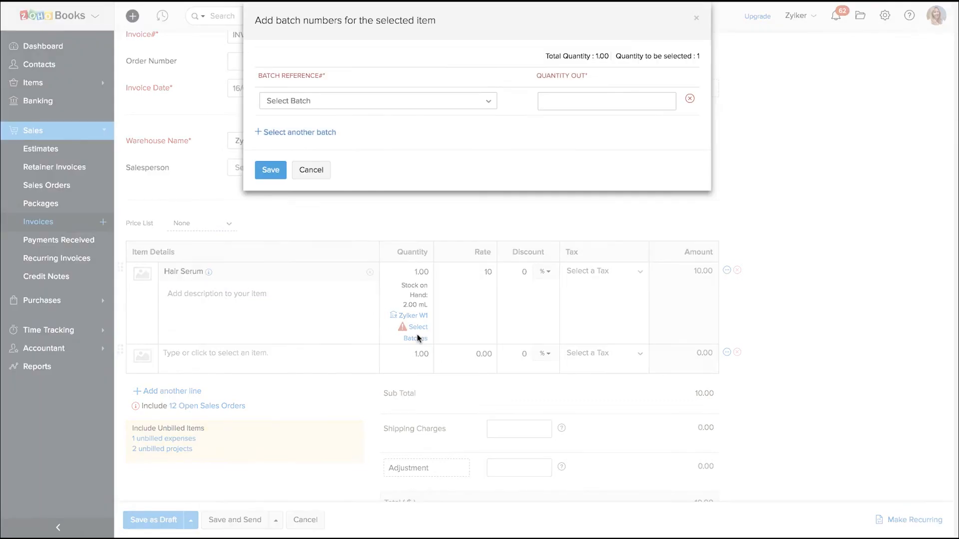
click(405, 102)
click(364, 154)
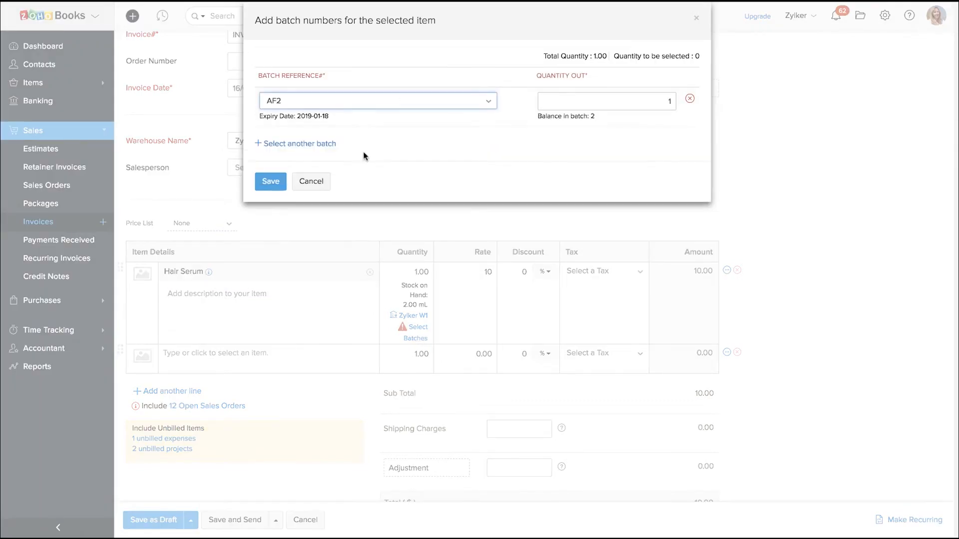
click(271, 182)
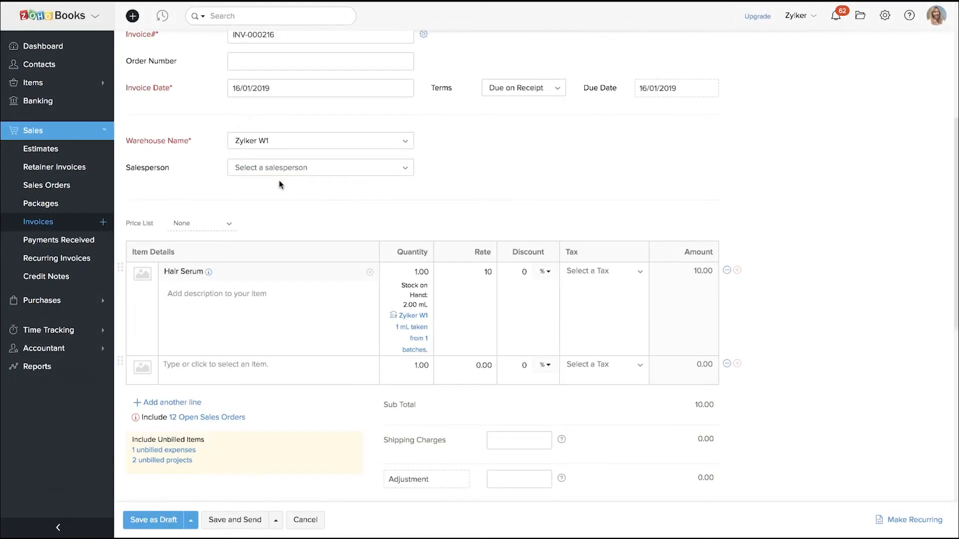
- Add the item Iphone as the second invoice line and assign it serial number 101
click(293, 366)
text(IP)
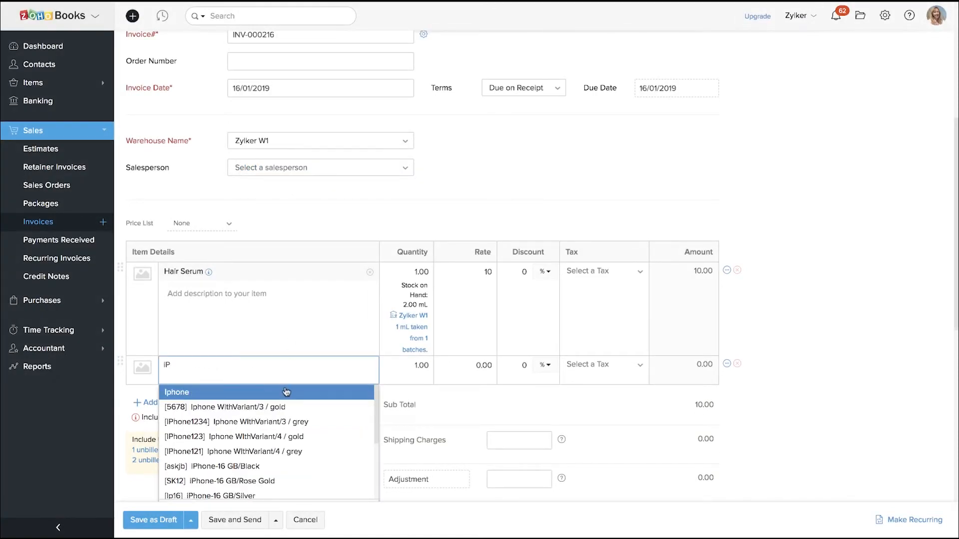
click(278, 392)
scroll(416, 434, down, 2)
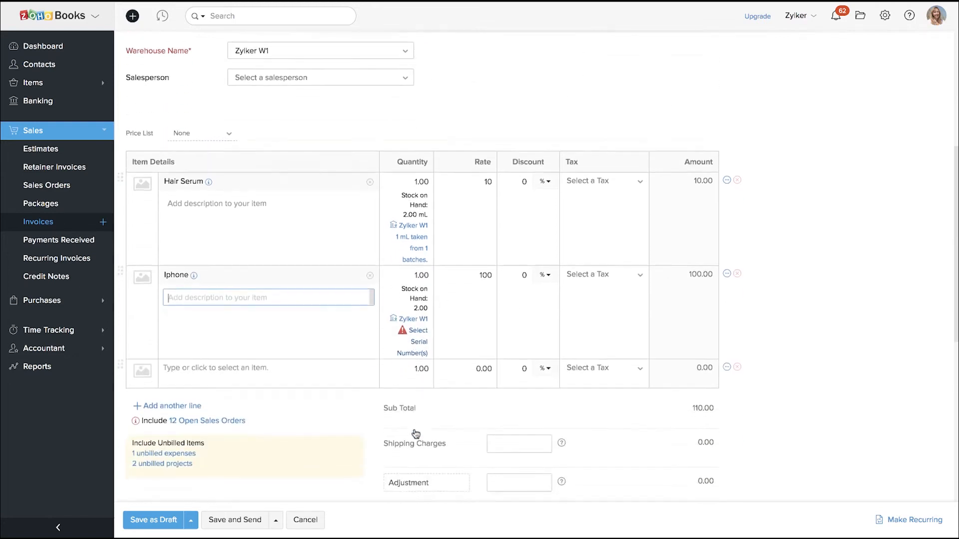
click(415, 433)
click(396, 166)
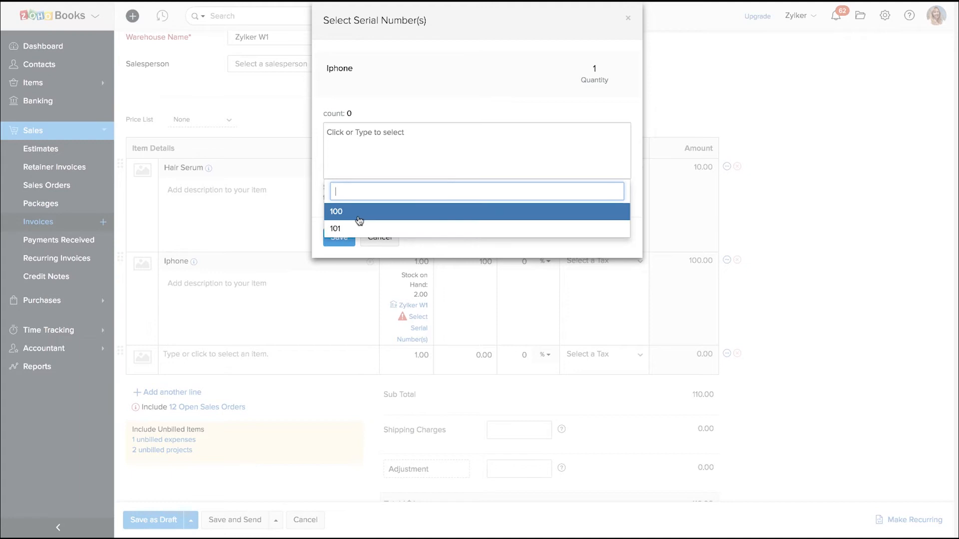
click(353, 235)
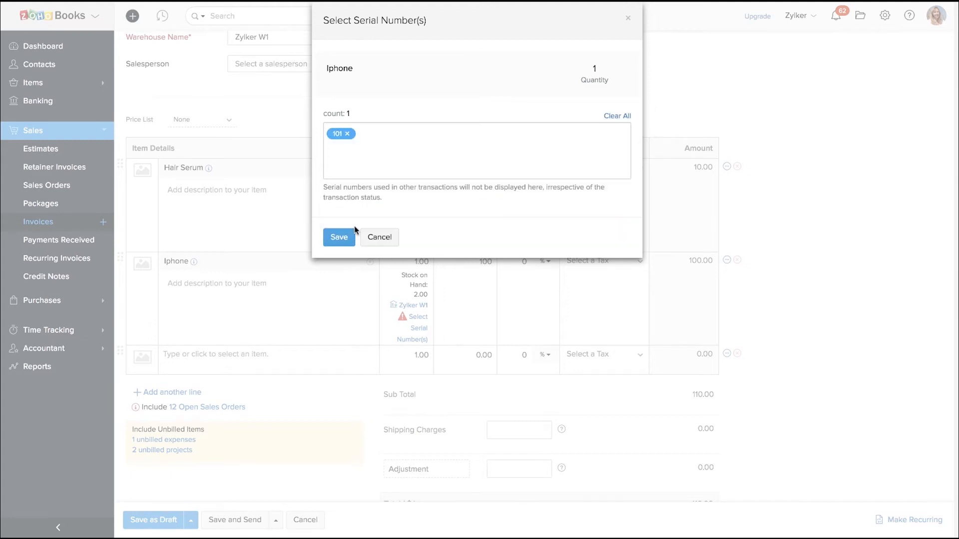
click(344, 235)
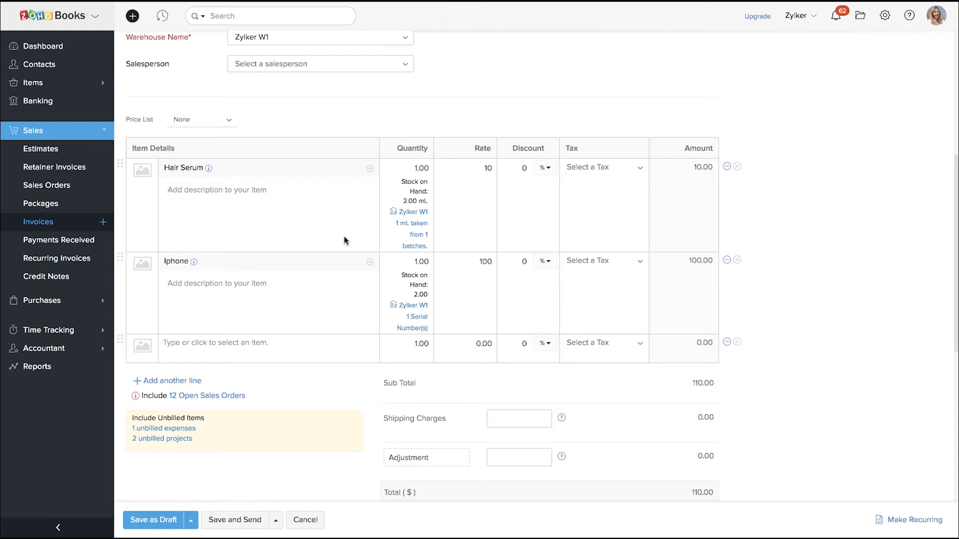
- Save the invoice as a draft and review the additional actions available for it
scroll(344, 236, down, 3)
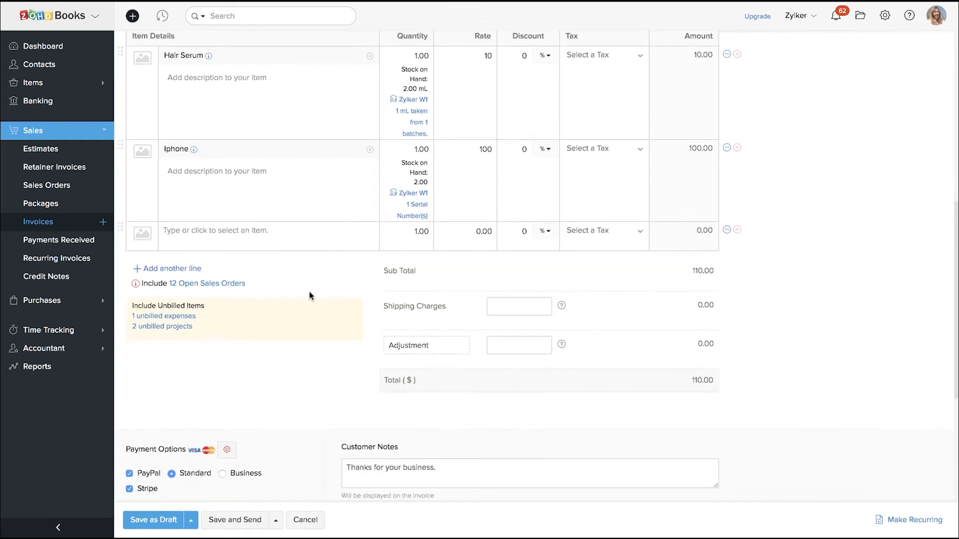
click(173, 522)
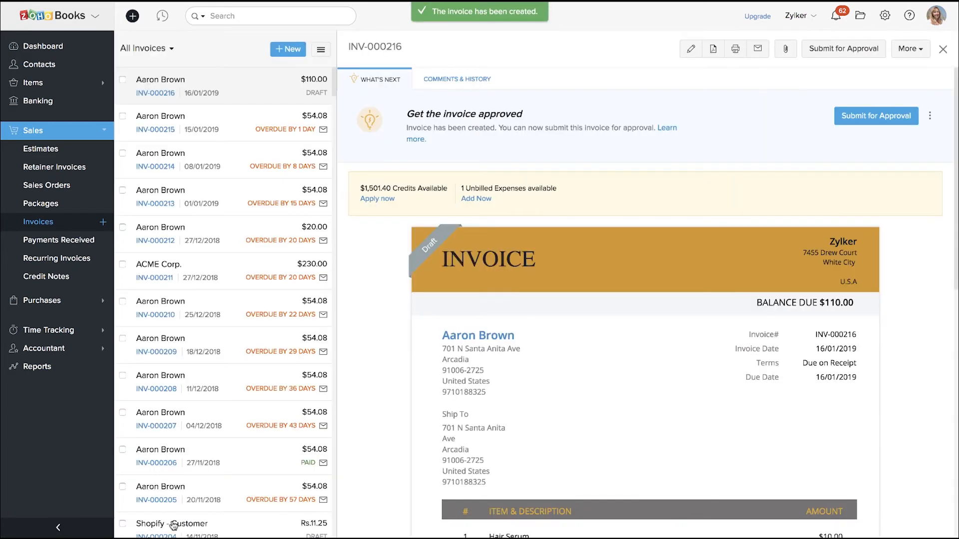
click(898, 52)
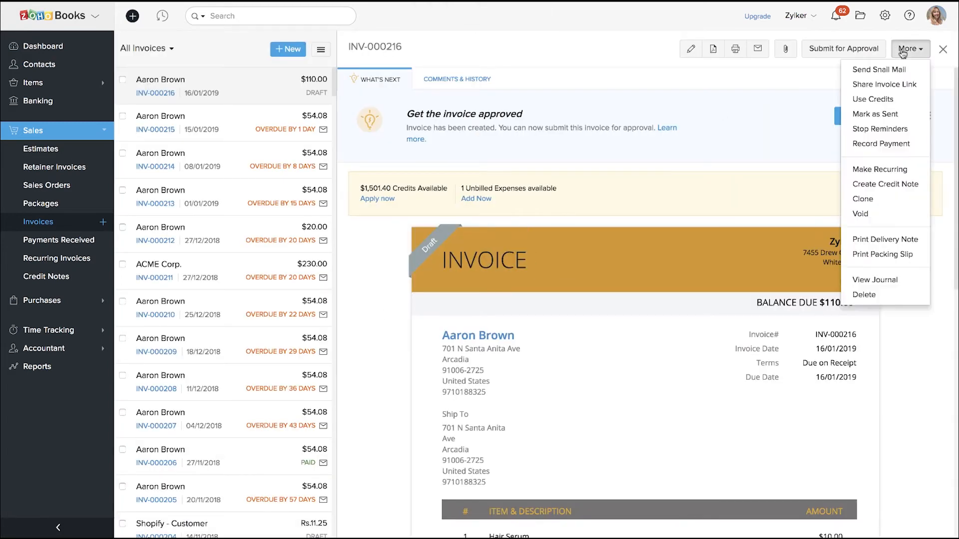
click(793, 85)
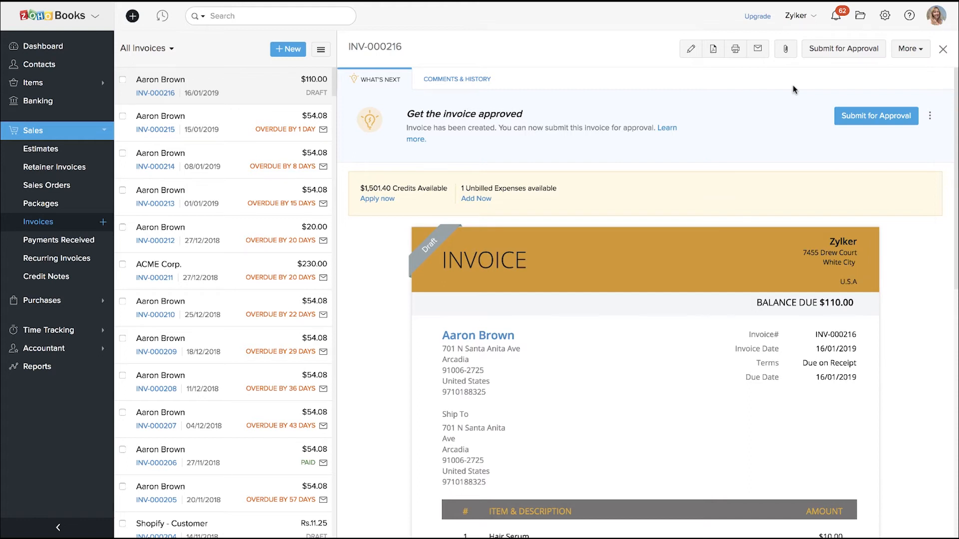
scroll(792, 86, down, 1)
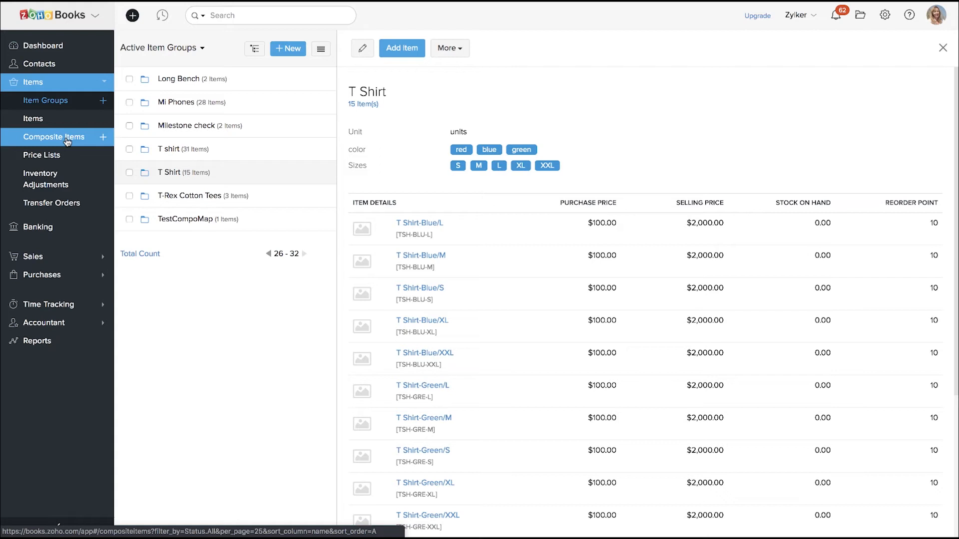
- Start a new composite item named Ball Bearing Set with SKU BBS1 and the unit Carton
click(68, 142)
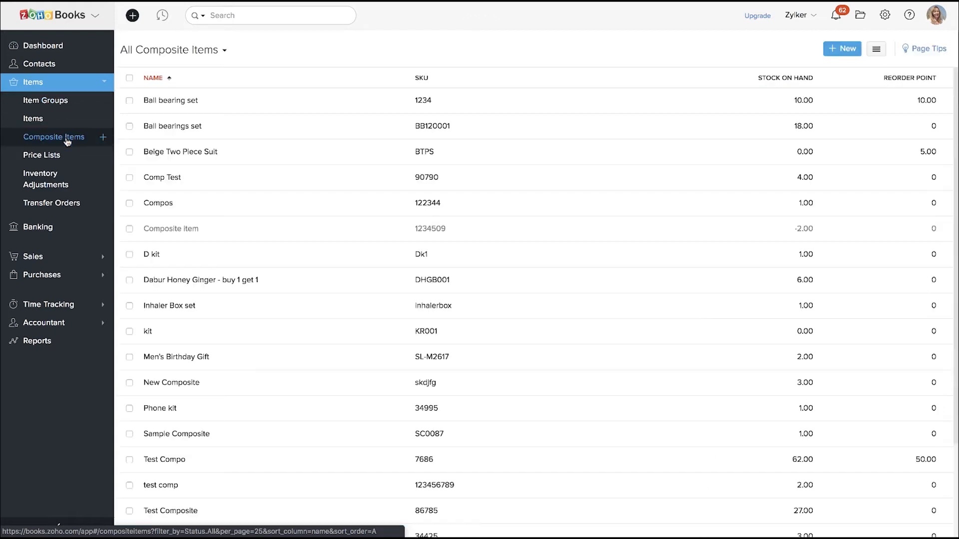
click(840, 53)
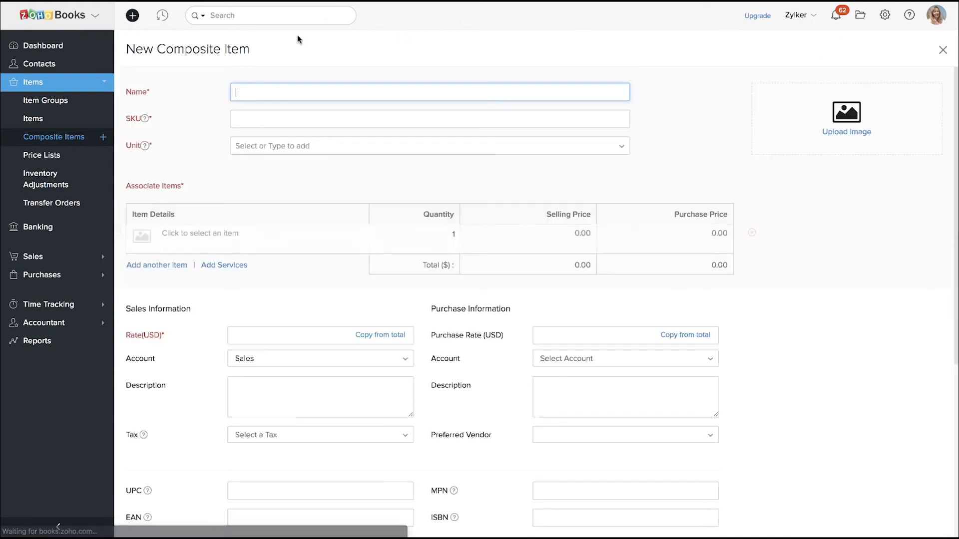
text(B)
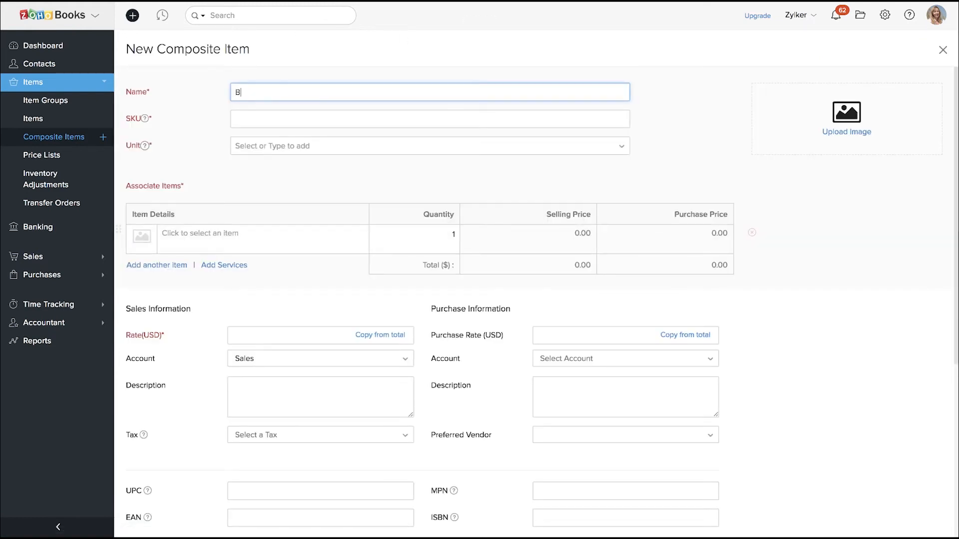
text(all Bearing Set)
click(246, 119)
text(BB)
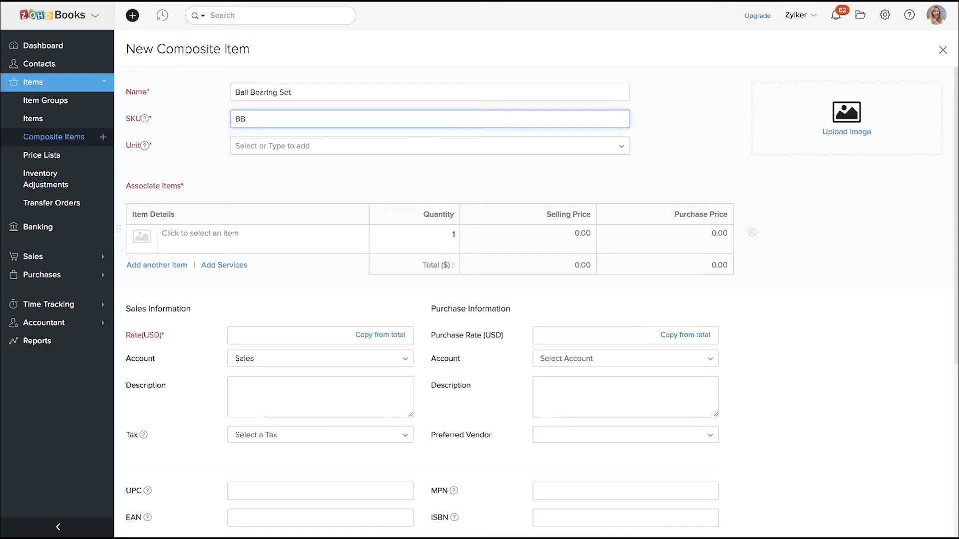
text(S1)
click(250, 148)
scroll(265, 193, down, 2)
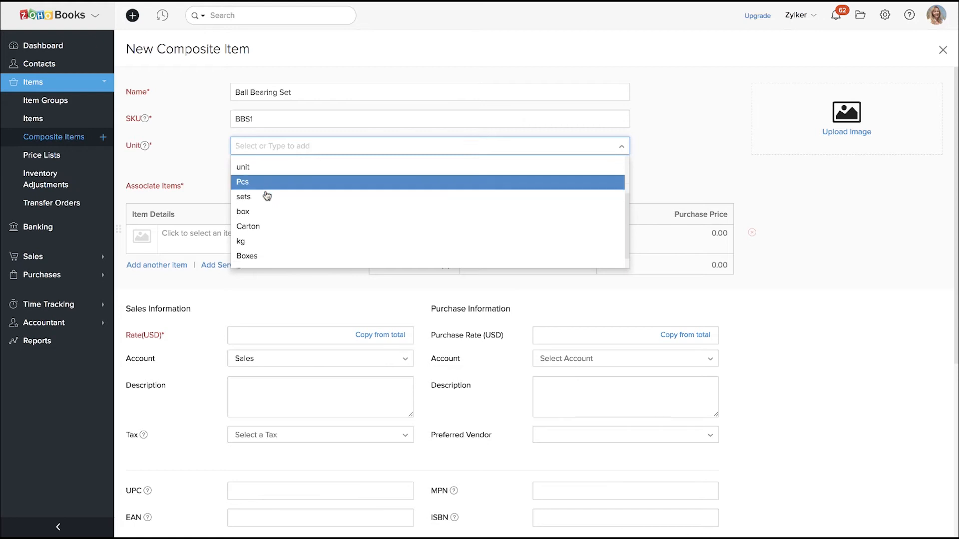
click(266, 212)
- Associate Bearing- ball/ 6002 with the composite item and set its quantity to 5
click(259, 232)
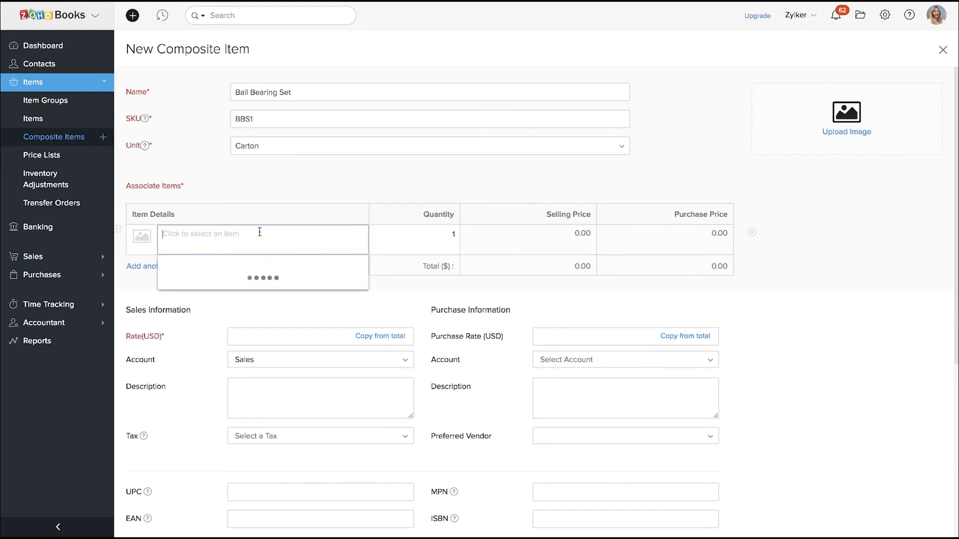
scroll(260, 232, down, 1)
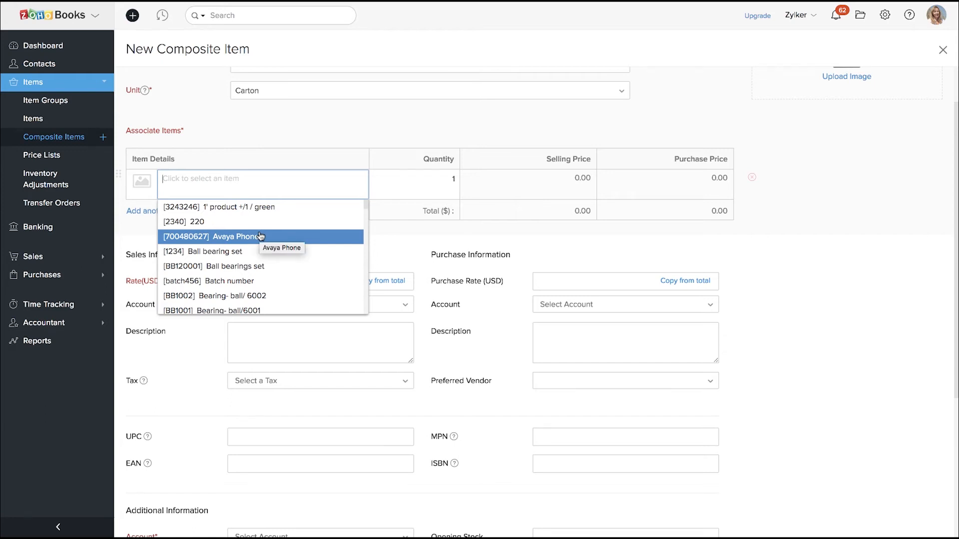
scroll(260, 237, down, 1)
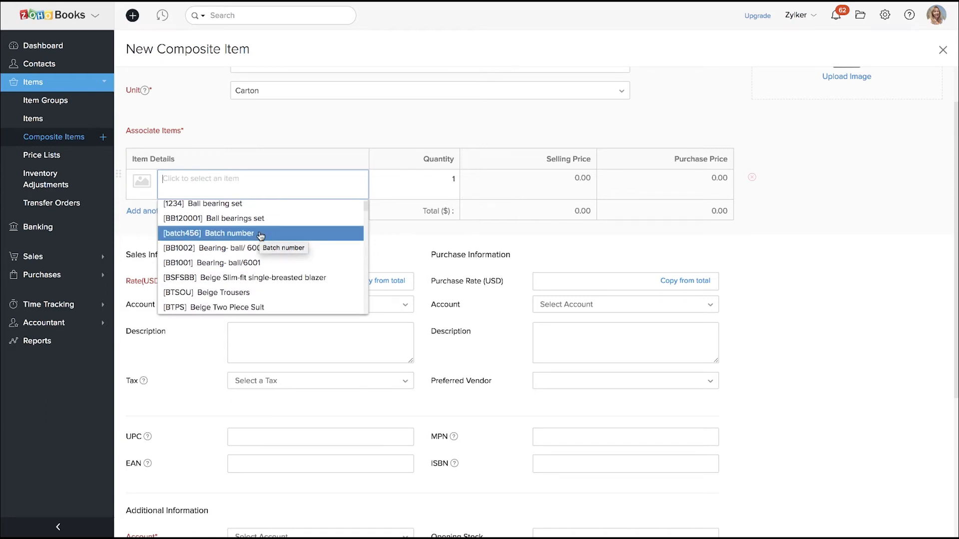
scroll(261, 236, down, 1)
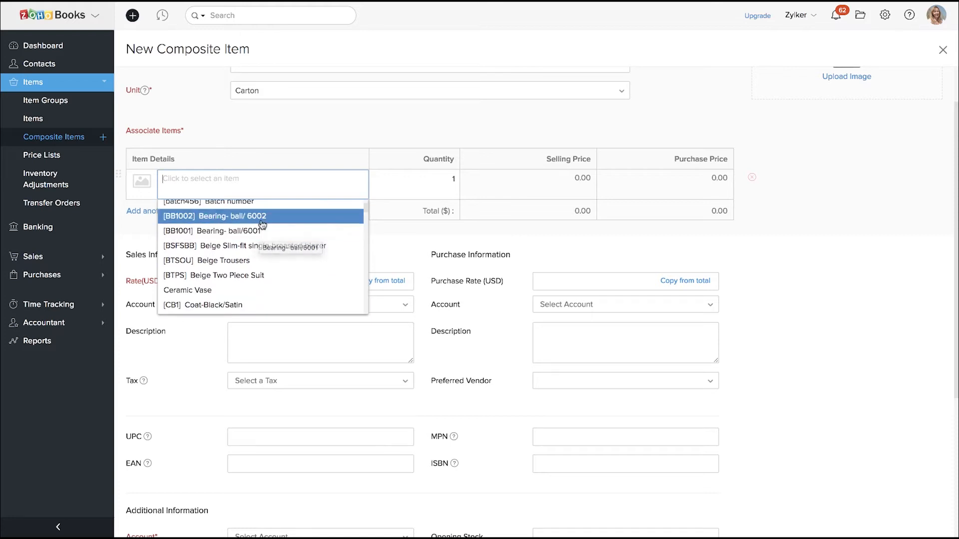
click(262, 225)
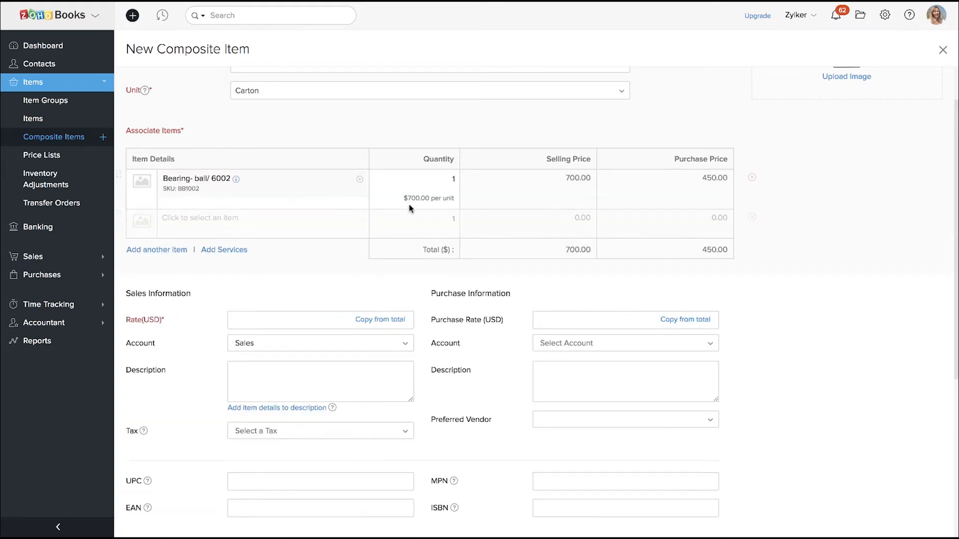
click(455, 178)
key(BackSpace)
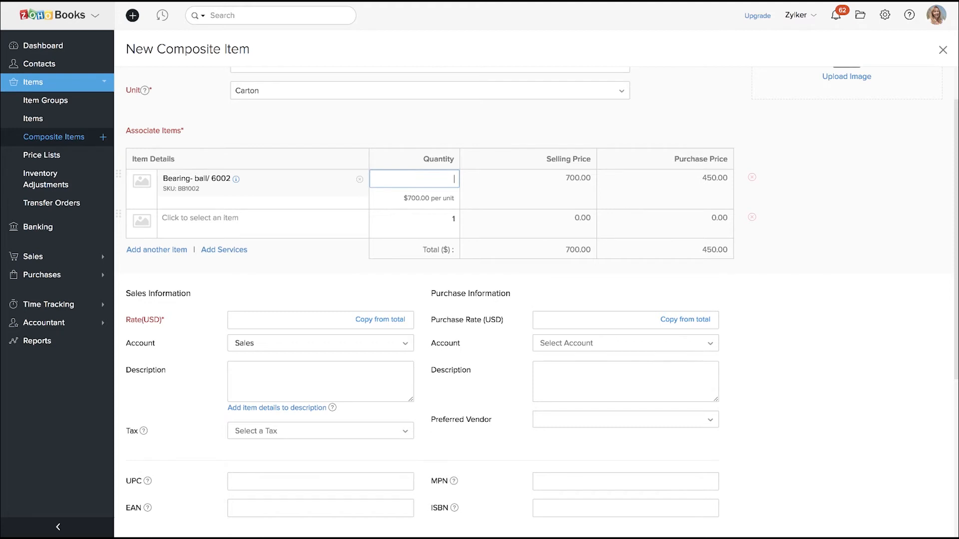
text(5)
- Associate Bearing- ball/6001 with a quantity of 6 and remove the empty item row
click(326, 229)
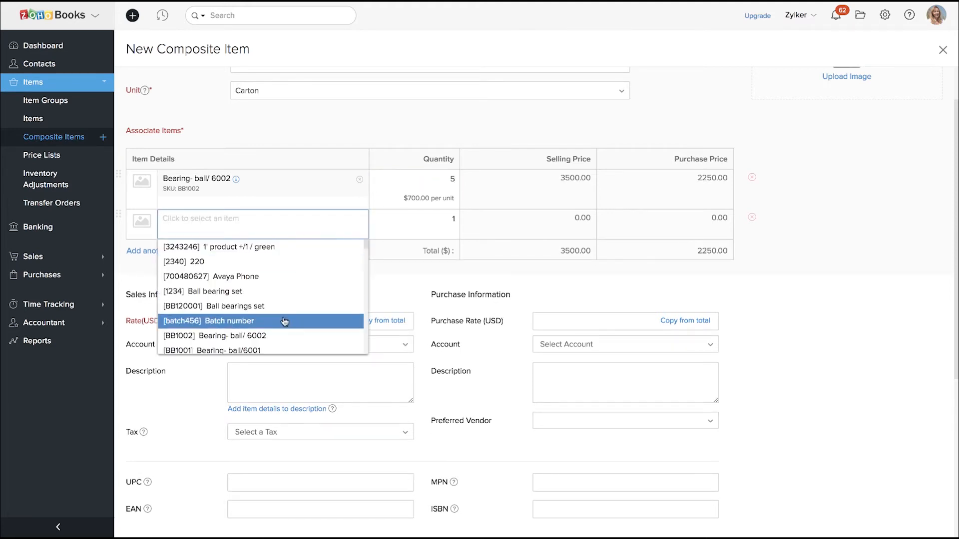
click(282, 349)
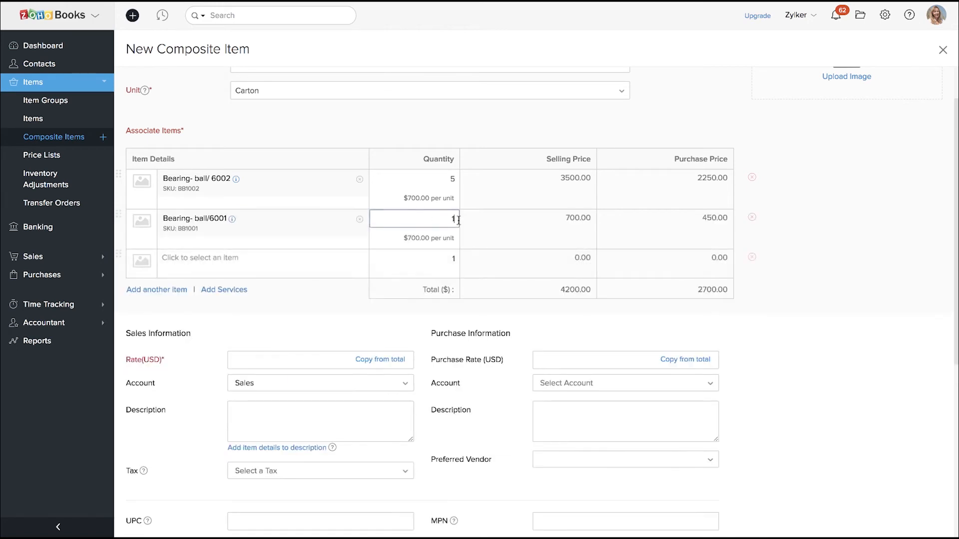
text(6)
click(752, 257)
scroll(360, 185, up, 2)
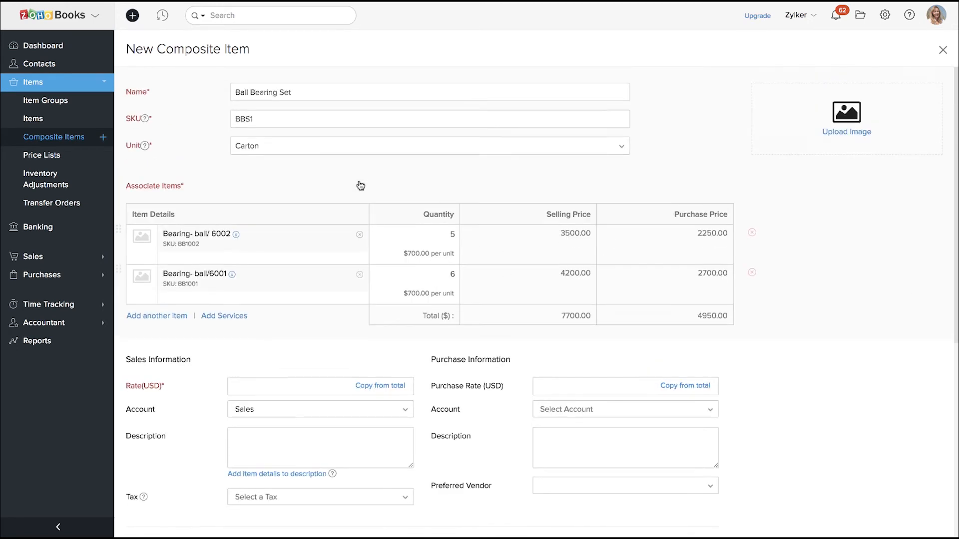
drag(236, 92, 336, 91)
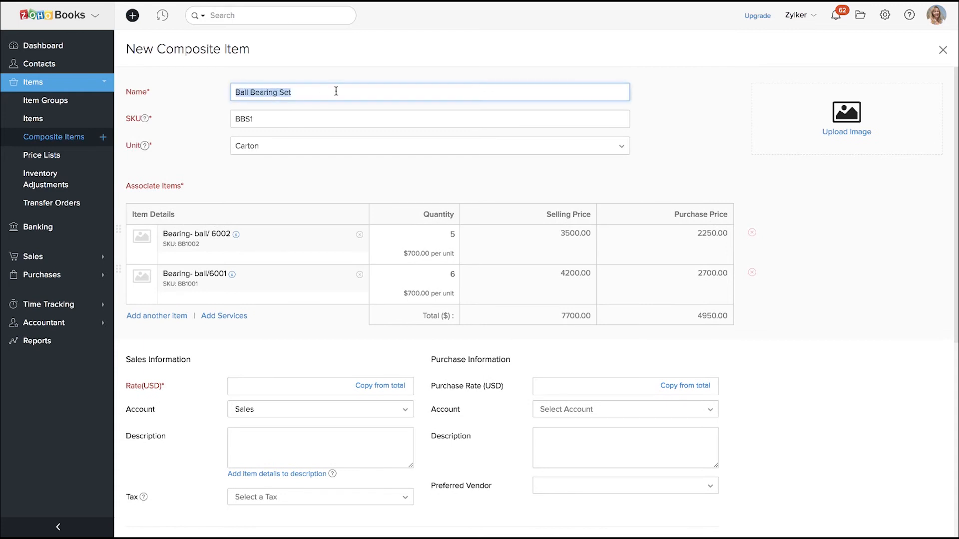
- Set the composite item's selling rate to 8000 USD and copy its purchase rate from the total purchase price
click(347, 177)
scroll(347, 176, down, 3)
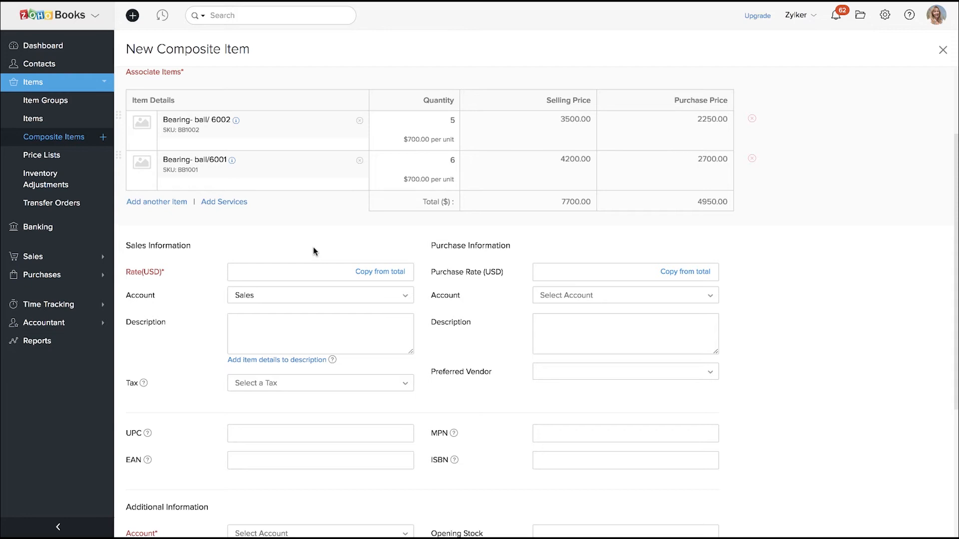
double_click(580, 202)
click(391, 278)
text(7700)
key(BackSpace)
key(BackSpace)
key(BackSpace)
key(BackSpace)
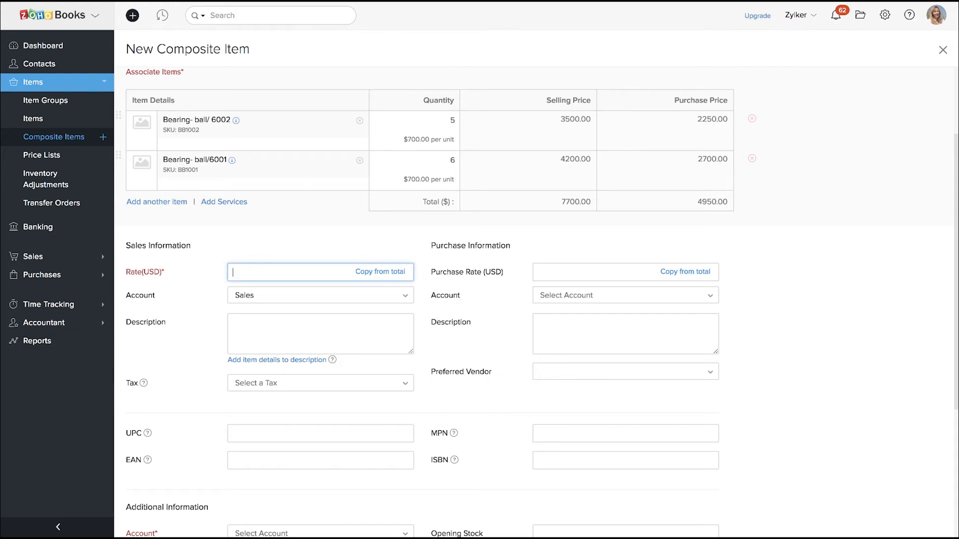
text(8000)
click(670, 273)
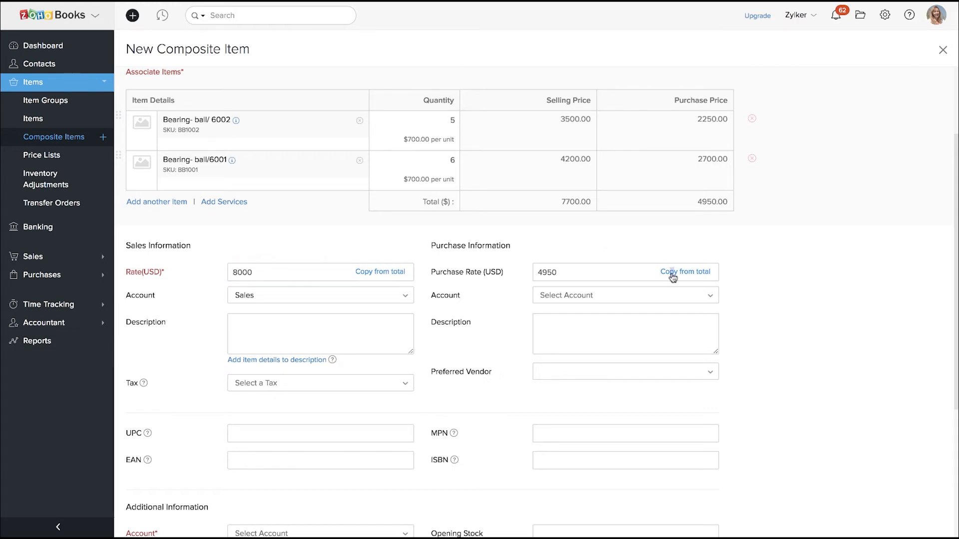
- Assign Cost of Goods Sold as the composite item's purchase account
click(299, 298)
click(560, 297)
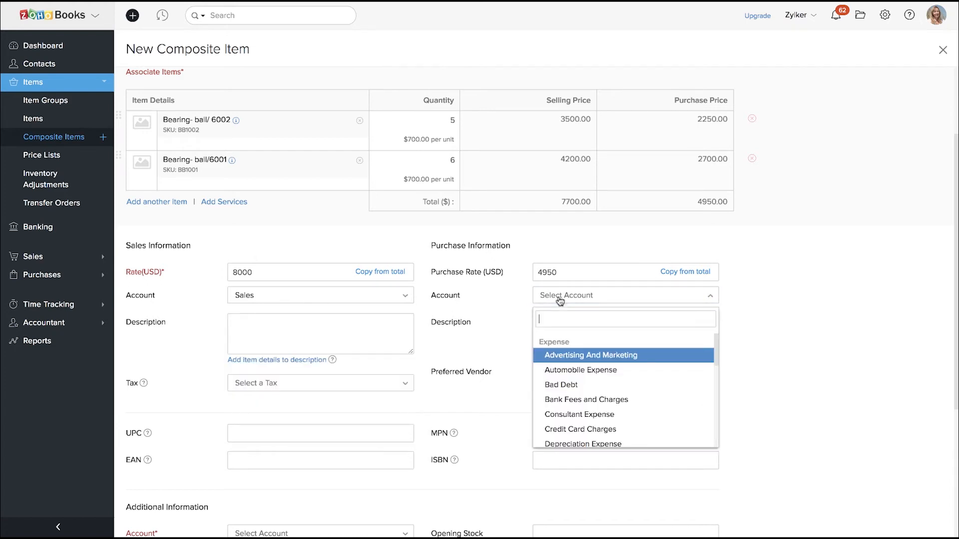
scroll(605, 427, down, 5)
click(601, 439)
- Set the inventory account to Finished Goods and the reorder point to 10, and save the composite item
scroll(820, 369, down, 4)
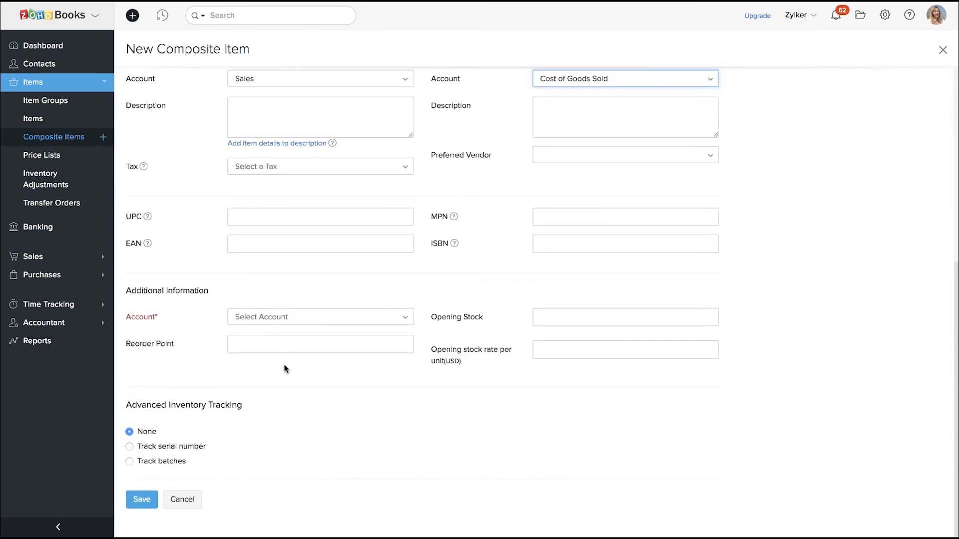
click(289, 344)
text(10)
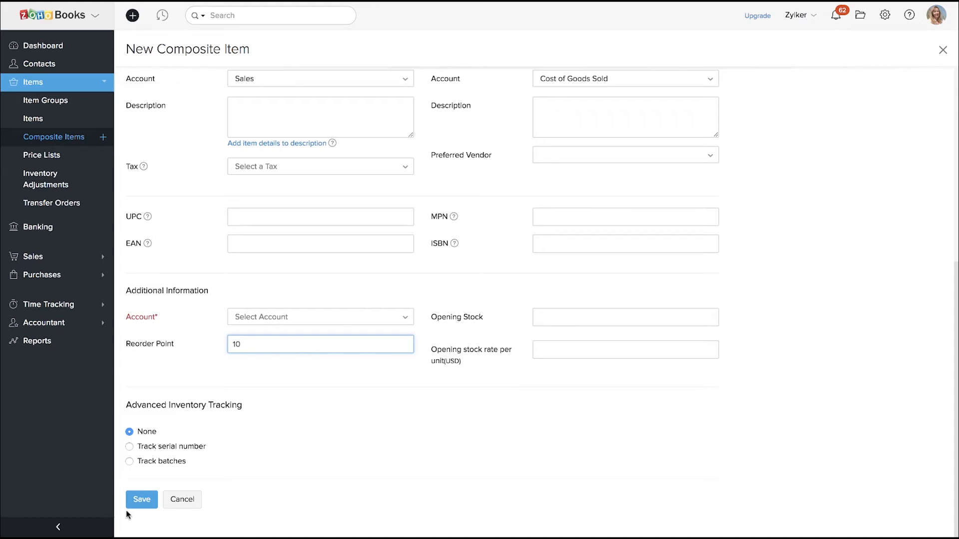
click(142, 499)
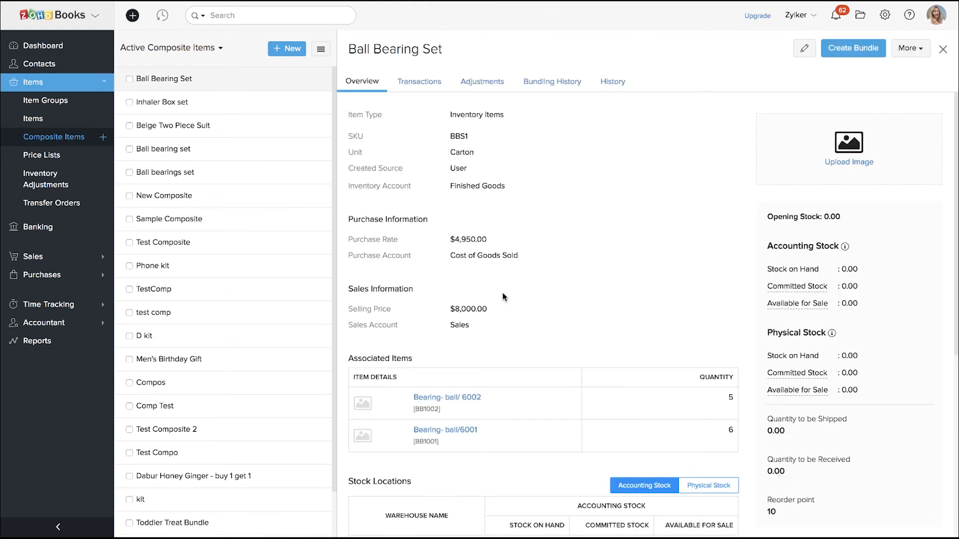
- Examine the Ball Bearing Set overview, including its warehouse stock locations, accounting stock on hand and associated items
scroll(502, 297, down, 5)
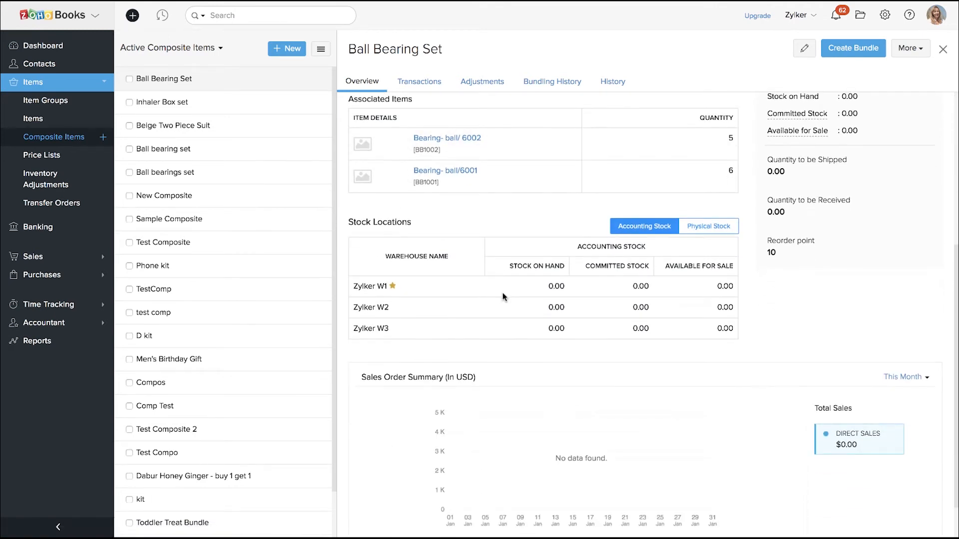
drag(353, 288, 388, 287)
scroll(573, 283, up, 2)
scroll(573, 283, up, 3)
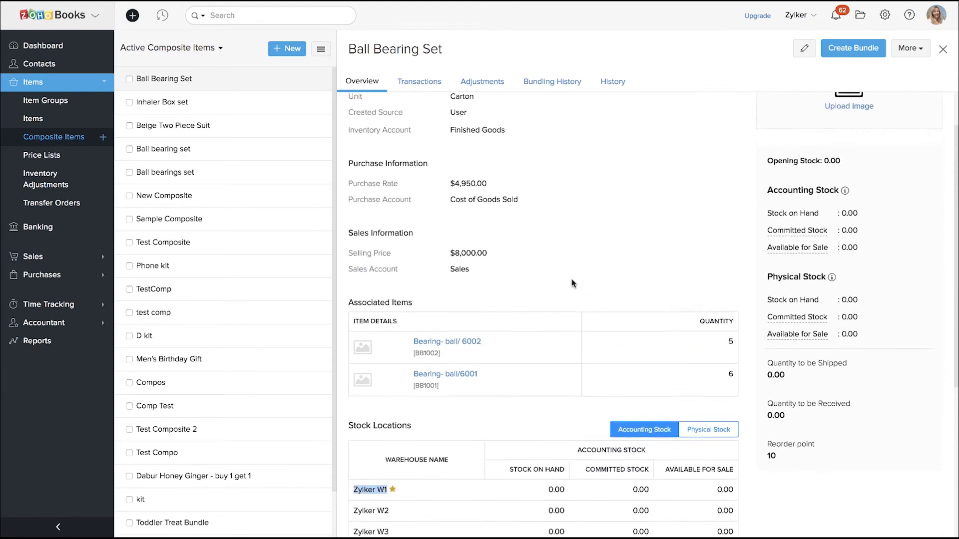
drag(767, 268, 884, 270)
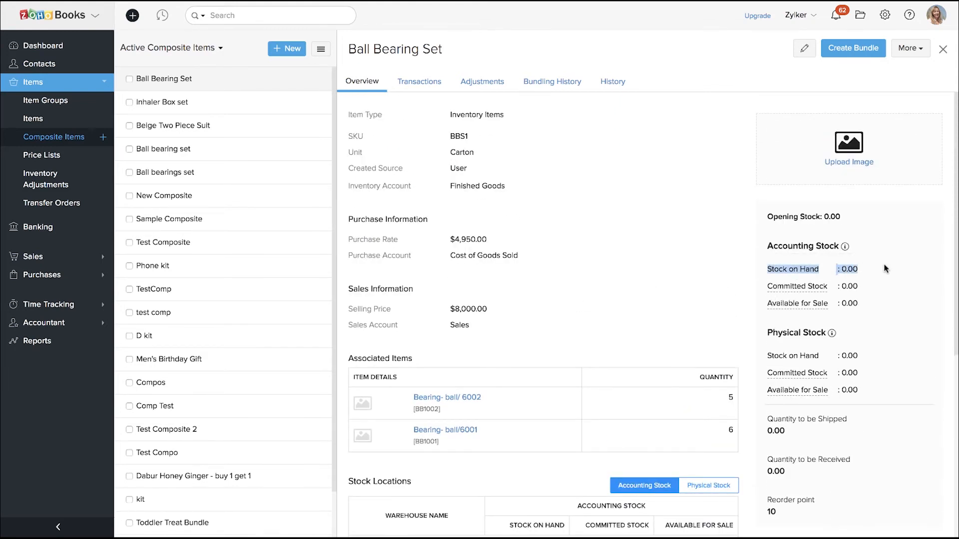
scroll(607, 325, down, 2)
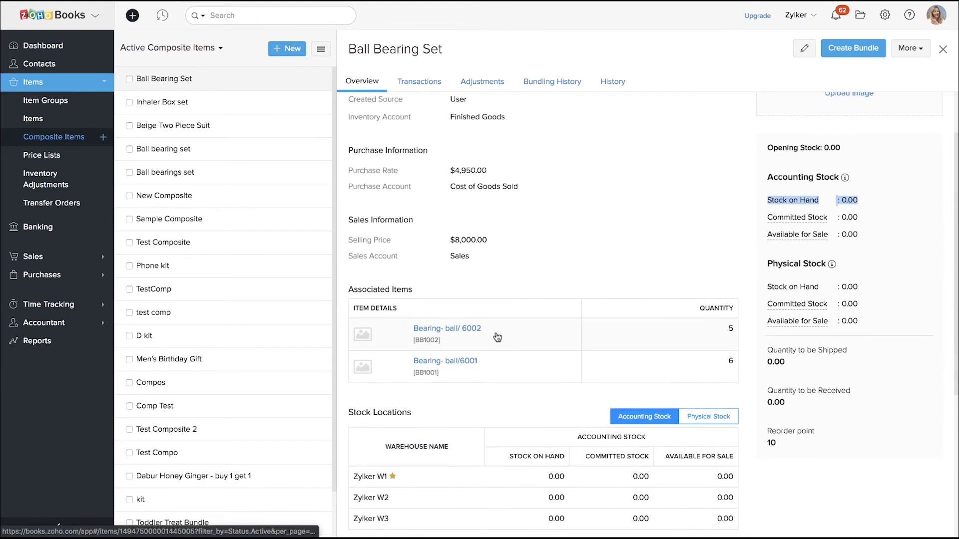
click(349, 287)
drag(349, 287, 414, 290)
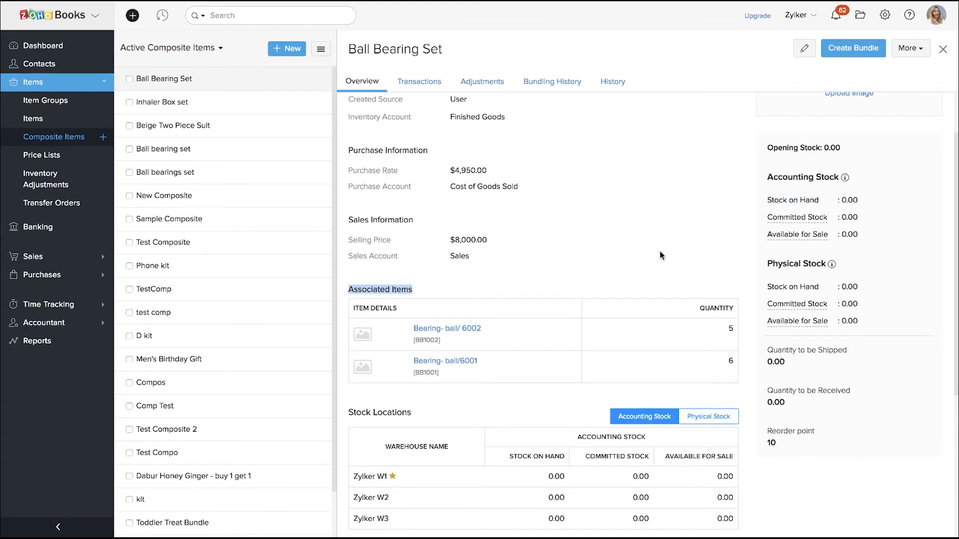
scroll(660, 252, up, 2)
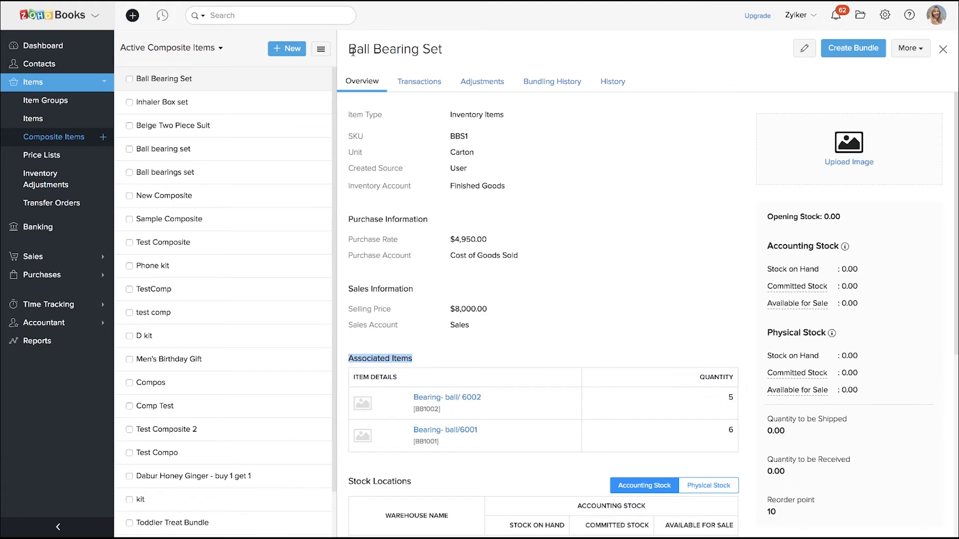
click(544, 263)
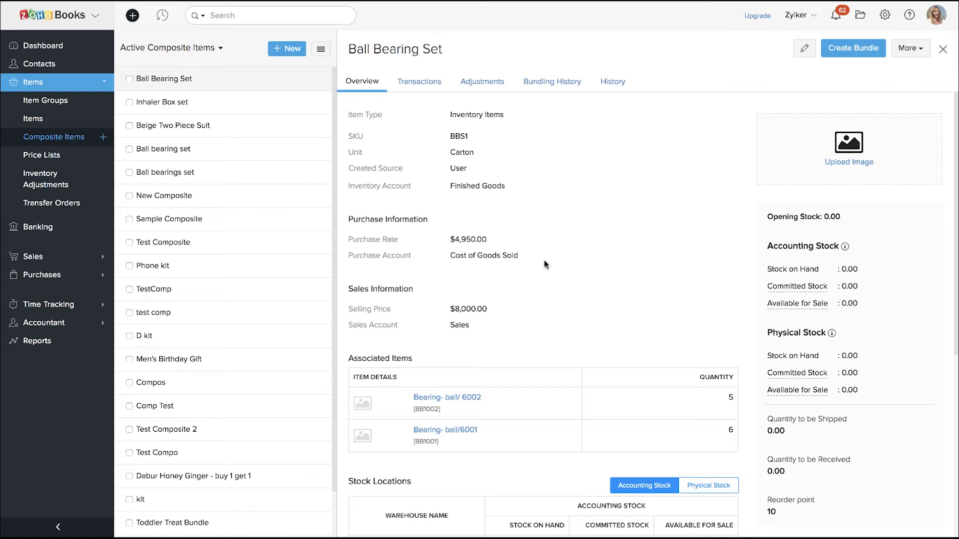
mouse_move(355, 51)
mouse_down()
mouse_move(445, 51)
mouse_move(357, 53)
mouse_up()
click(347, 52)
- Start a new bundle for the Ball Bearing Set and check the automatic bundling number settings without changing them
click(854, 50)
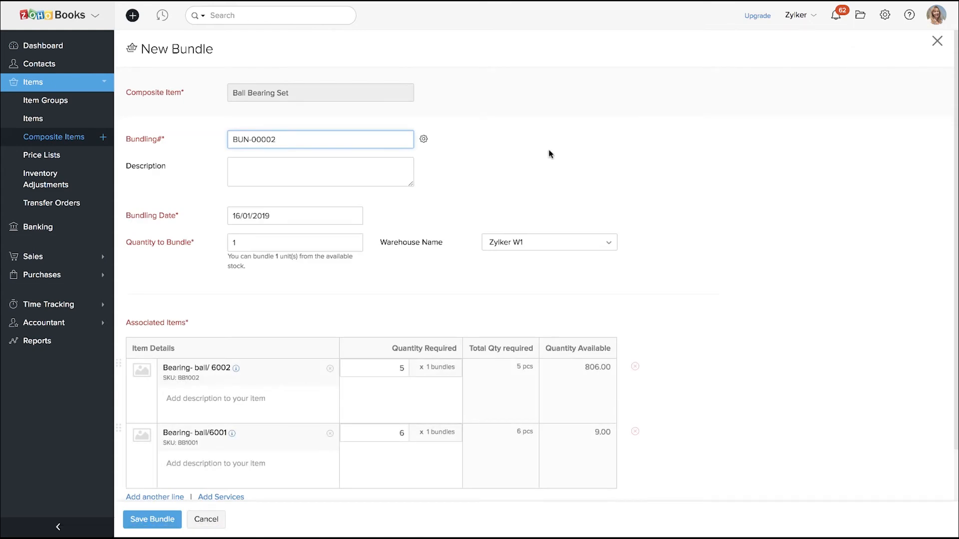
scroll(550, 154, down, 1)
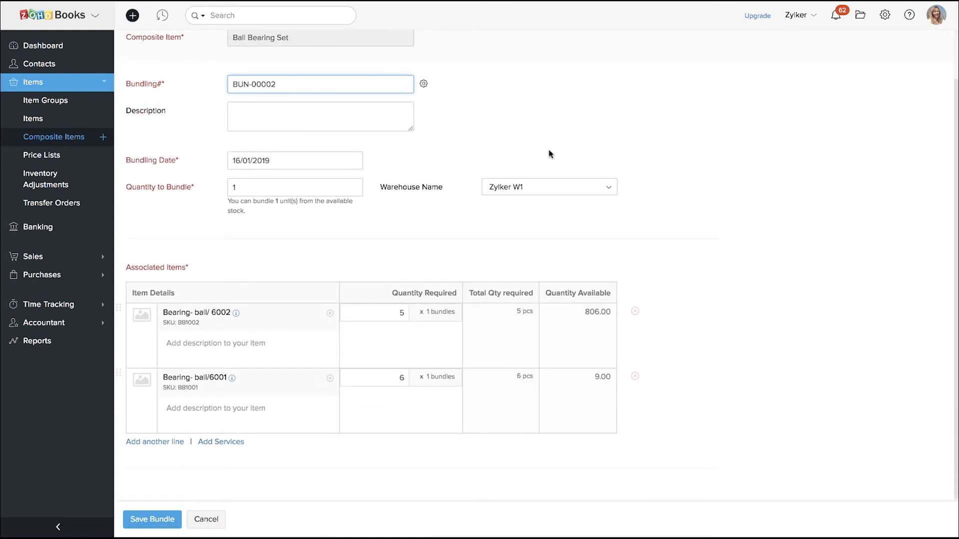
scroll(549, 154, up, 1)
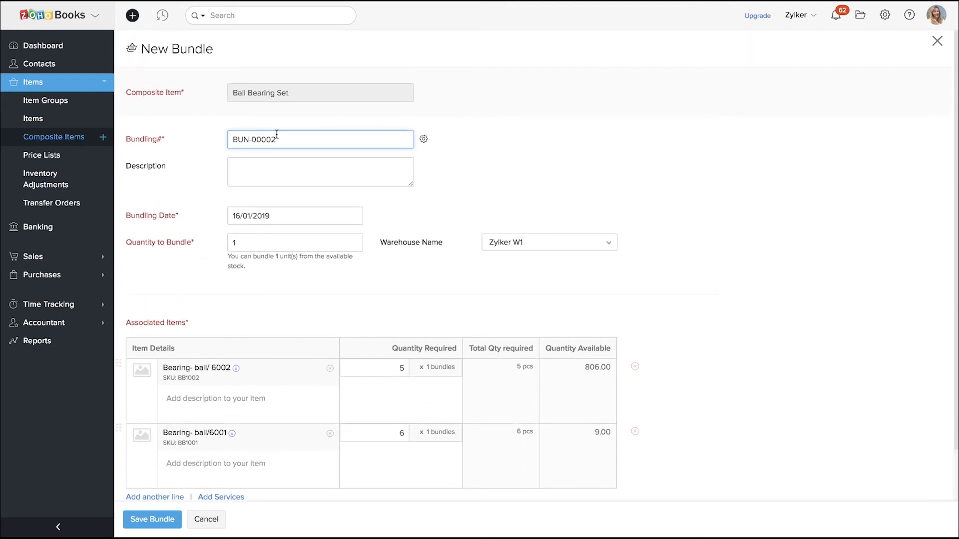
click(424, 141)
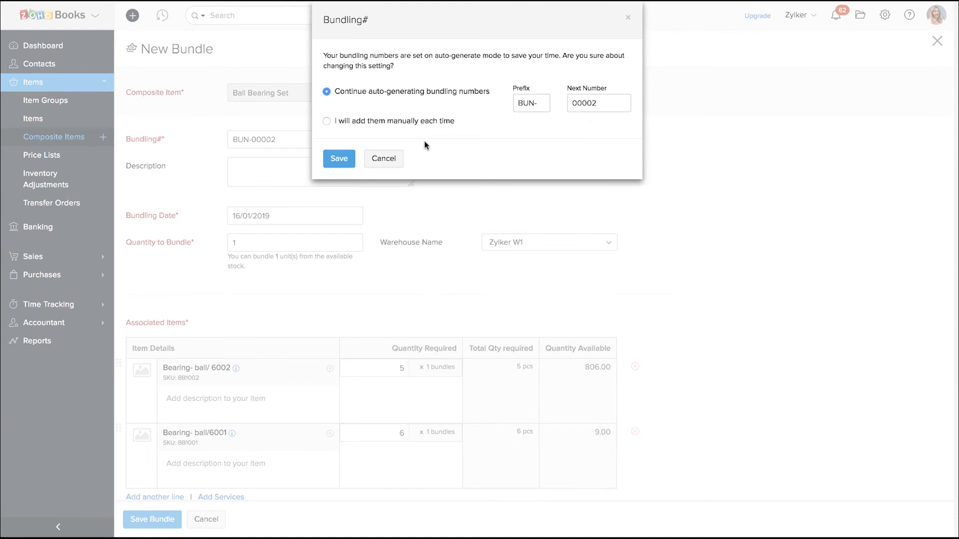
click(386, 161)
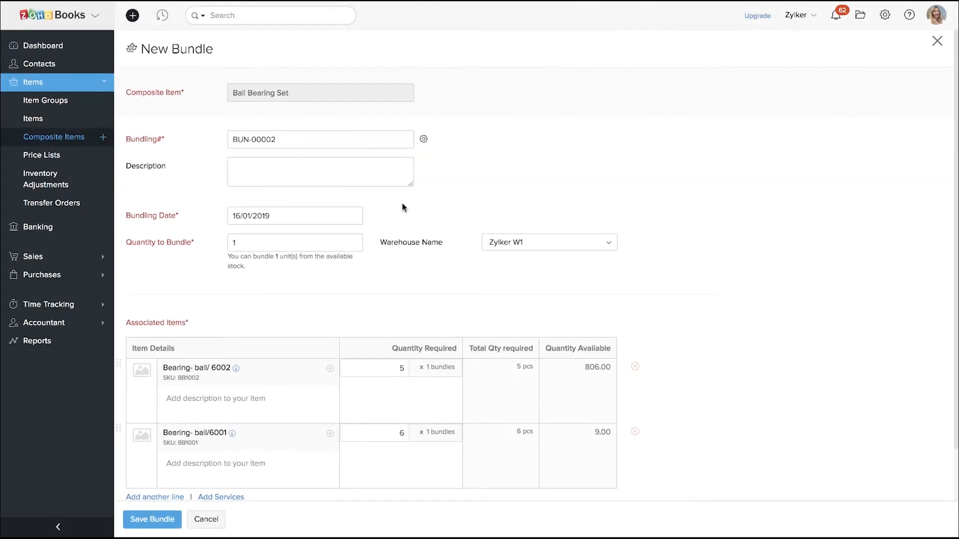
- Save the bundle with a quantity of 1 from warehouse Zylker W1 and review its bundling details and total
scroll(403, 202, down, 1)
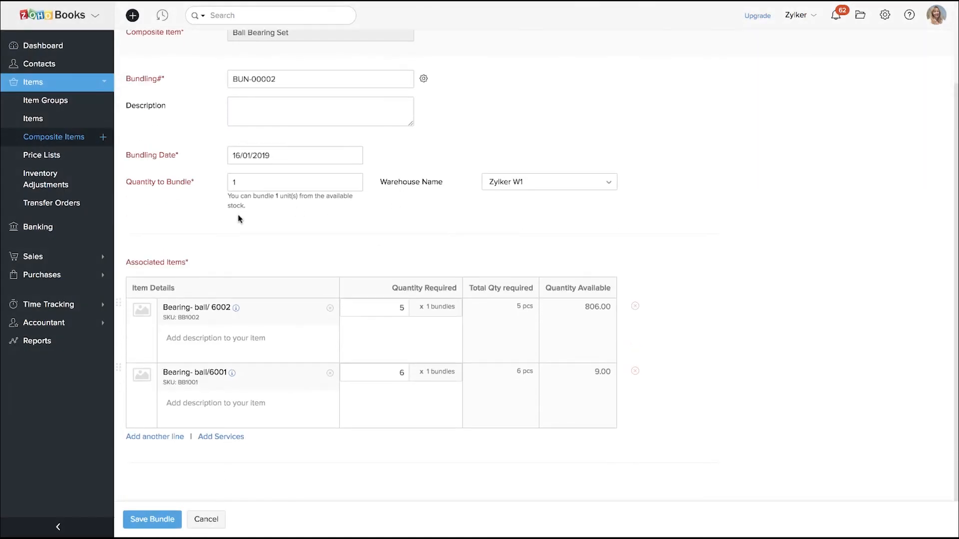
drag(238, 199, 248, 205)
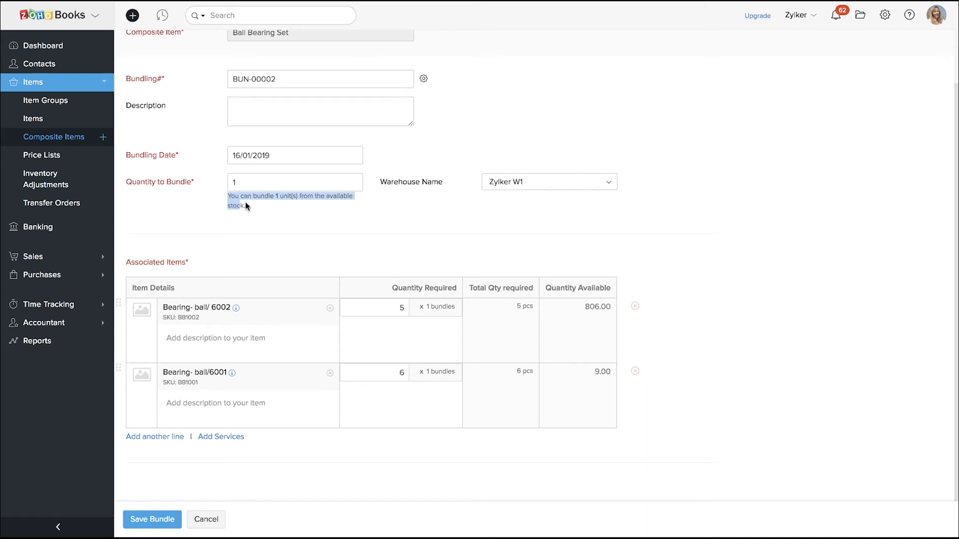
click(265, 213)
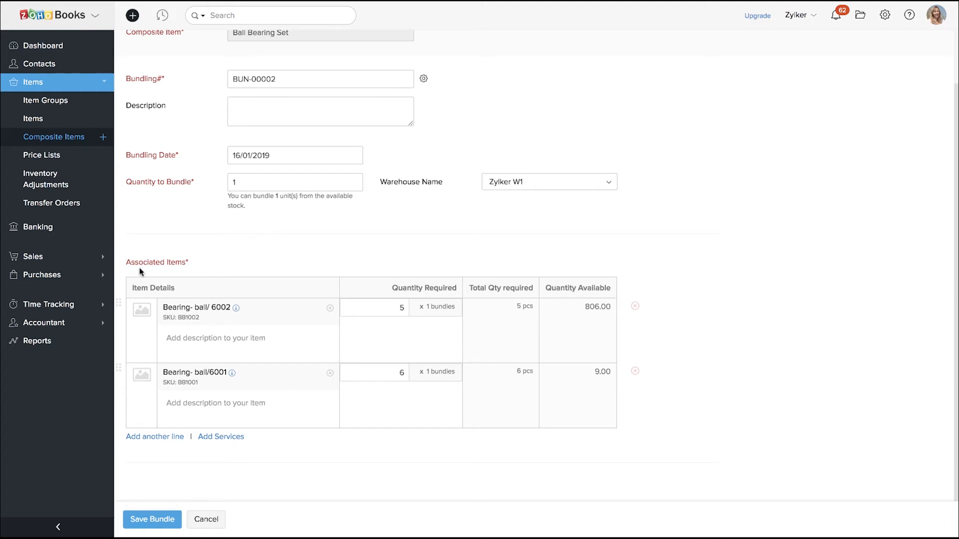
drag(125, 262, 183, 263)
scroll(269, 229, up, 2)
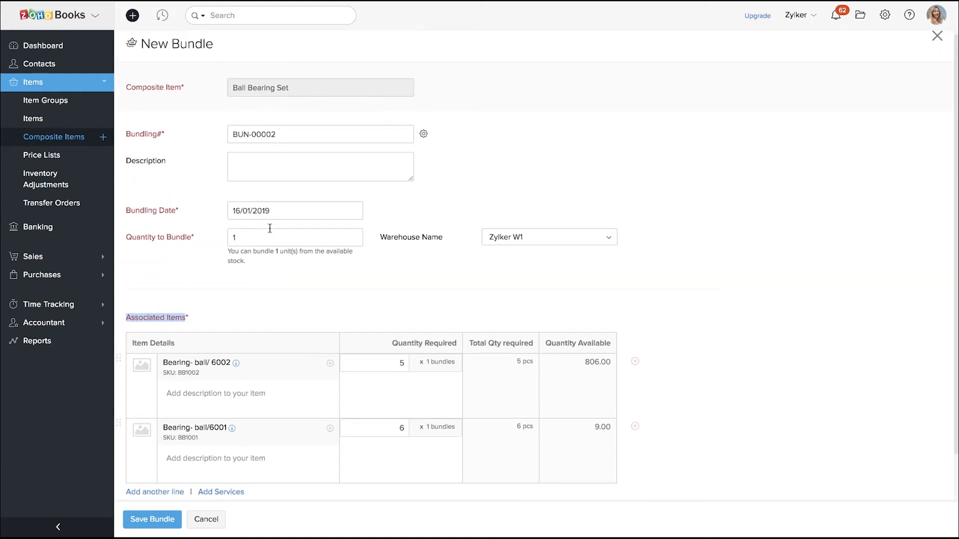
click(257, 279)
scroll(257, 279, down, 2)
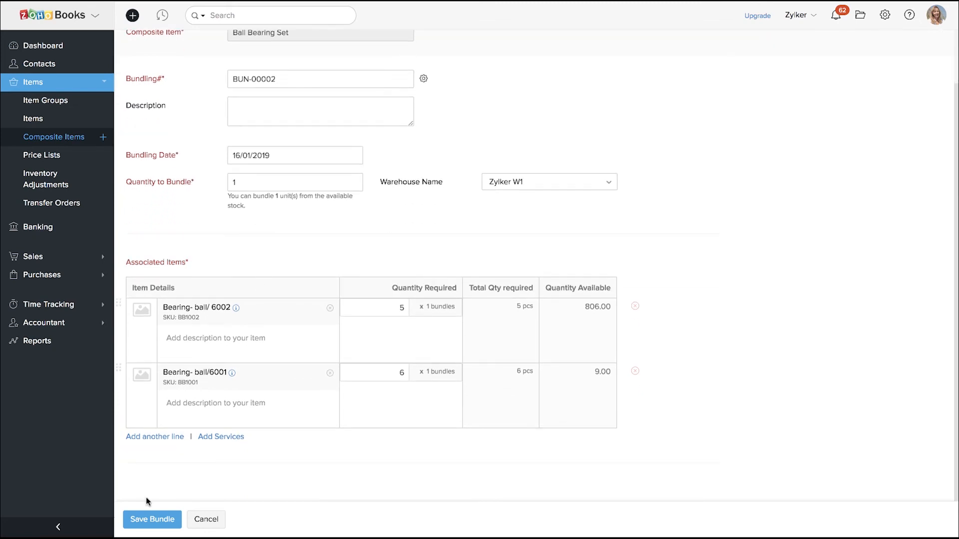
click(147, 522)
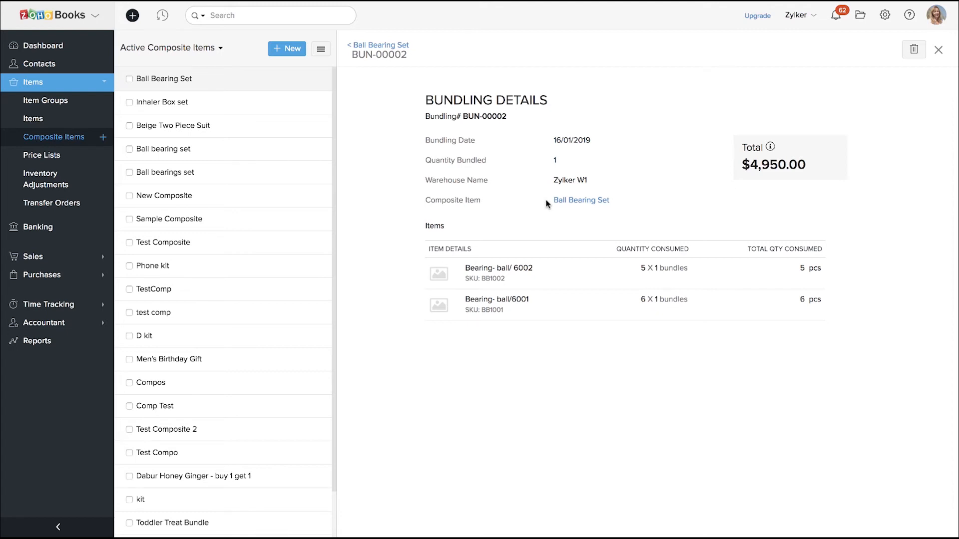
drag(558, 161, 549, 161)
click(550, 165)
drag(812, 170, 737, 166)
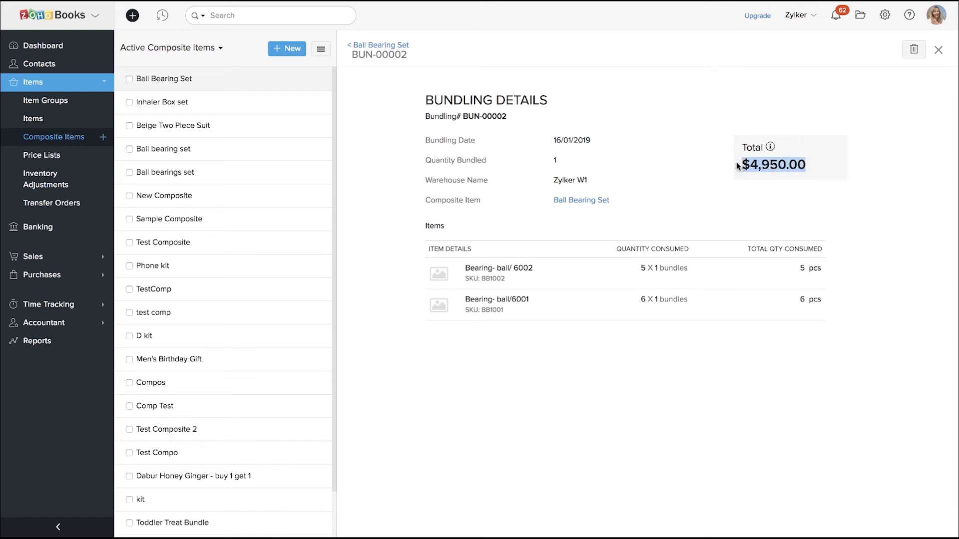
click(707, 185)
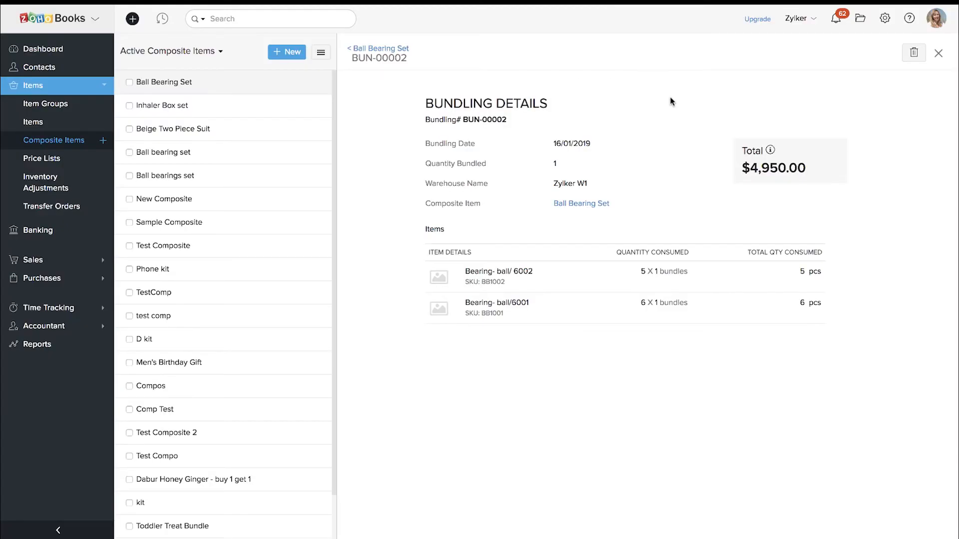
- Add a warehouse named Zylker W4 in the settings, filling in its address, city, country, state and zip code
click(884, 19)
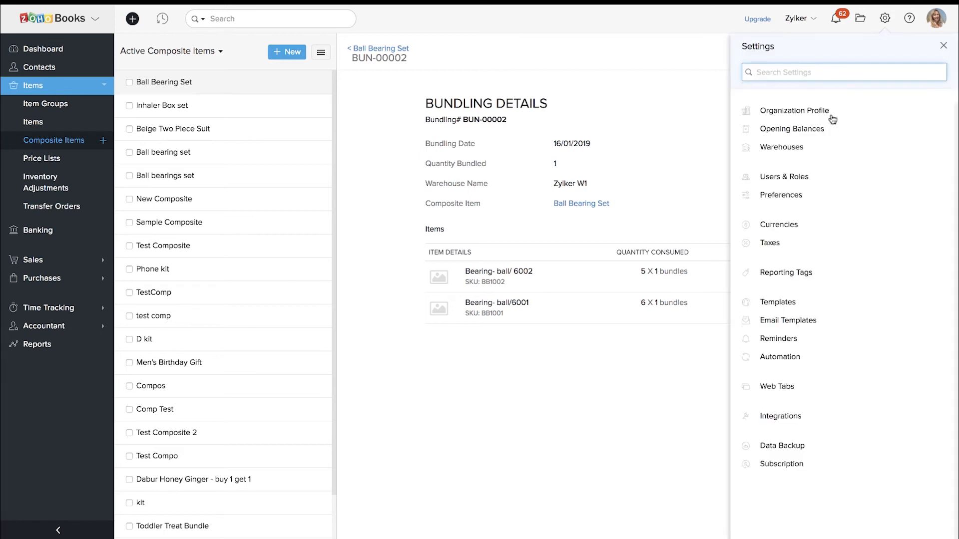
click(811, 148)
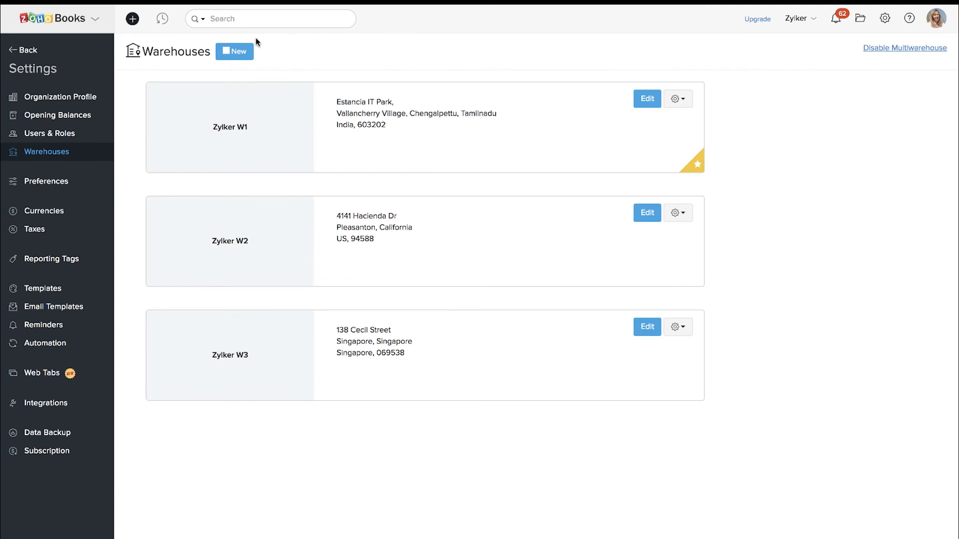
click(241, 54)
click(408, 55)
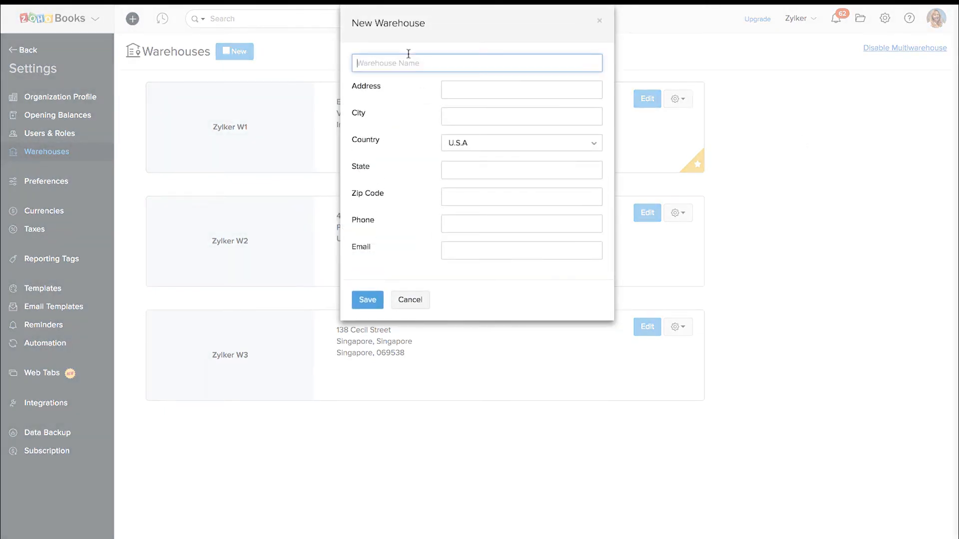
text(Zylker W4)
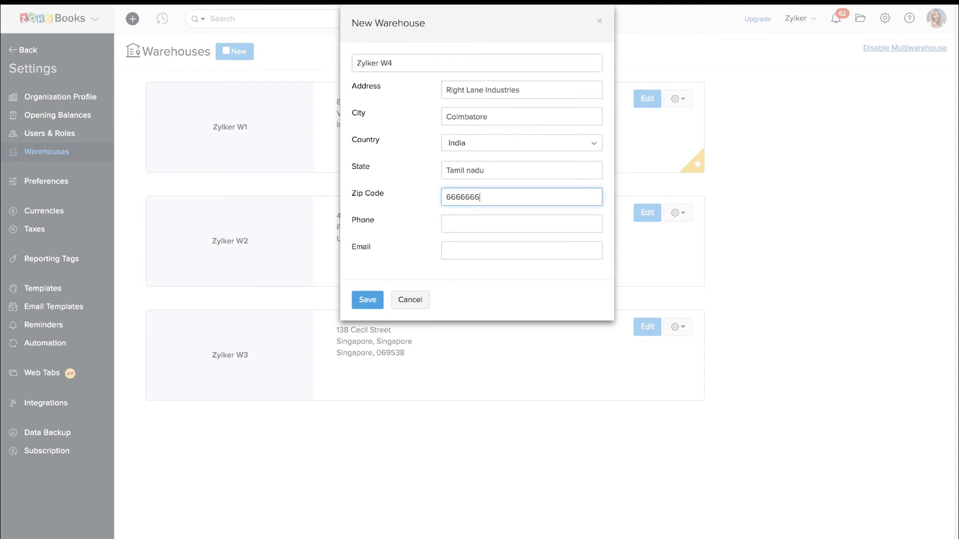
click(365, 302)
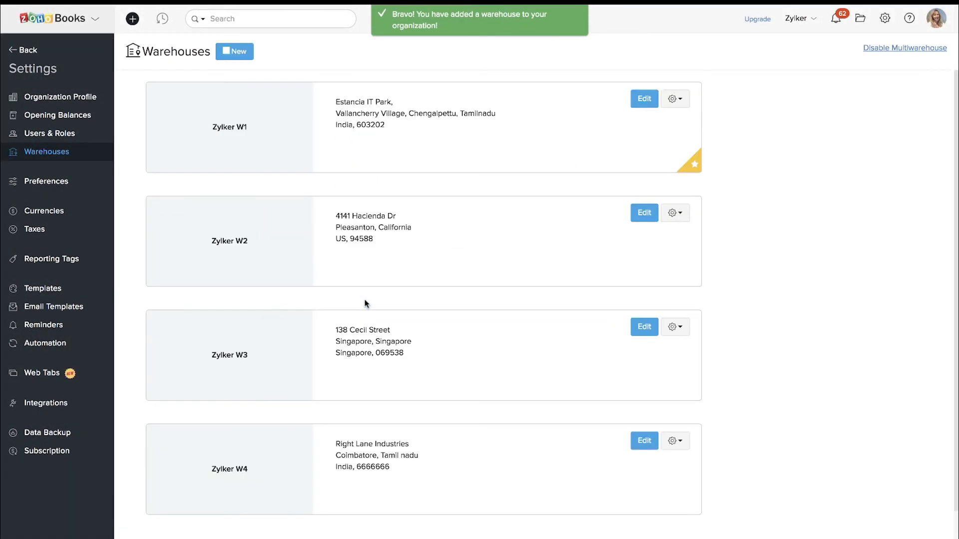
- Review the list of warehouses and the additional actions available for Zylker W1
scroll(240, 276, down, 1)
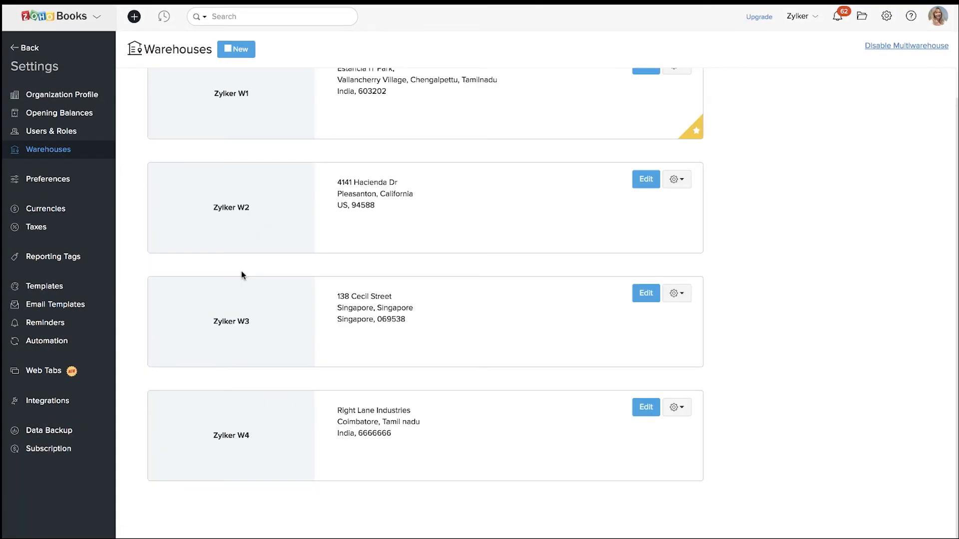
scroll(241, 272, up, 1)
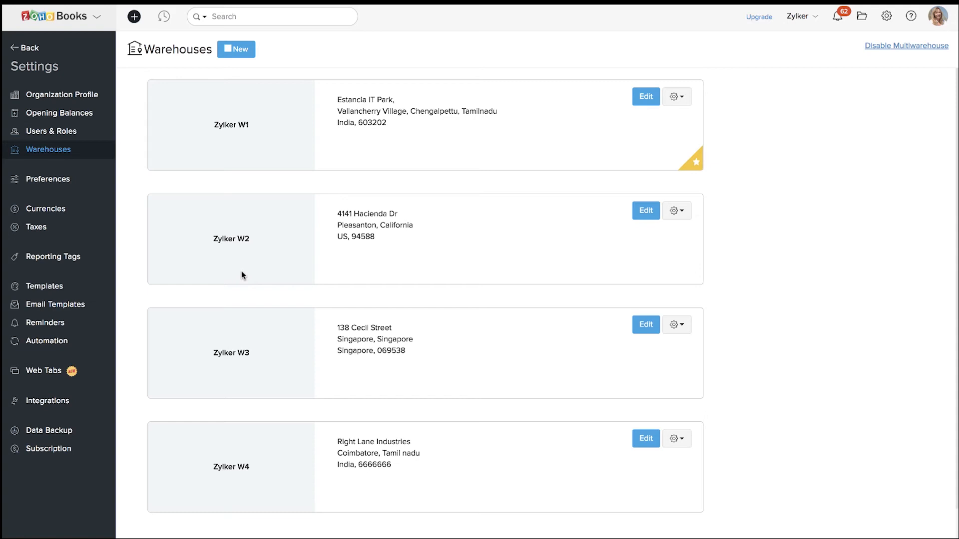
click(683, 102)
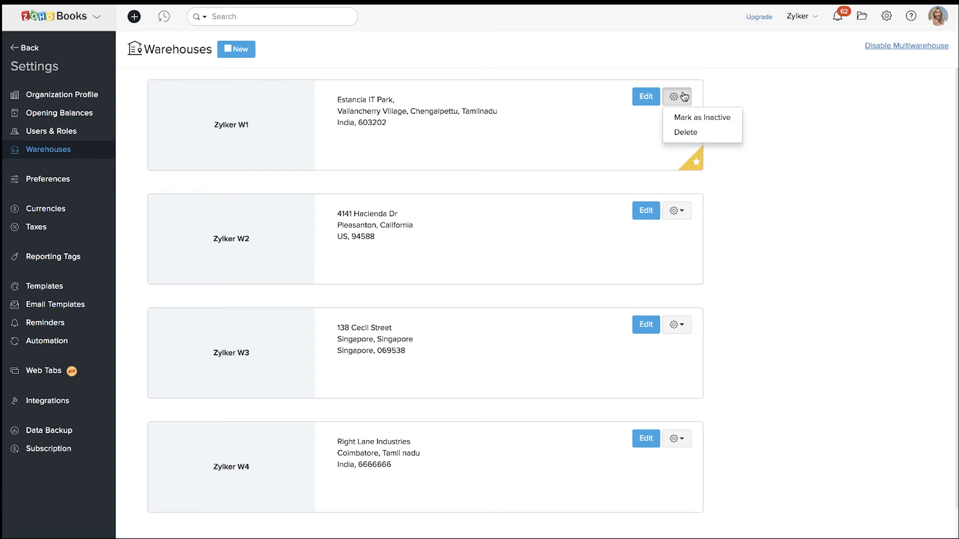
click(821, 213)
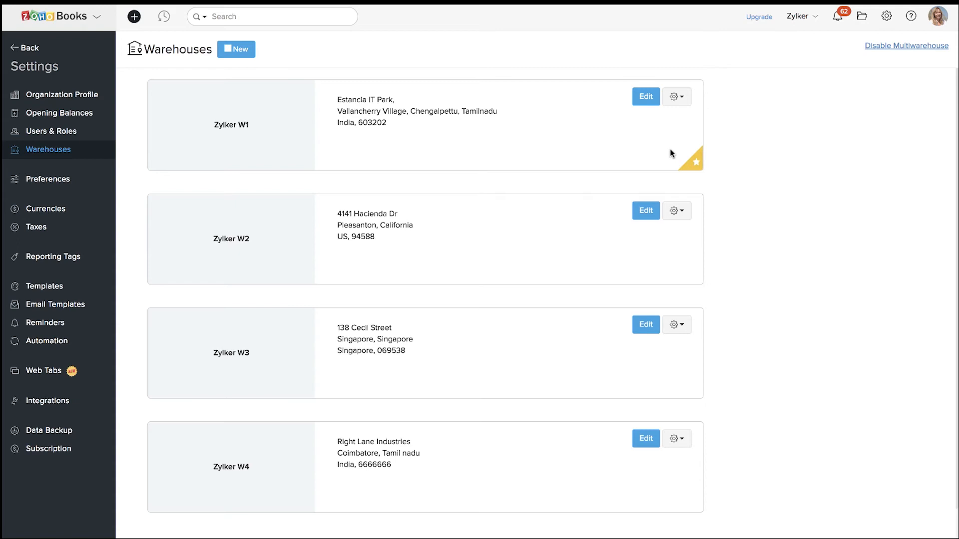
drag(213, 125, 247, 128)
scroll(238, 199, down, 1)
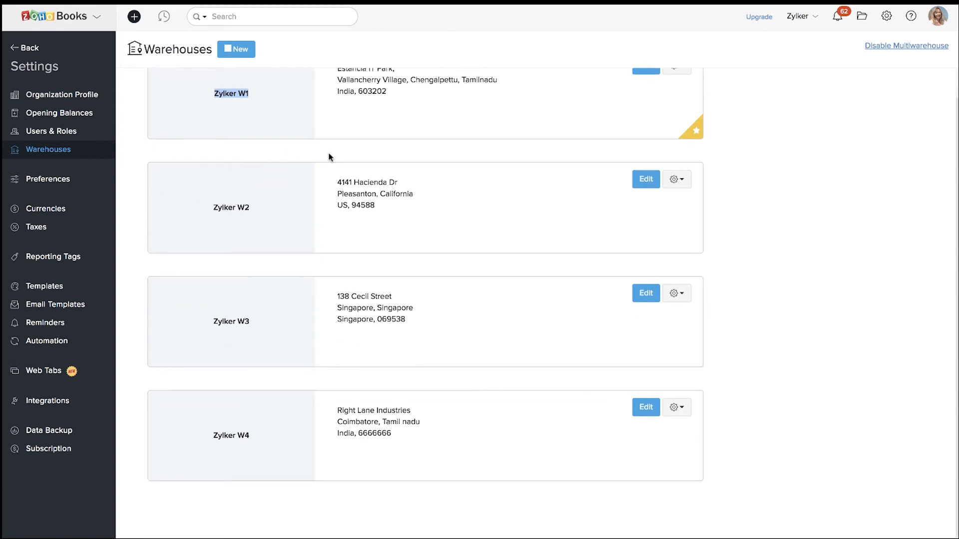
click(300, 264)
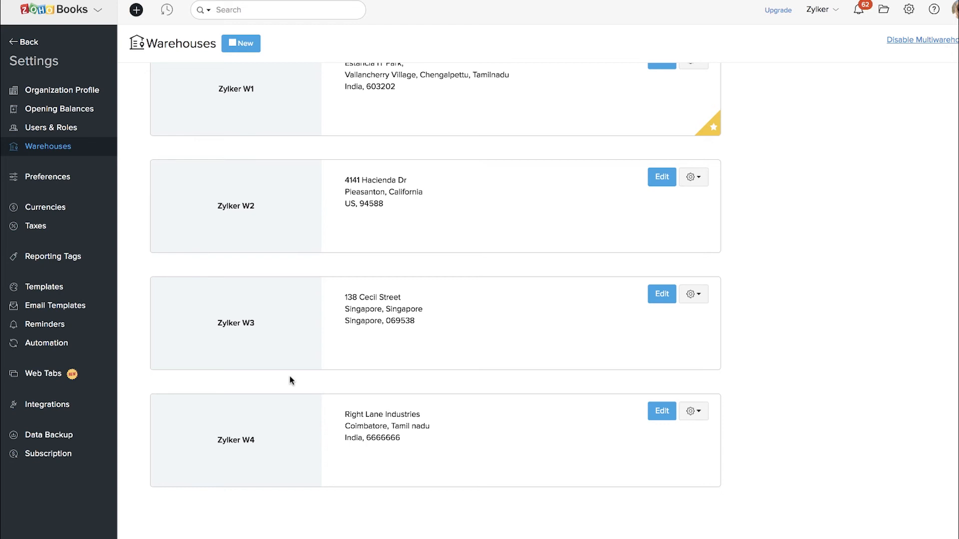
- Start a new transfer order, enter its transfer order number, and set Zylker W2 as source and Zylker W4 as destination warehouse
click(28, 42)
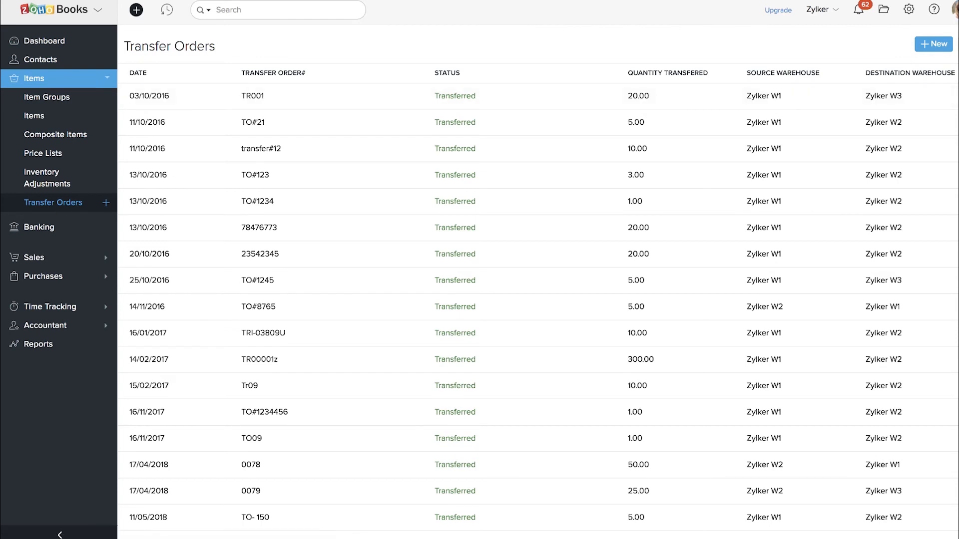
click(921, 49)
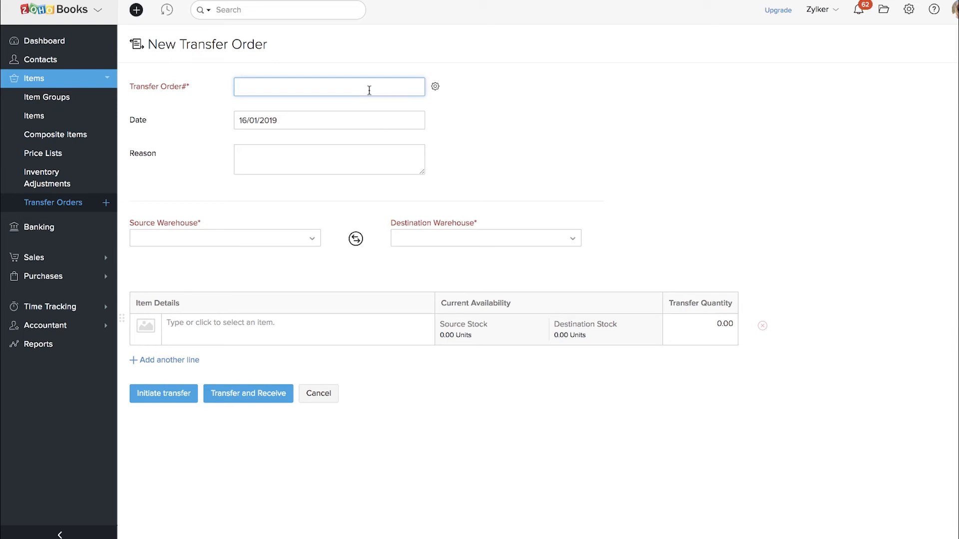
text(1234)
click(212, 245)
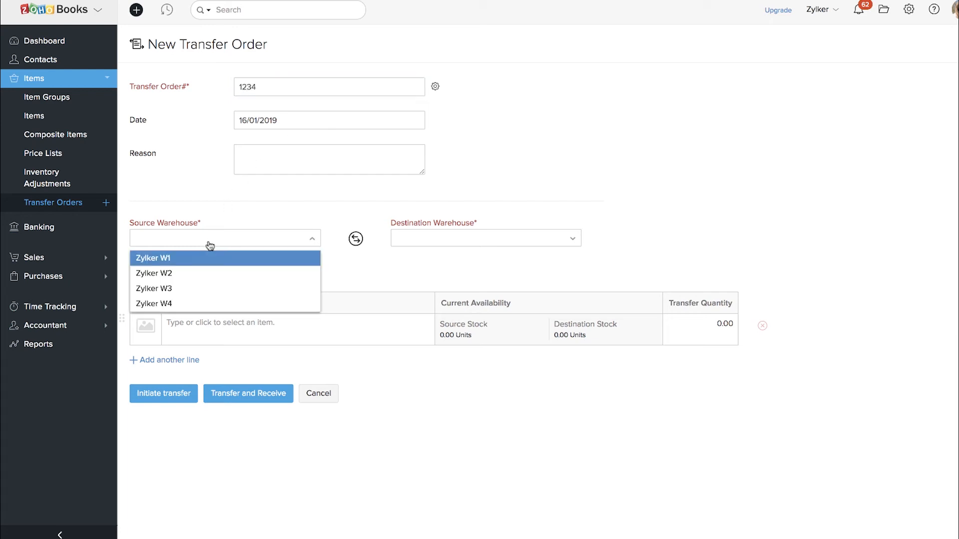
click(193, 273)
click(407, 240)
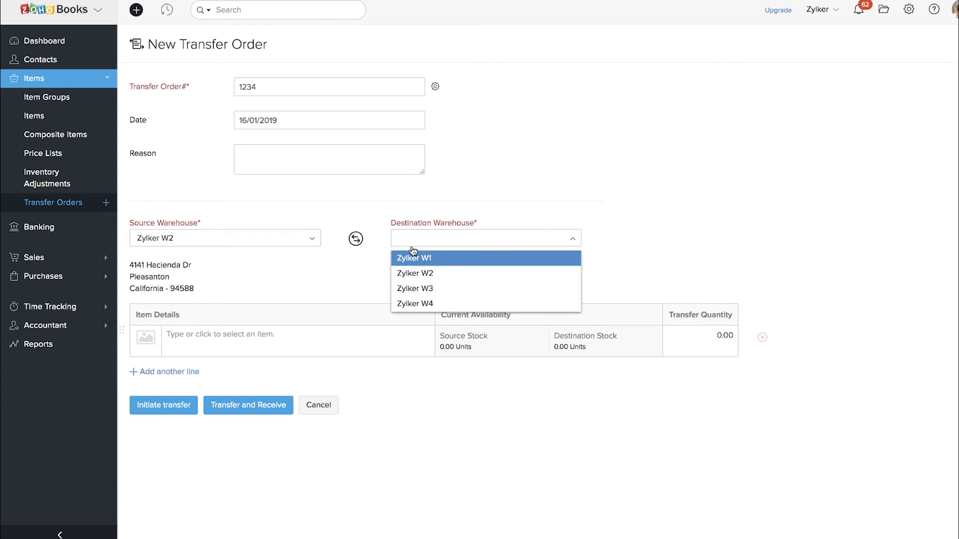
click(407, 302)
- Add the Avaya Phone to the transfer order with a transfer quantity of 1
click(355, 344)
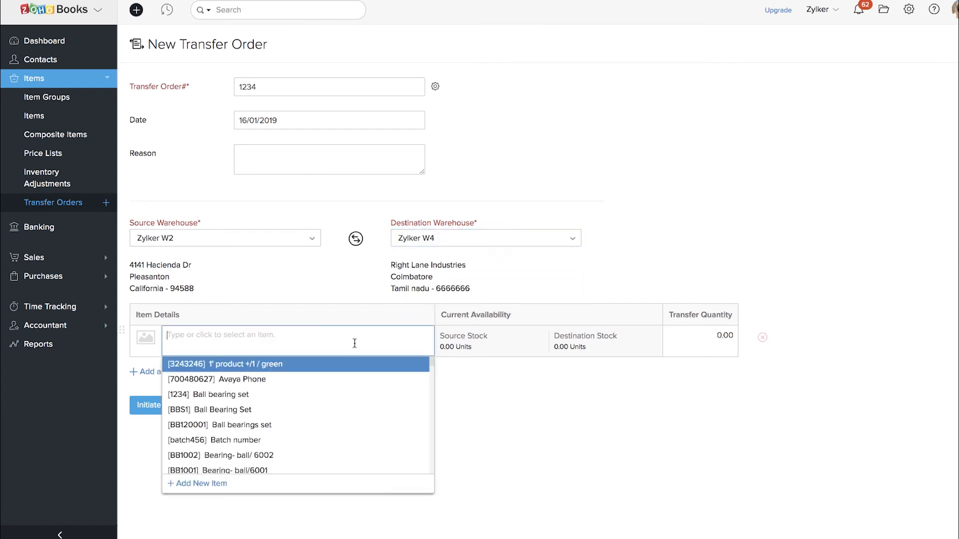
click(299, 383)
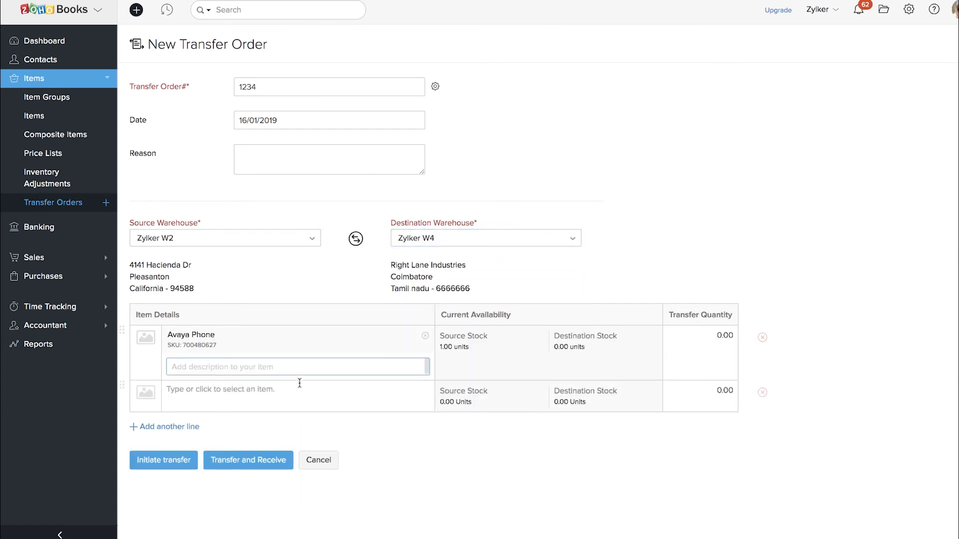
click(438, 349)
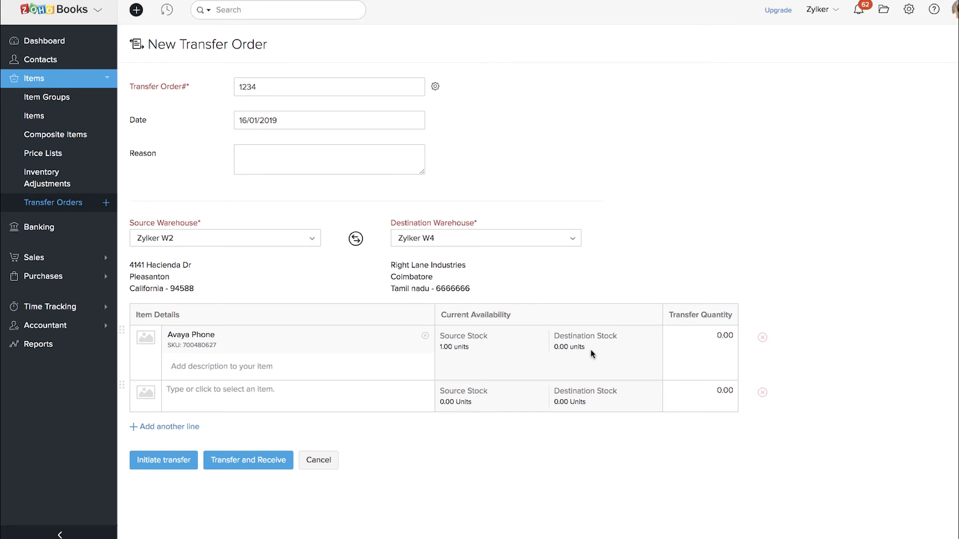
click(720, 336)
key(BackSpace)
text(1)
click(785, 327)
- Initiate the transfer and mark it as received with the receive date 16/01/2019
click(185, 458)
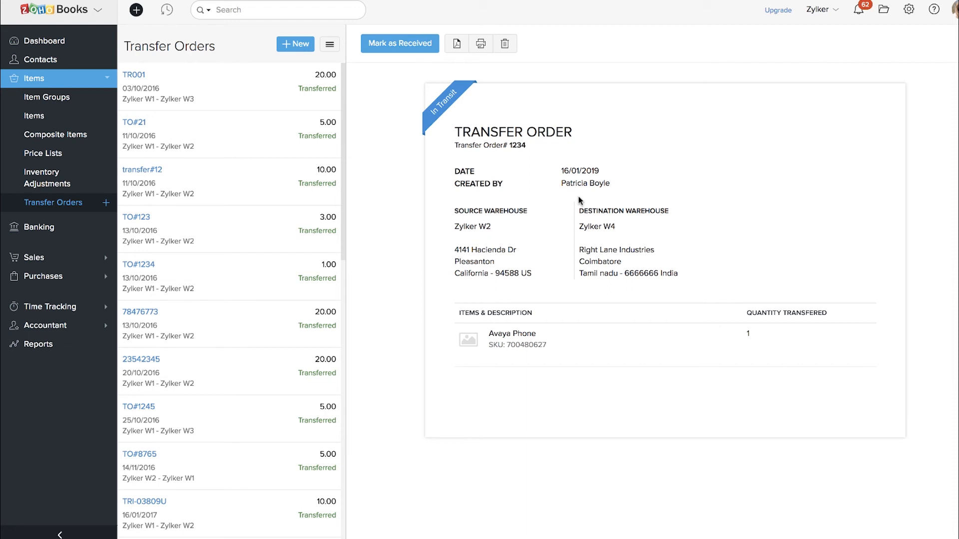
click(389, 46)
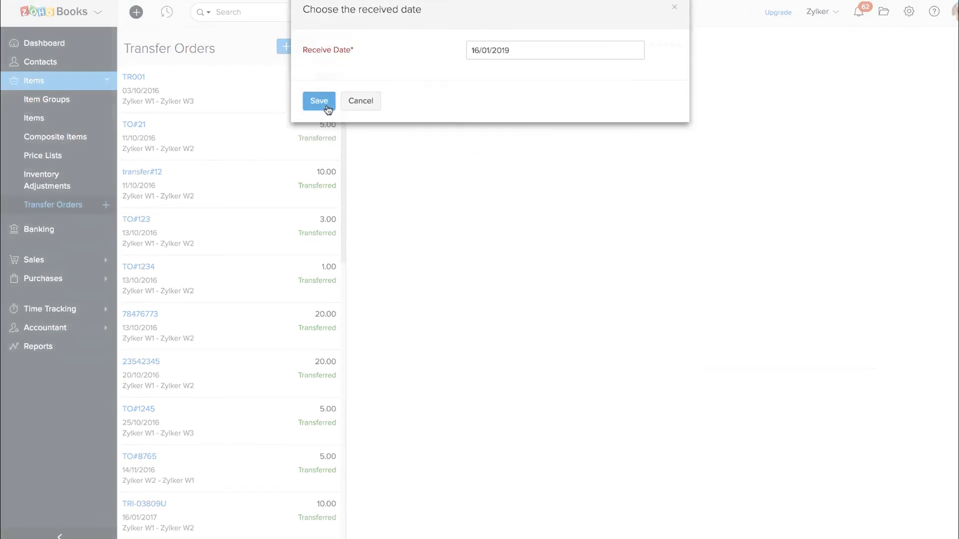
click(319, 101)
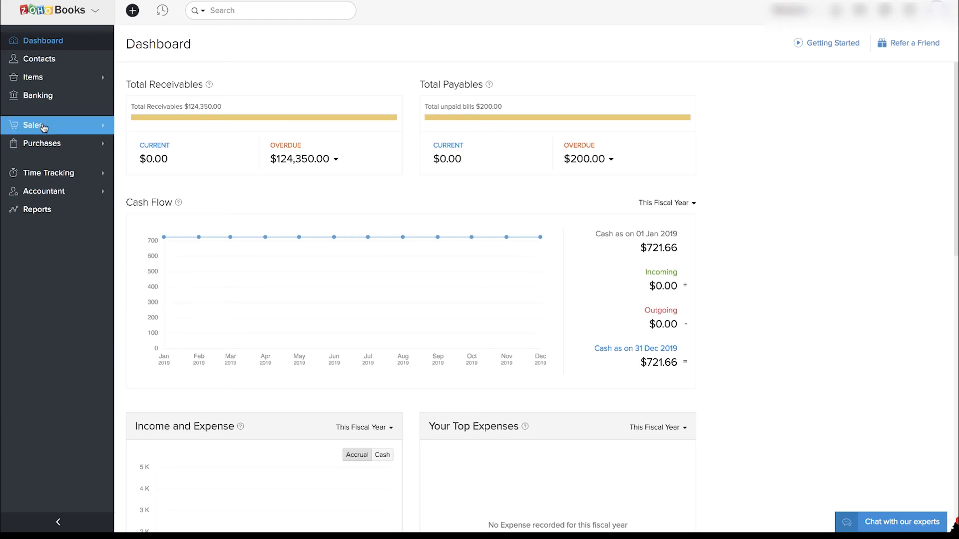
- Start a new sales order and select the first listed customer
click(43, 126)
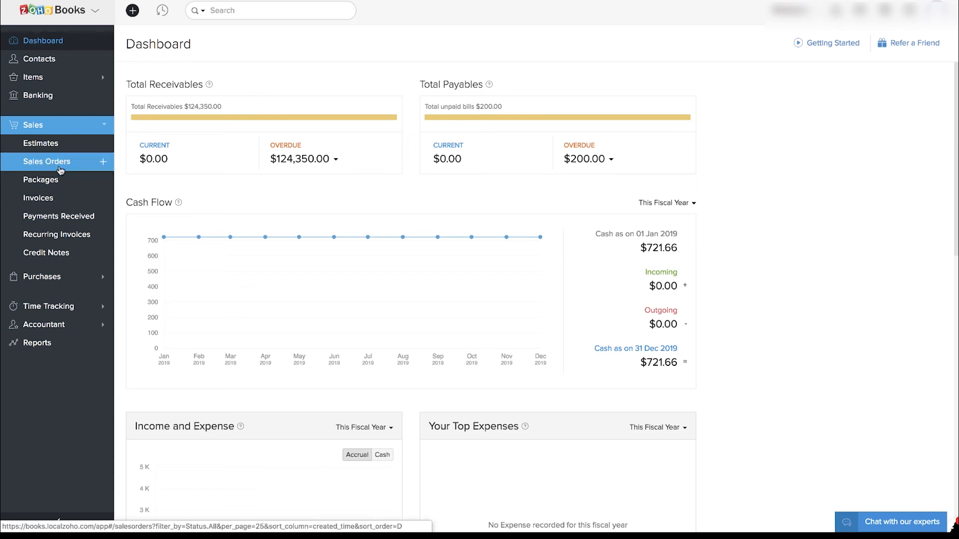
click(60, 170)
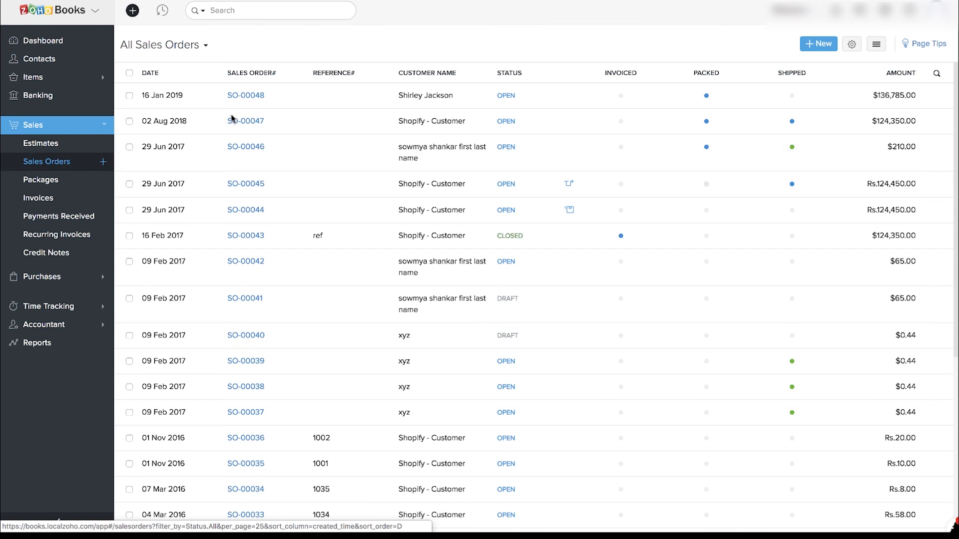
click(820, 48)
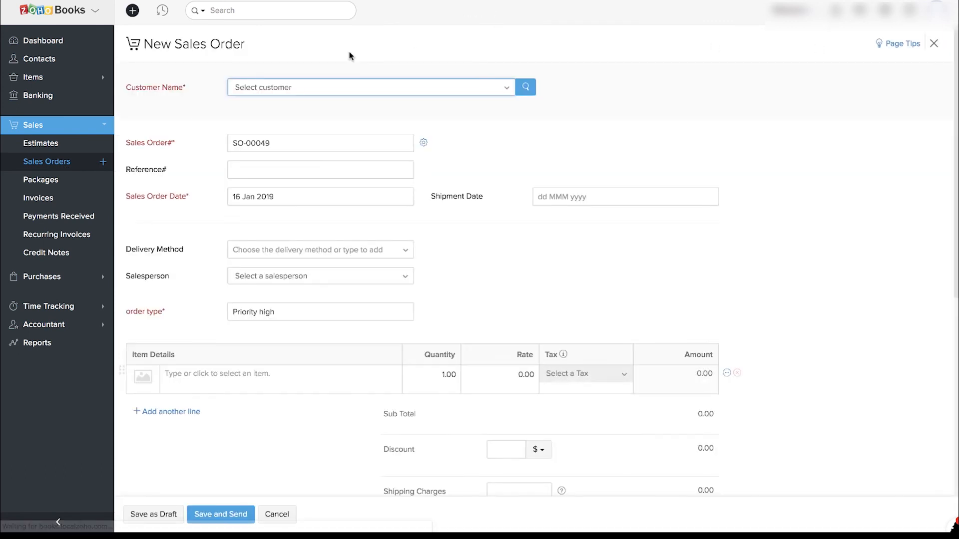
click(327, 88)
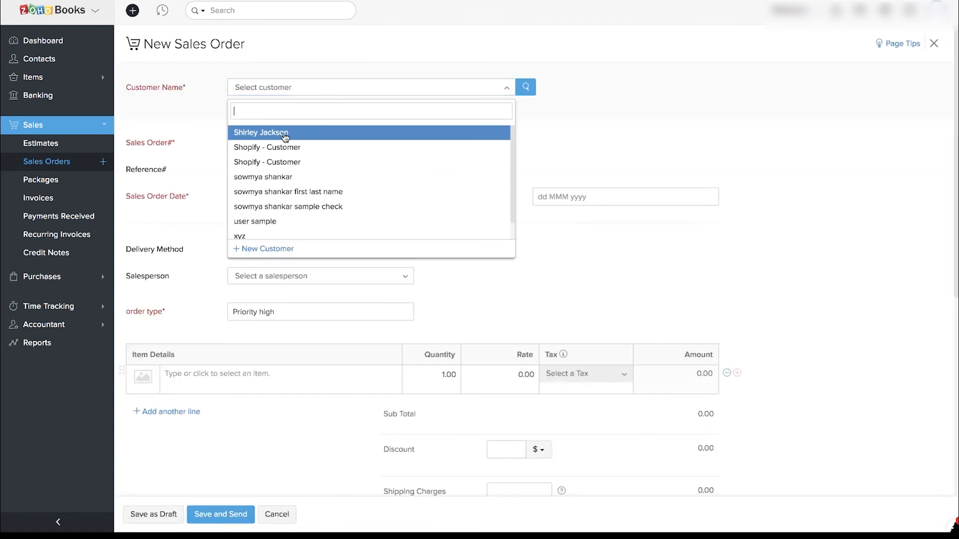
click(285, 133)
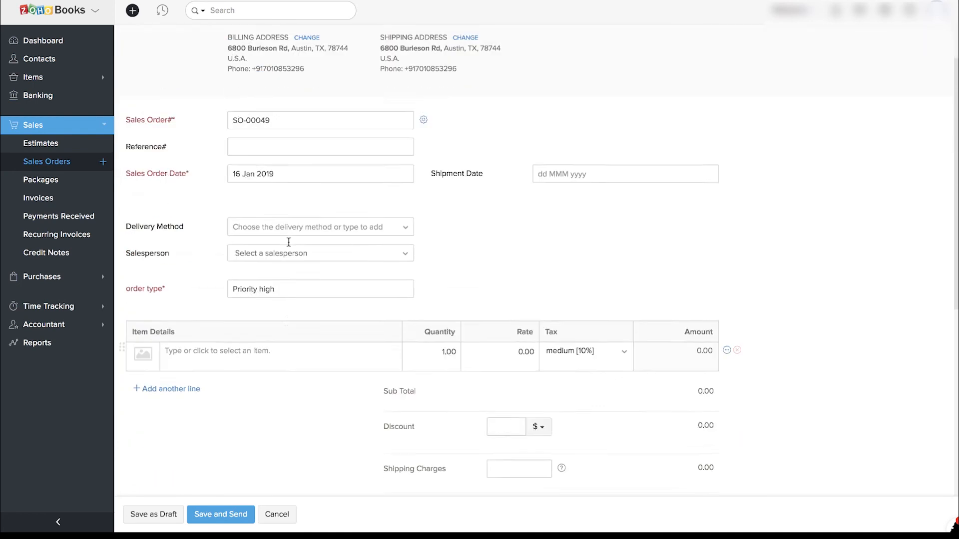
- Add one Apple iPhone 6 - Unlocked (Gold), 16GB to the sales order and check its stock on hand
scroll(287, 242, down, 3)
click(268, 265)
scroll(276, 342, down, 5)
scroll(276, 348, up, 5)
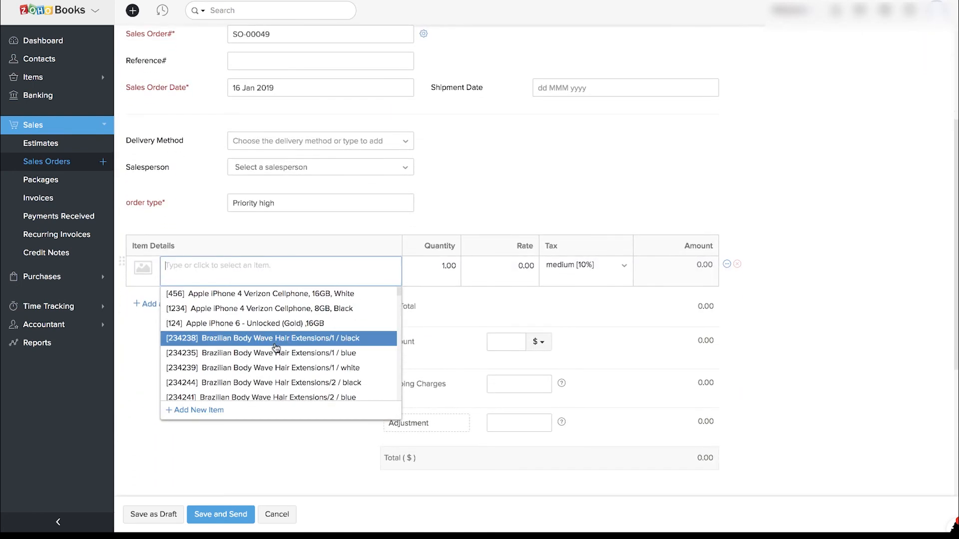
click(283, 339)
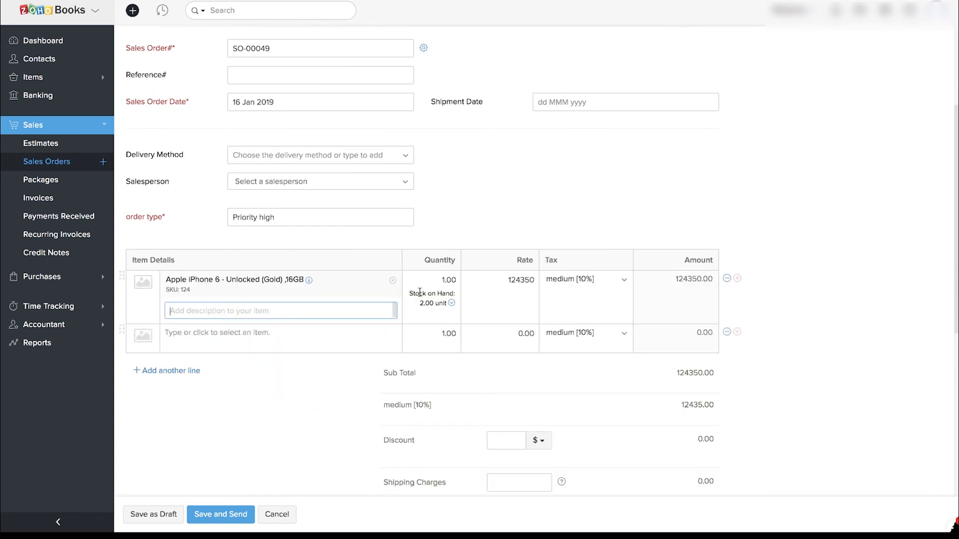
drag(411, 296, 425, 301)
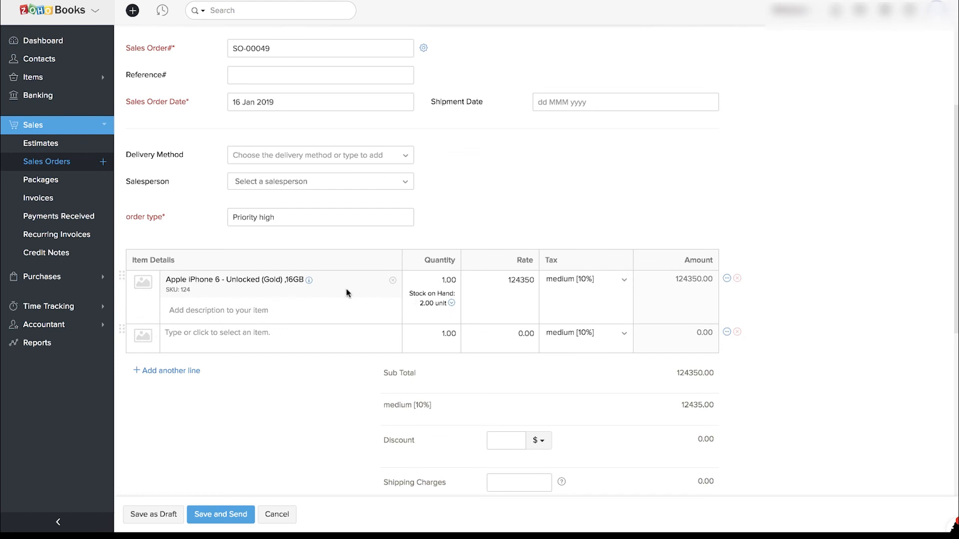
- Save the sales order as a draft and convert it to open
scroll(348, 293, down, 7)
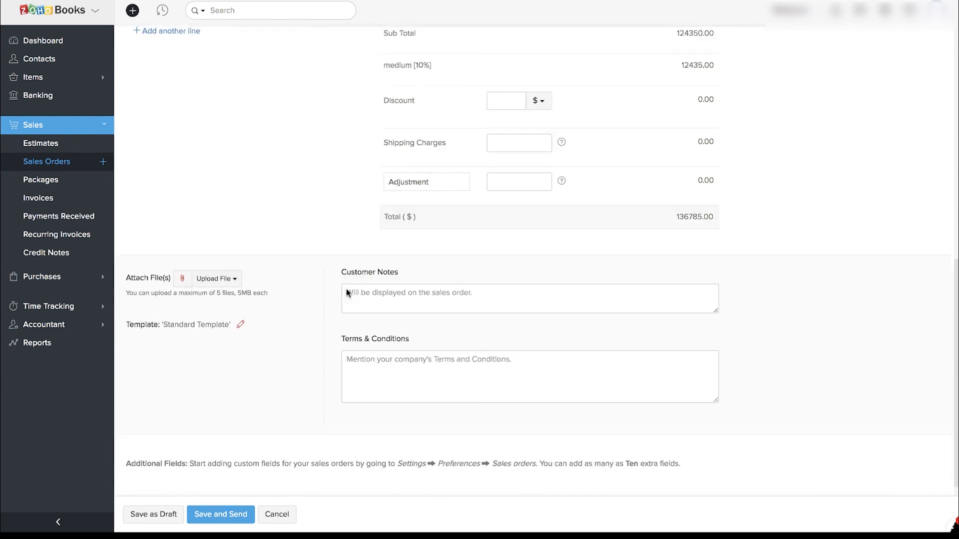
scroll(347, 289, up, 7)
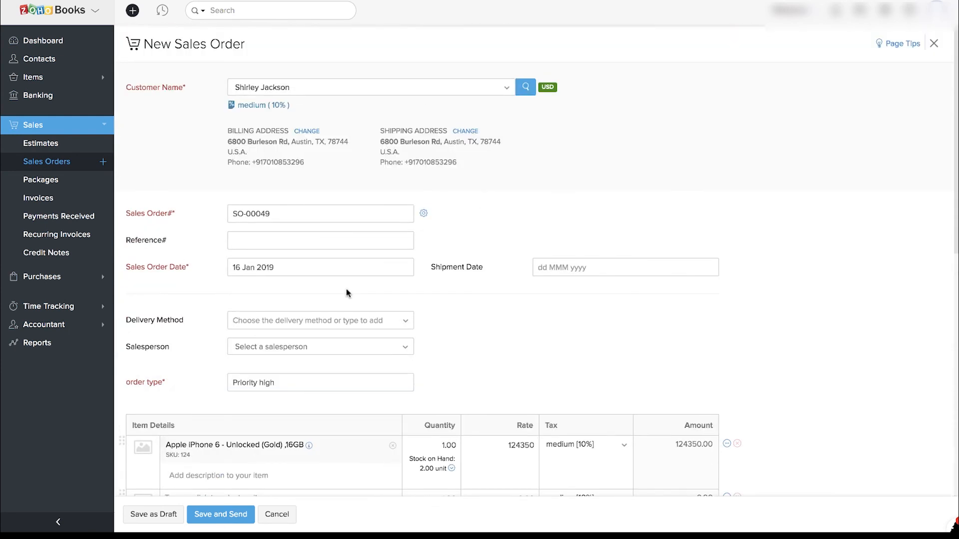
scroll(348, 293, down, 7)
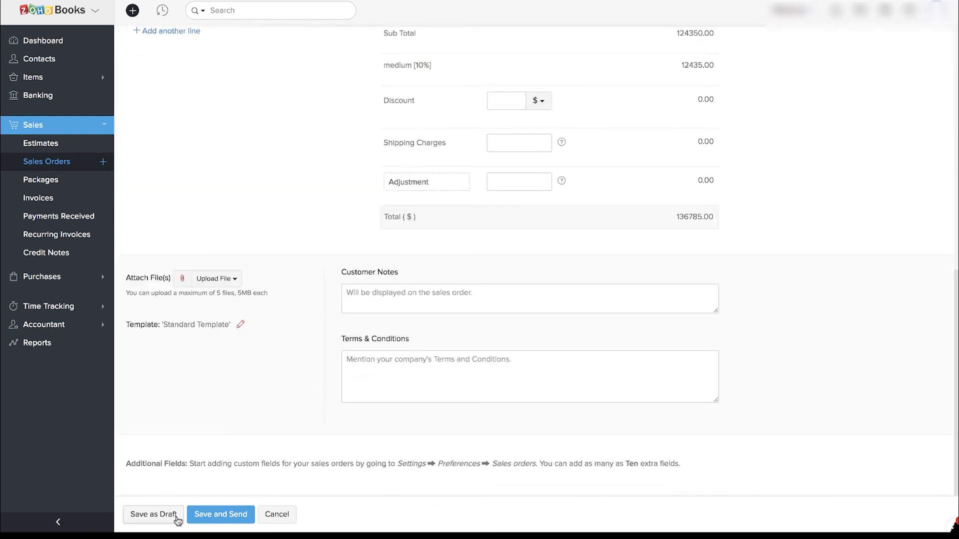
click(177, 519)
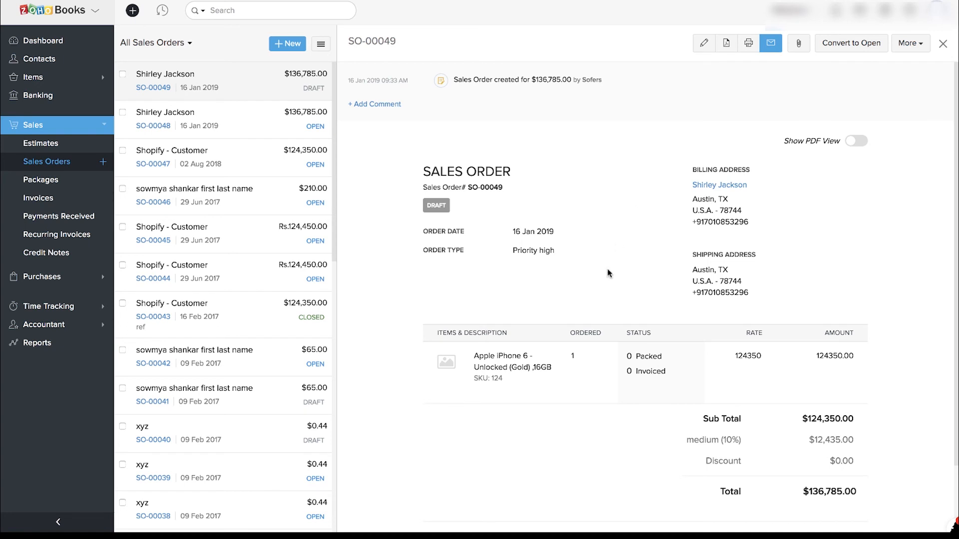
scroll(608, 273, down, 2)
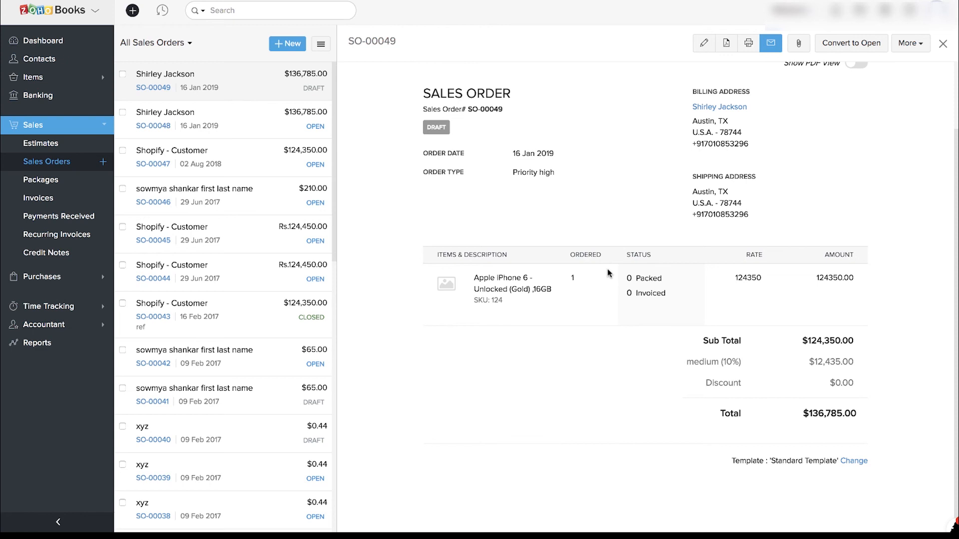
scroll(609, 273, up, 2)
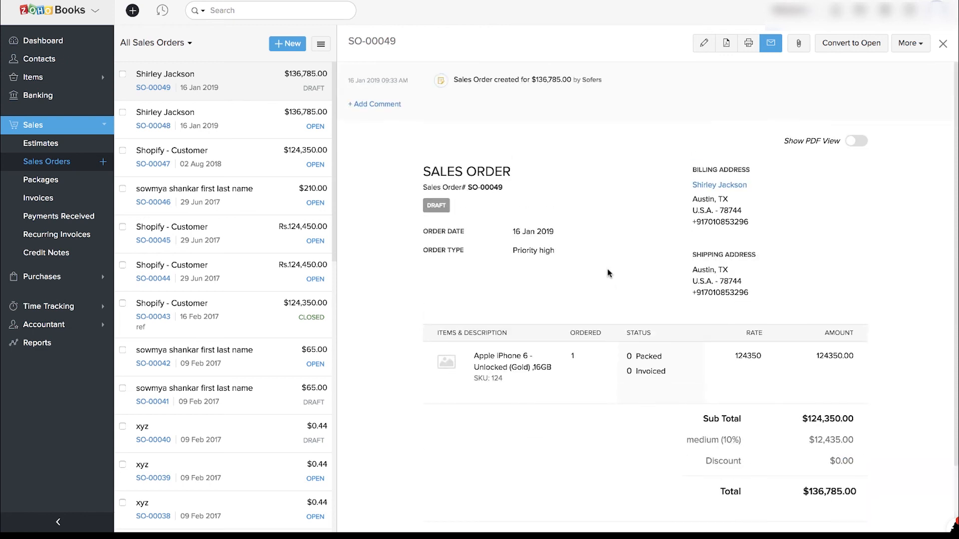
click(851, 44)
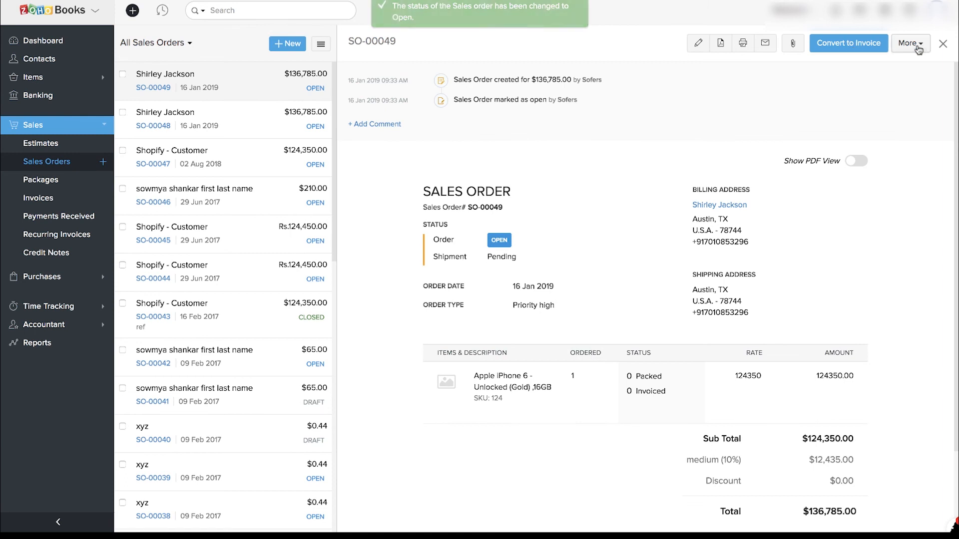
- Create a package from the sales order with a quantity to pack of 1, dated 16 Jan 2019
click(919, 45)
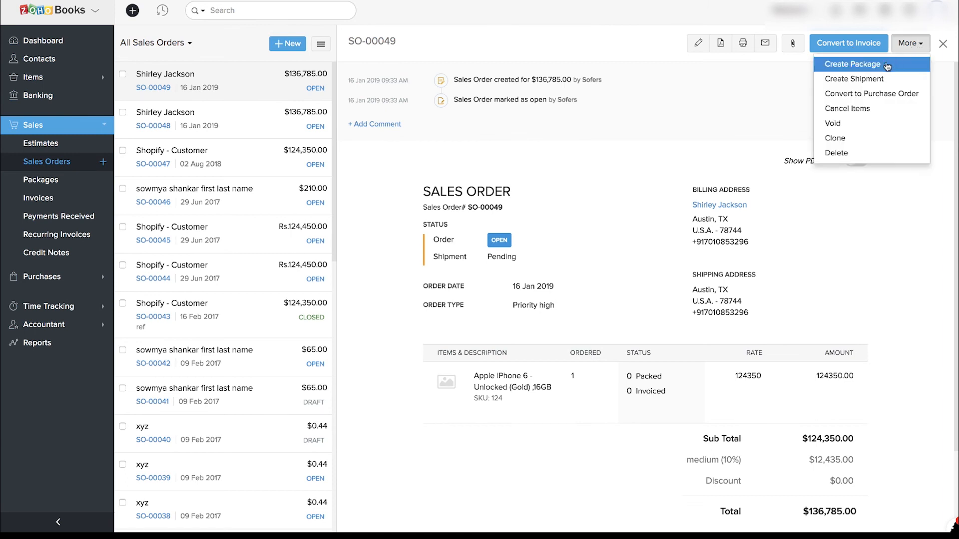
click(907, 44)
click(907, 45)
click(864, 69)
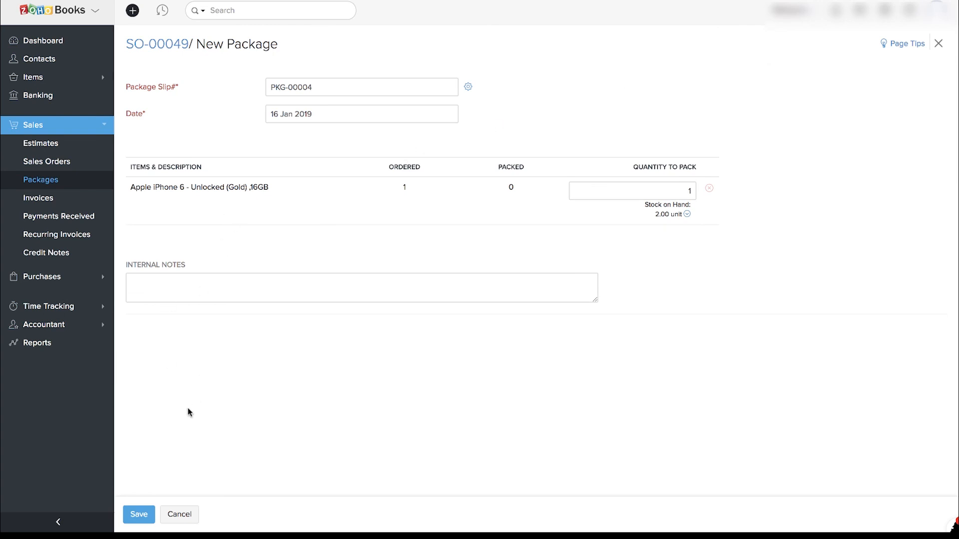
click(148, 513)
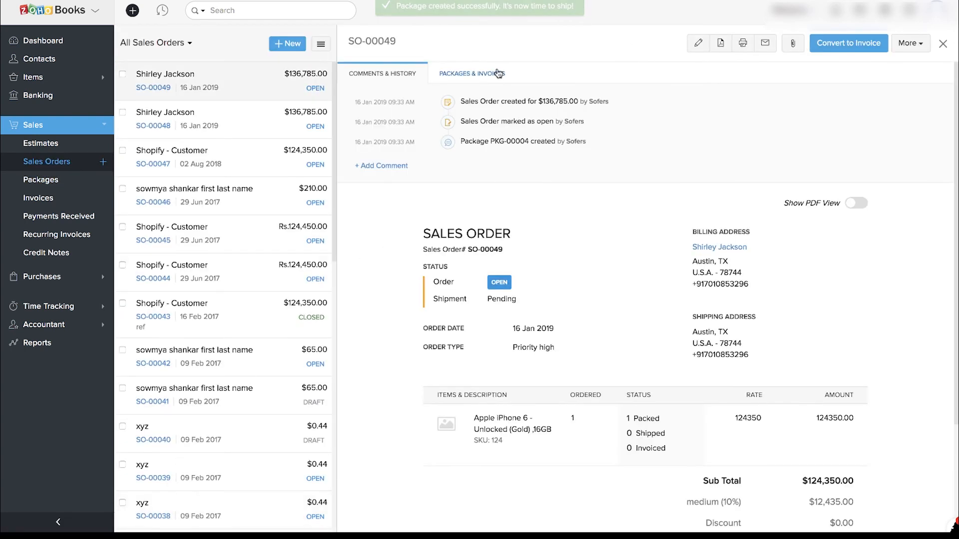
- Open the new package from the sales order's packages and start a shipment for it via carrier
click(492, 74)
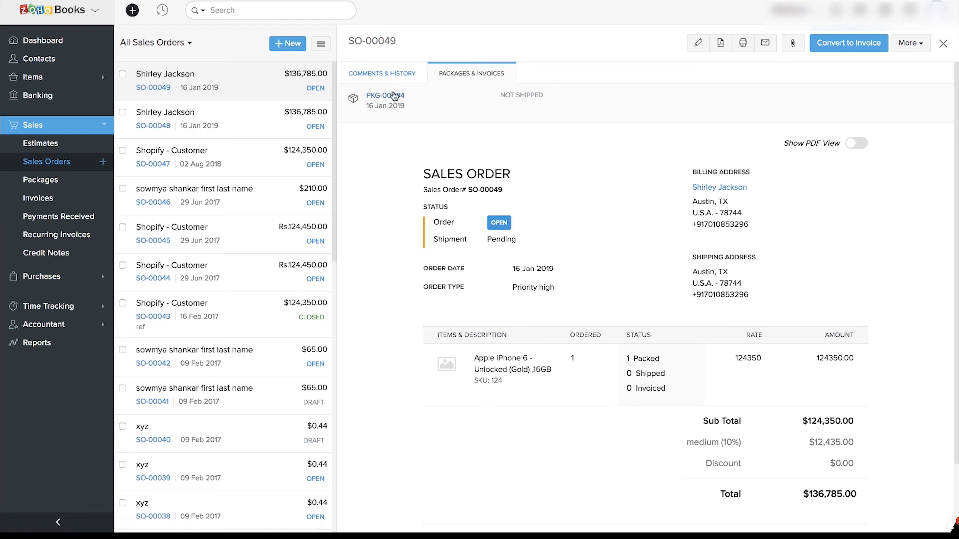
click(394, 96)
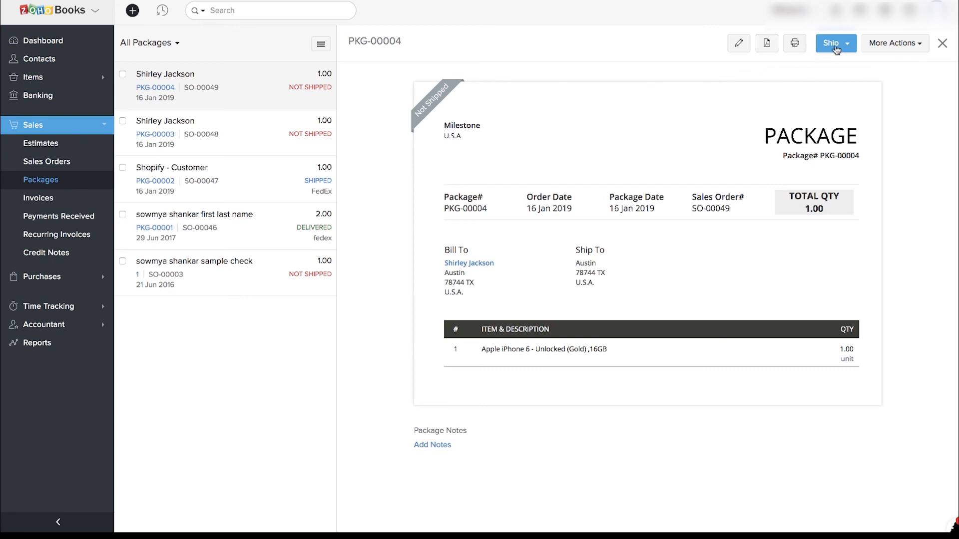
click(835, 49)
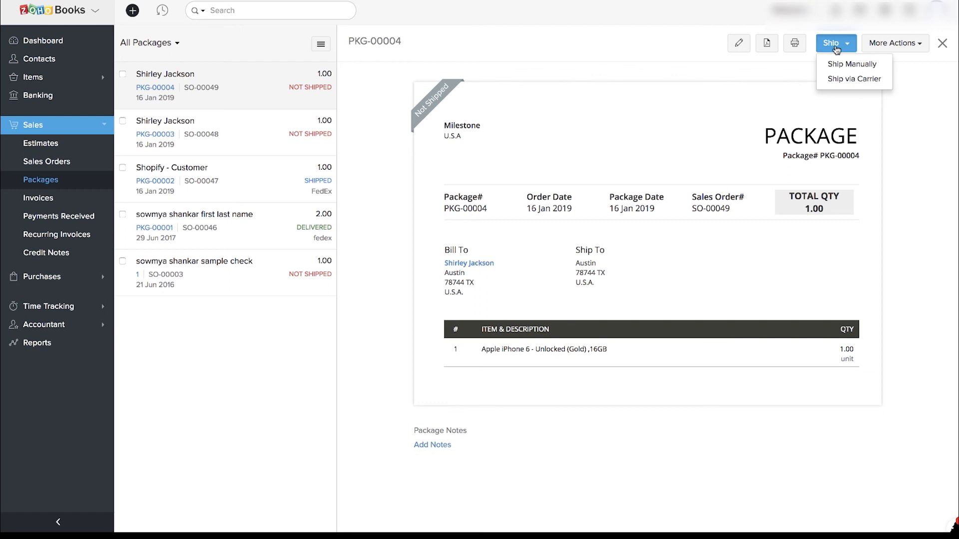
click(871, 84)
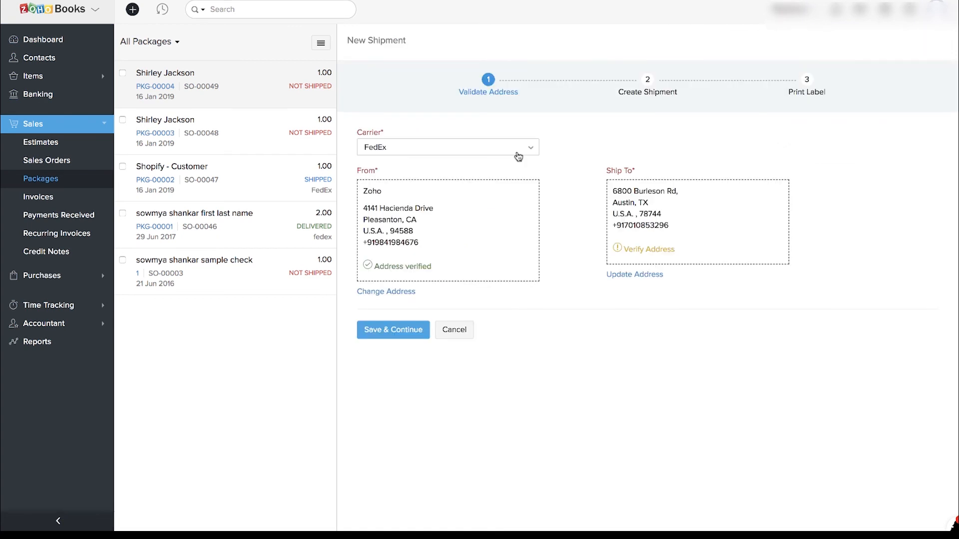
- Verify the ship-to address for the FedEx shipment and choose the custom dimensions parcel type
click(642, 249)
click(393, 330)
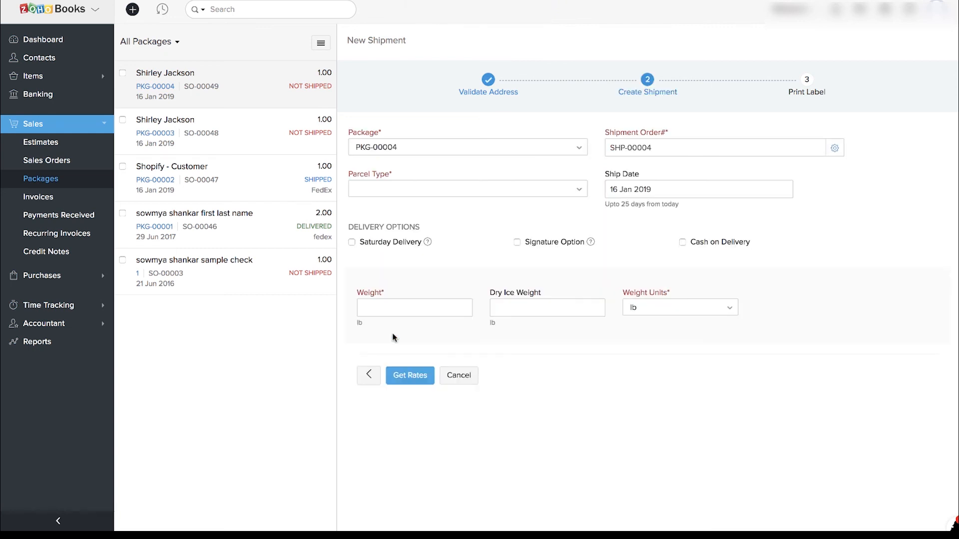
click(452, 193)
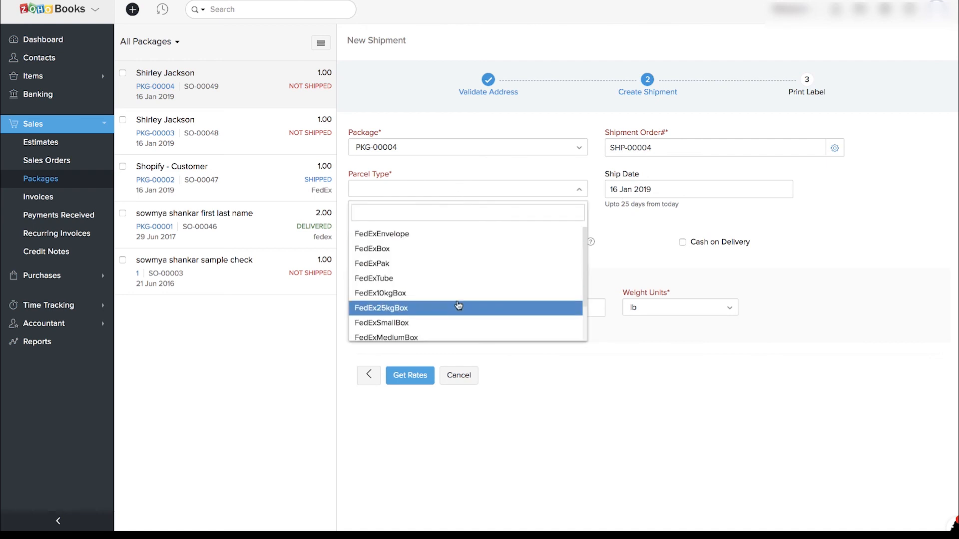
scroll(459, 306, down, 2)
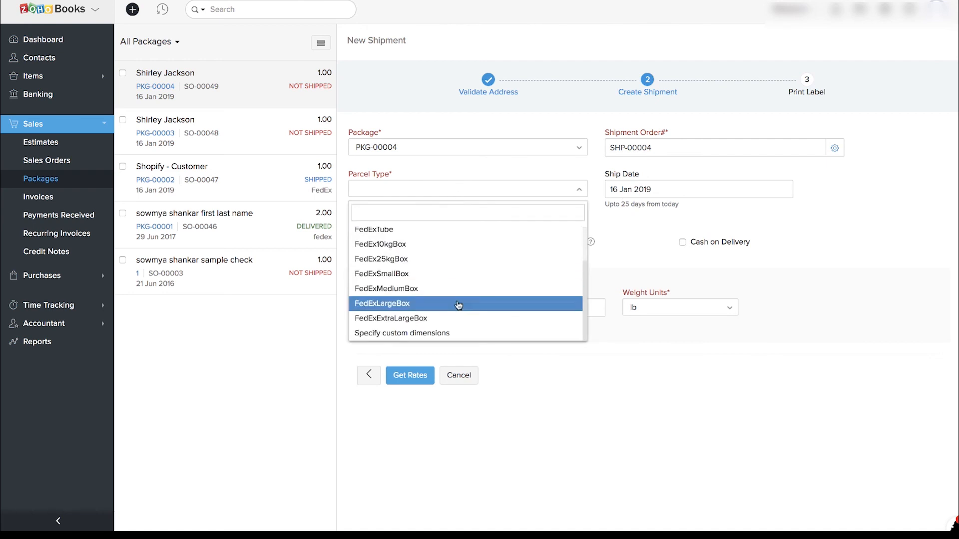
scroll(458, 305, up, 2)
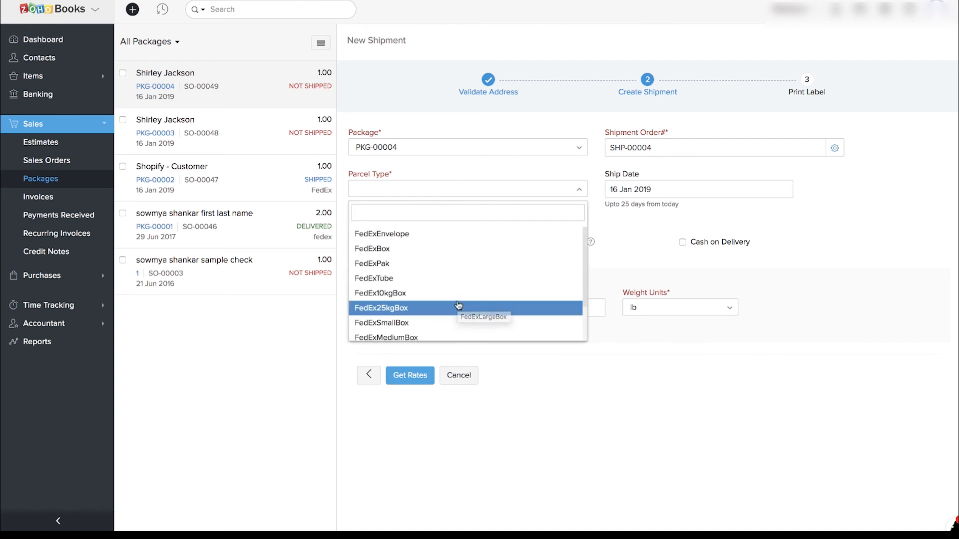
scroll(459, 290, down, 2)
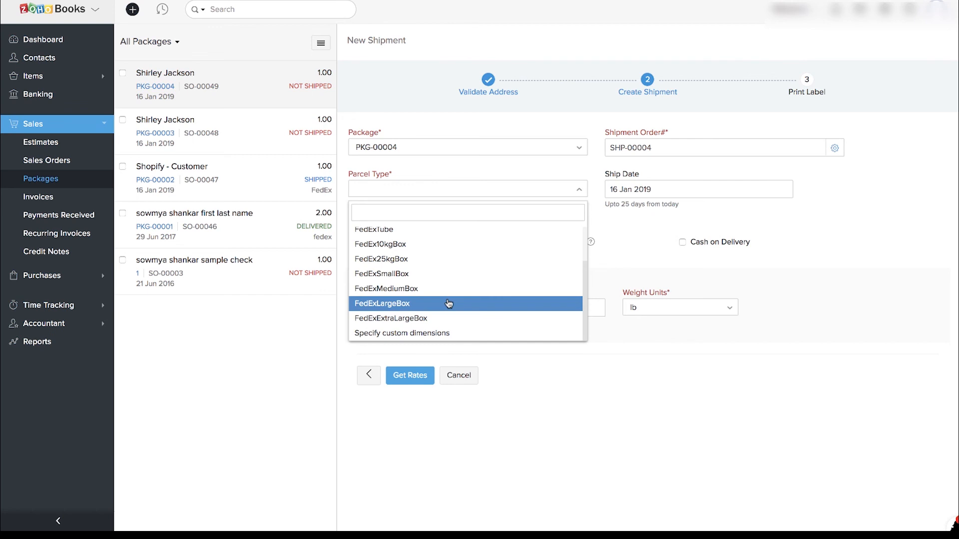
scroll(449, 304, up, 2)
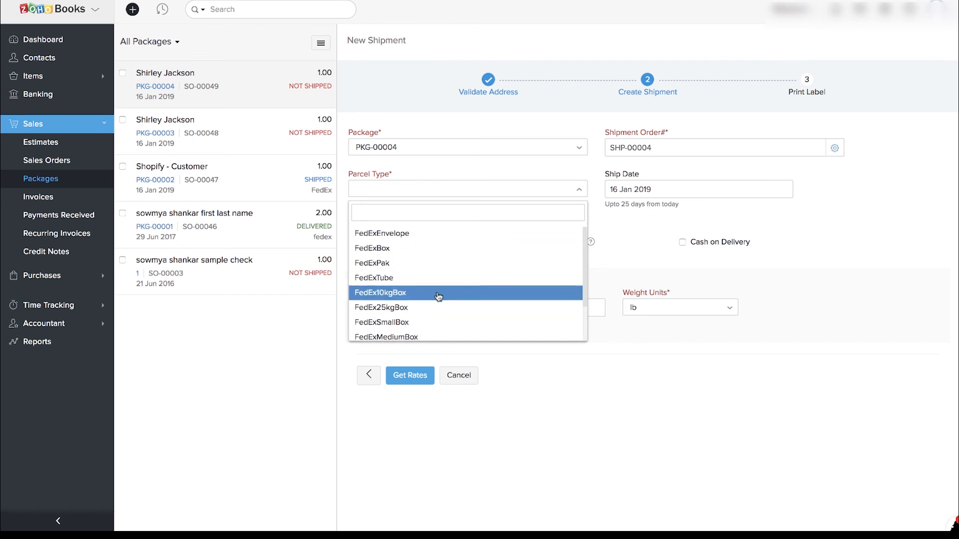
scroll(439, 298, down, 2)
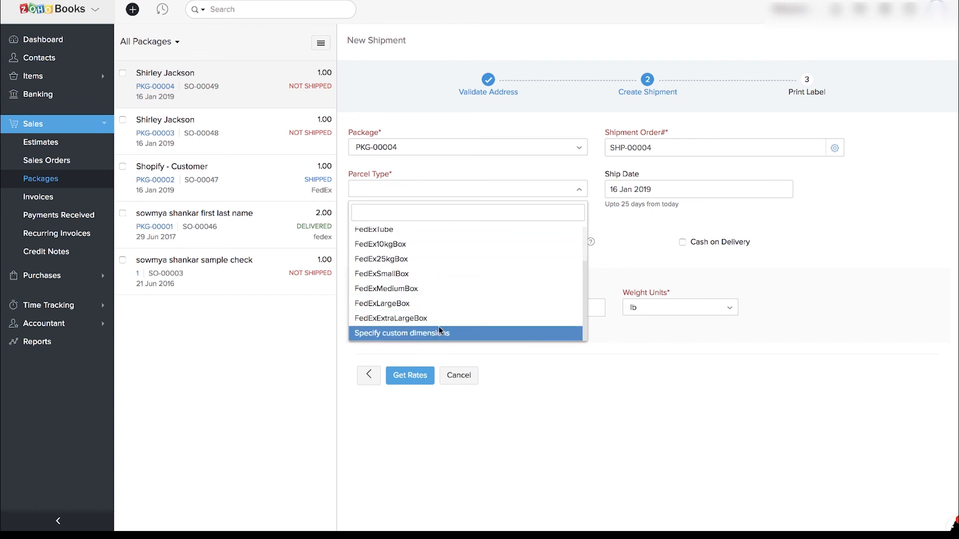
click(439, 331)
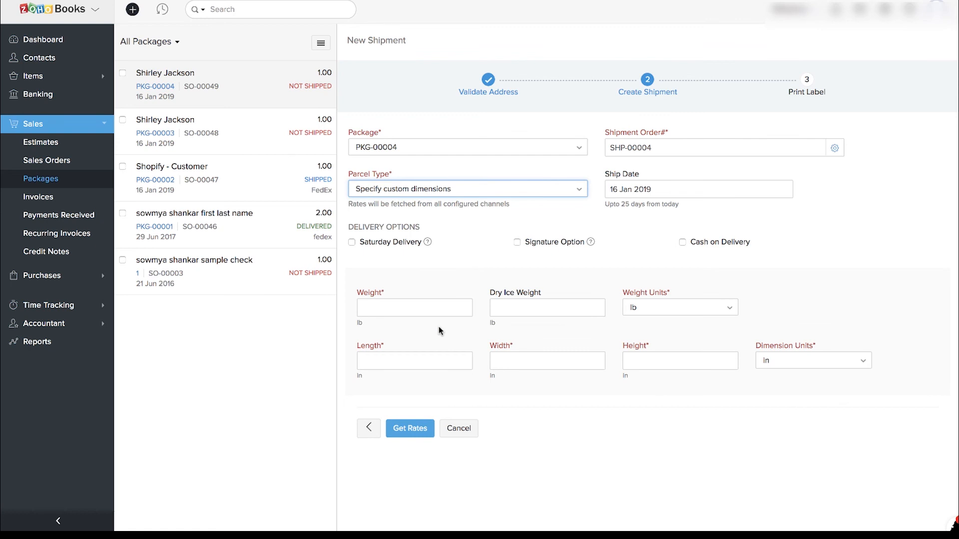
- Set the parcel to 3 lb with length 1 in, width 2 in and height 4 in, and get the shipping rates
click(423, 309)
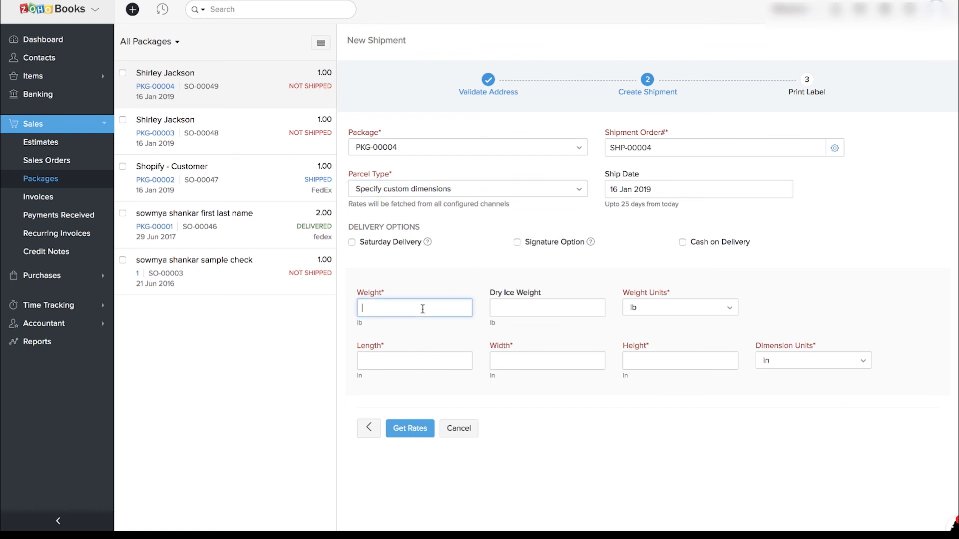
text(3)
click(406, 358)
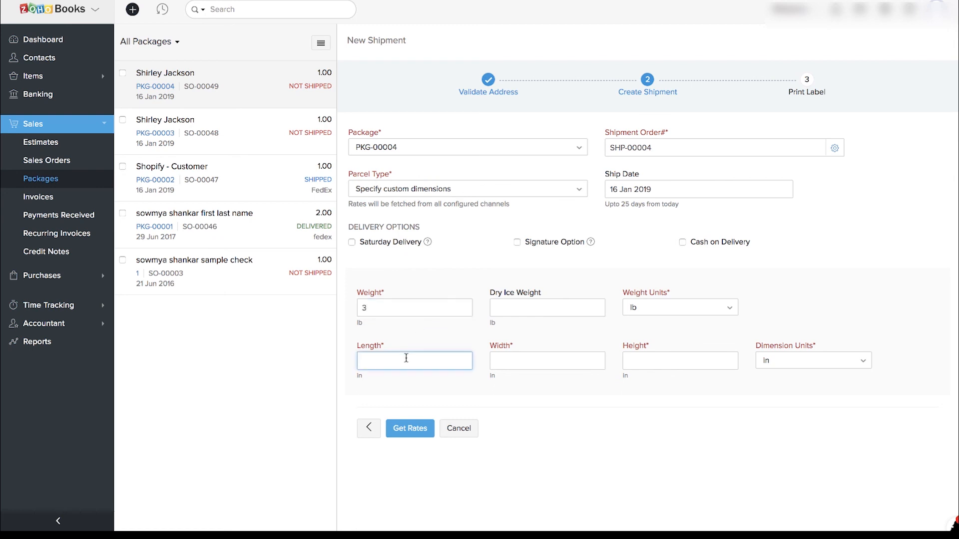
text(1)
click(535, 361)
text(2)
click(647, 361)
text(4)
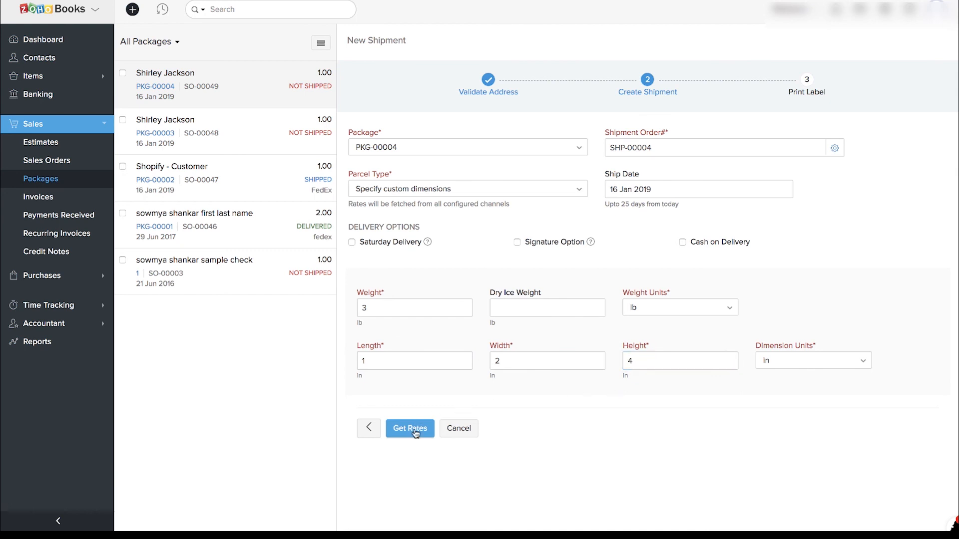
click(415, 430)
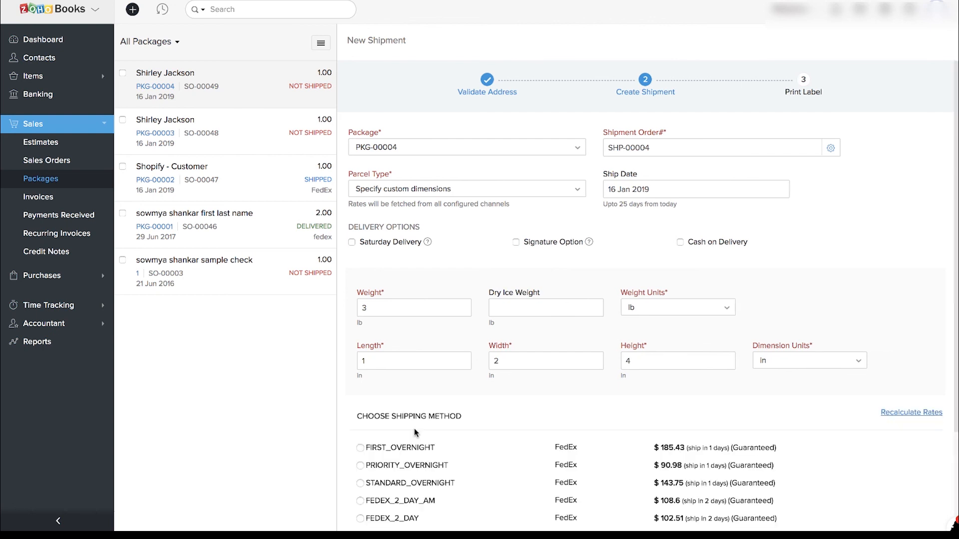
- Create the shipment with the FedEx PRIORITY_OVERNIGHT method and review the generated shipping label
scroll(414, 432, down, 2)
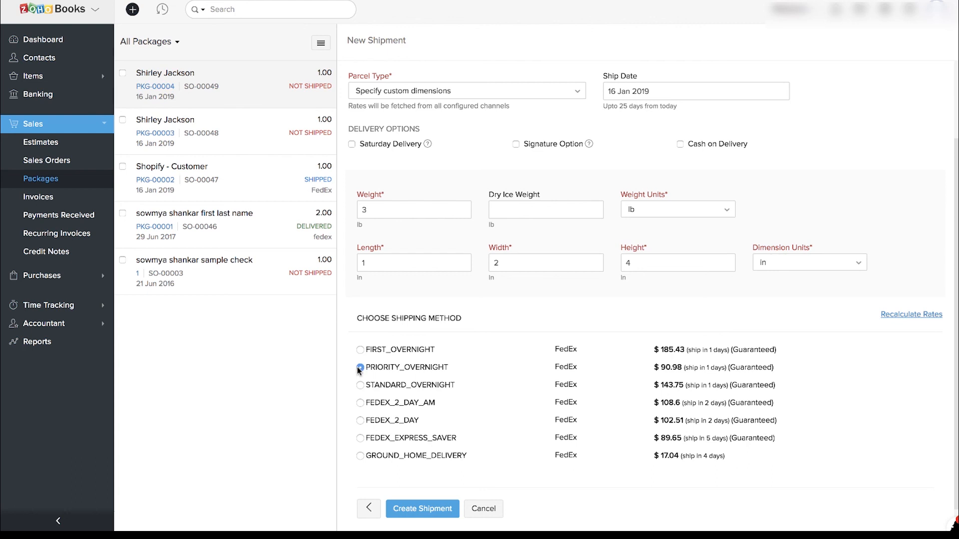
click(433, 513)
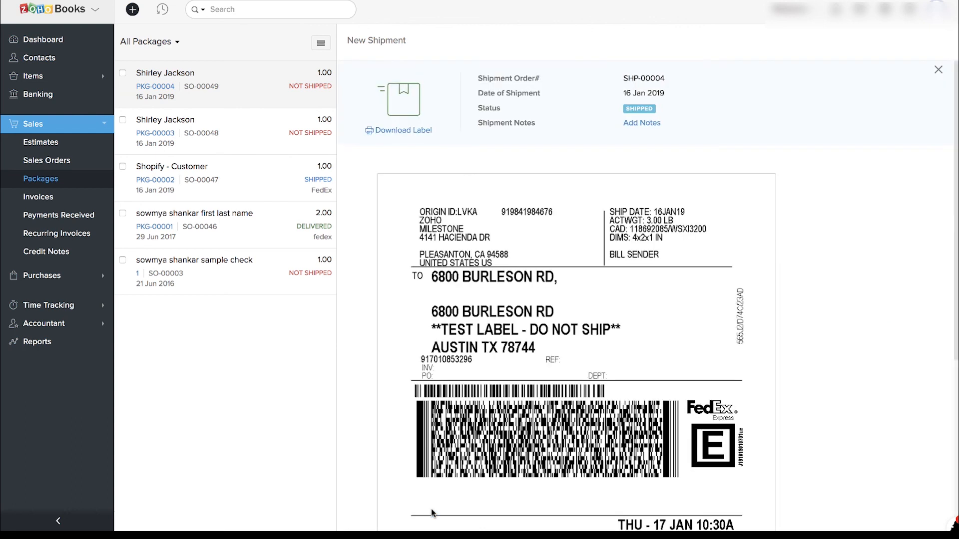
scroll(576, 387, down, 5)
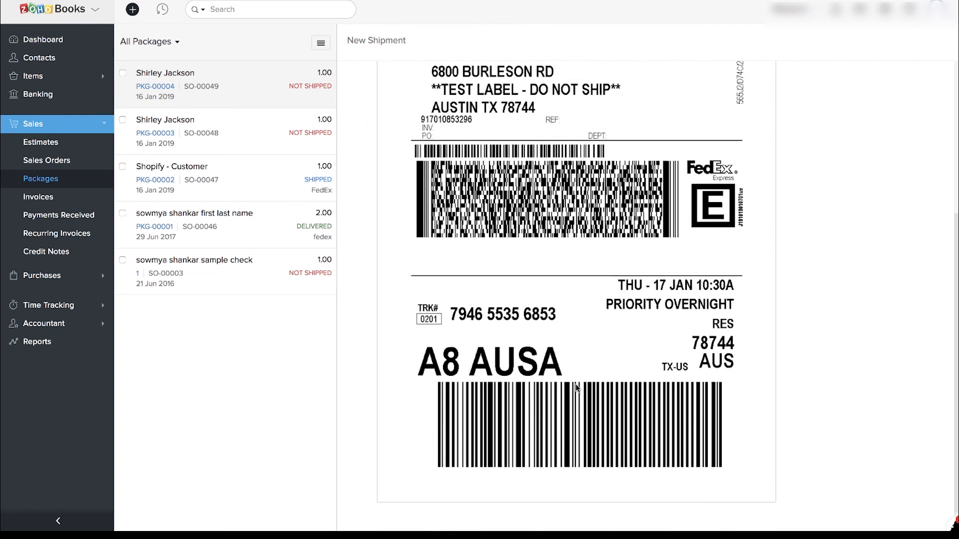
scroll(576, 388, down, 1)
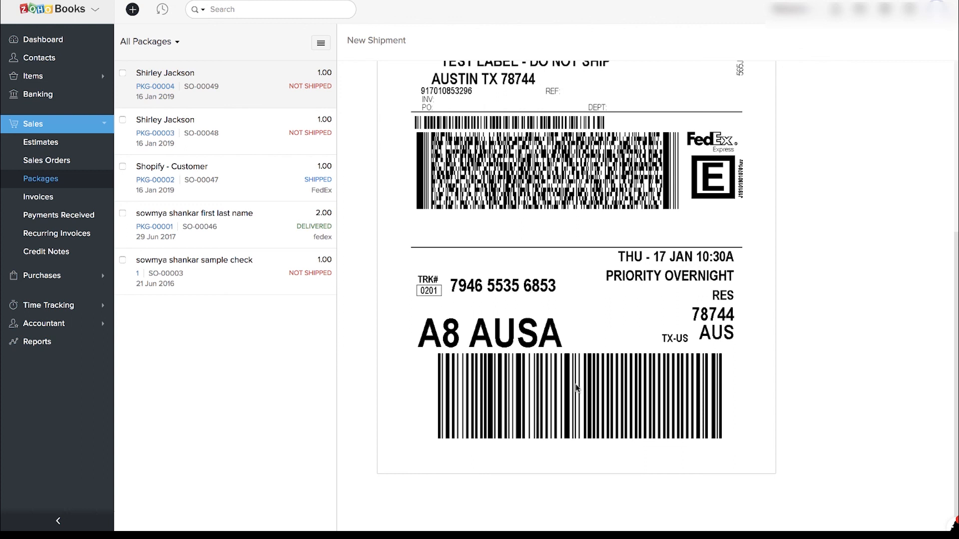
scroll(509, 259, up, 5)
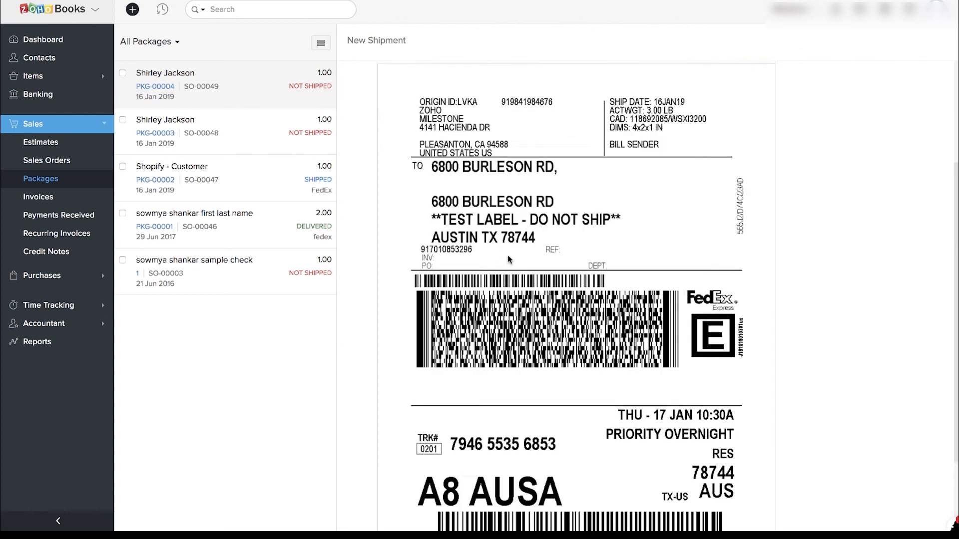
- Open the most recent sales order and check its packages and invoices
click(76, 166)
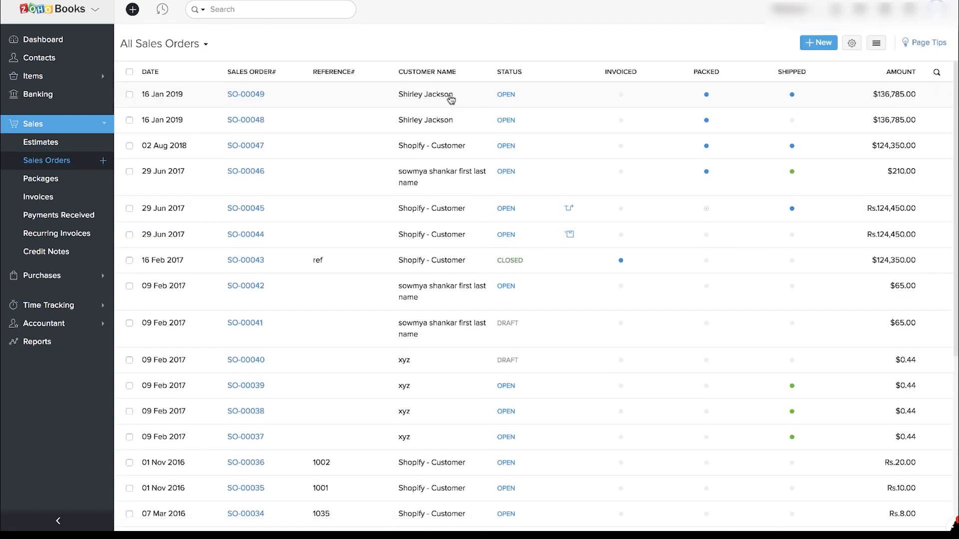
click(450, 99)
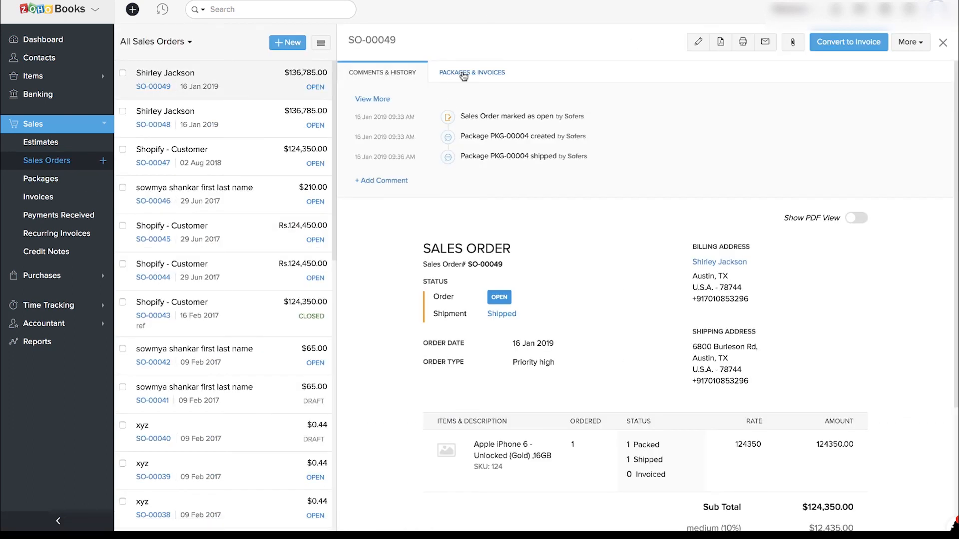
click(463, 72)
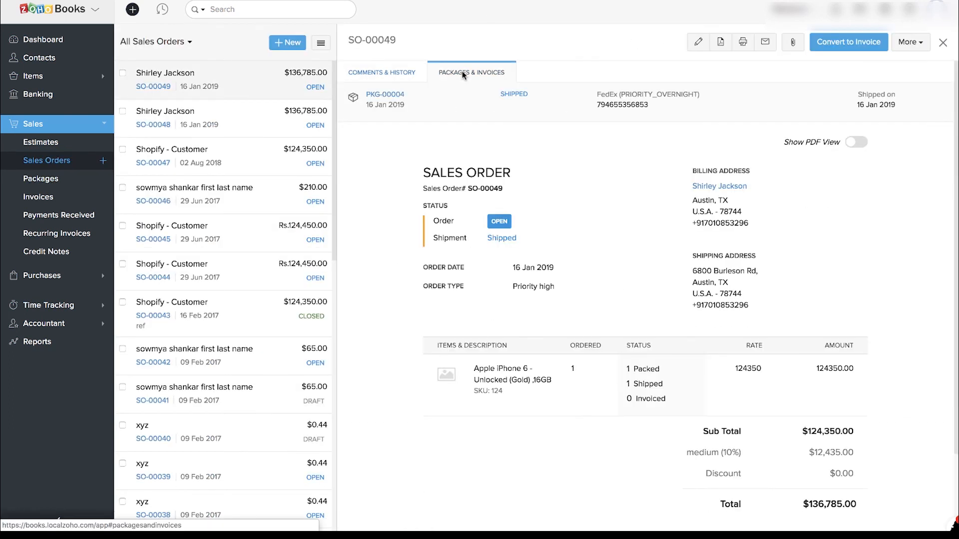
- Convert the sales order to an invoice dated 16 Jan 2019 and save it as a draft
click(856, 48)
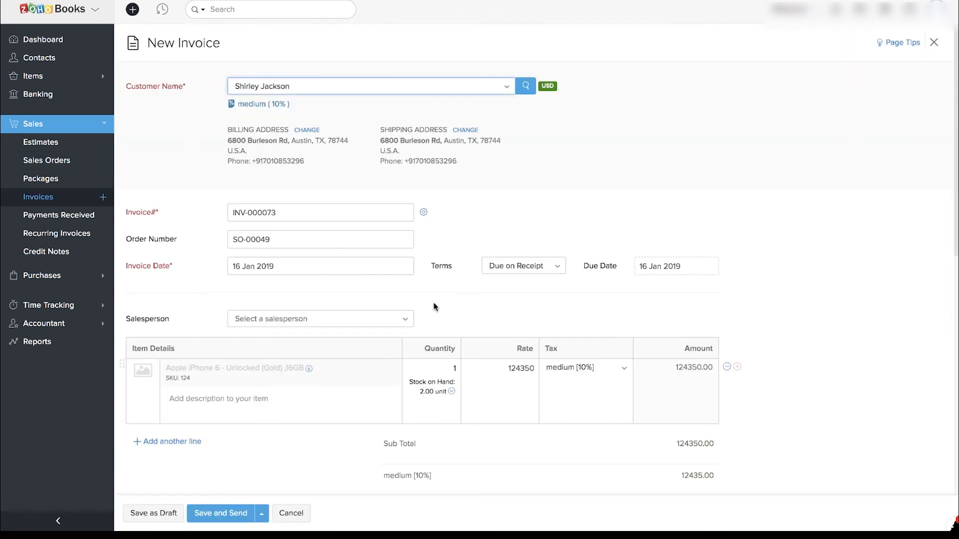
scroll(434, 307, down, 10)
click(152, 514)
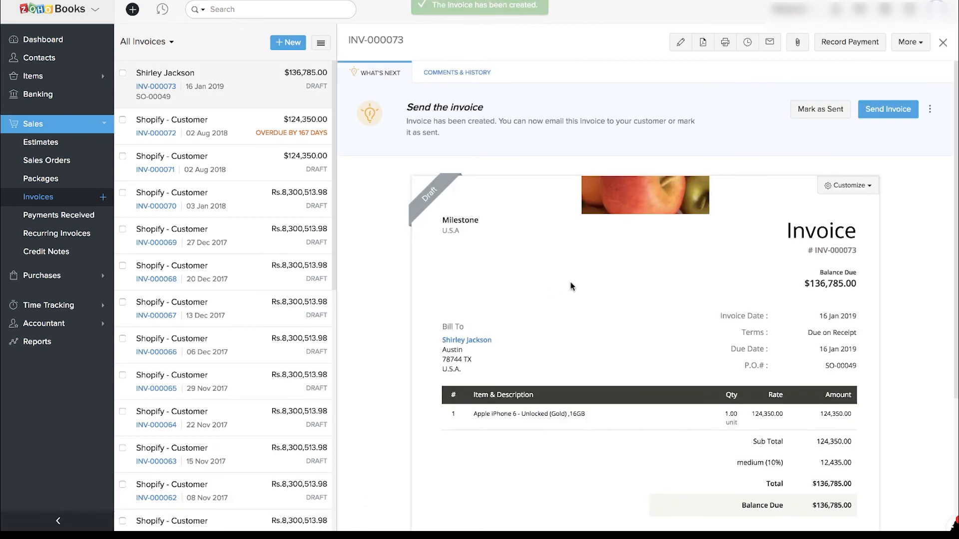
- Record a cash payment of 136785 USD for the new invoice, dated 16 Jan 2019 and deposited to Petty Cash
click(841, 48)
click(403, 72)
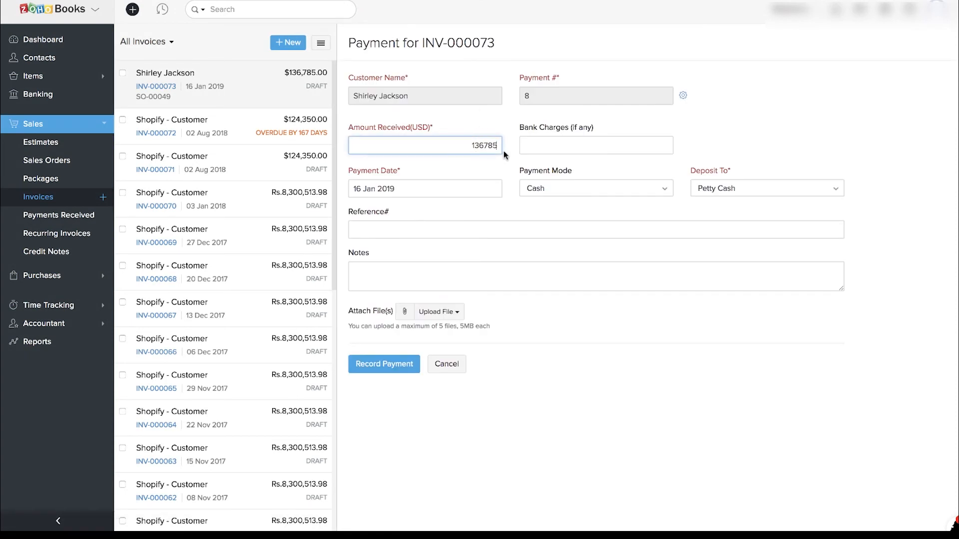
click(398, 364)
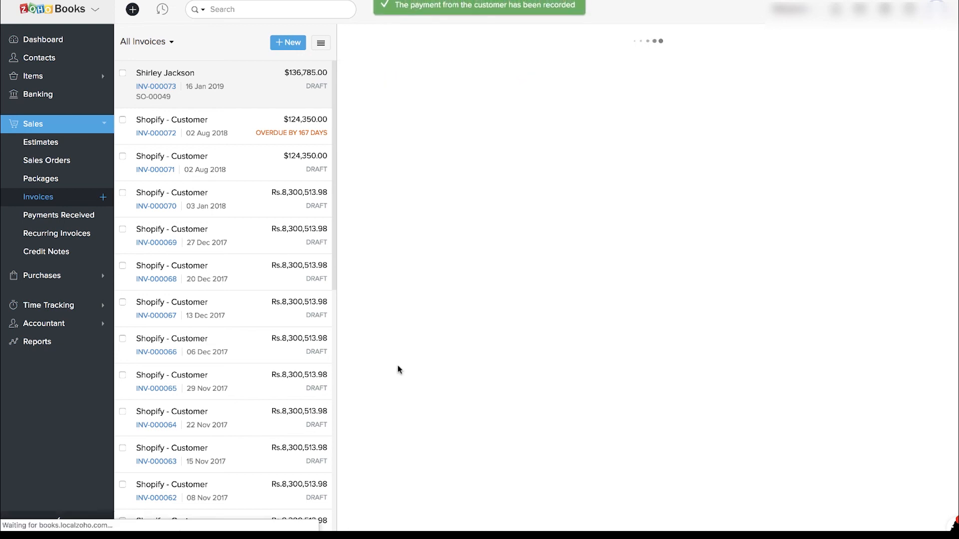
- Create and save a new package from the paid, closed sales order
mouse_move(445, 208)
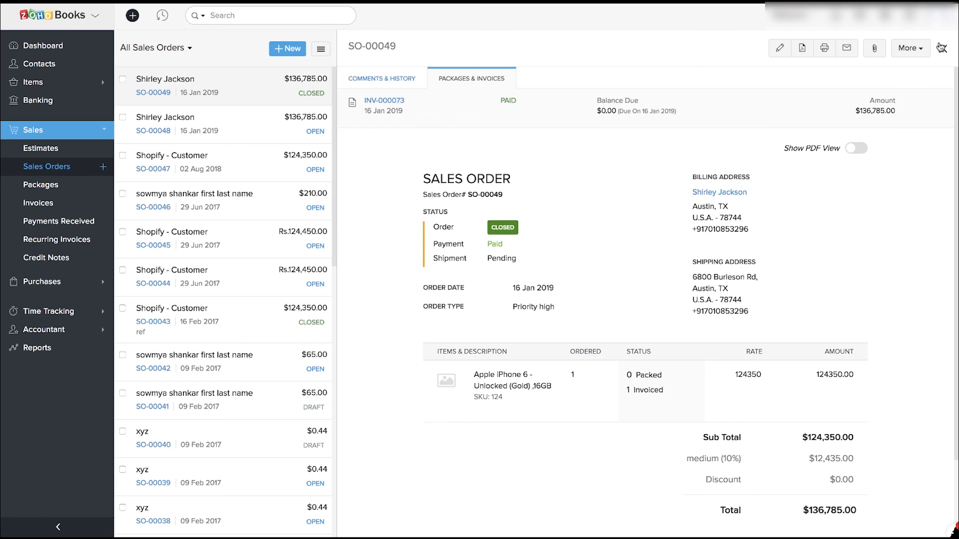
click(914, 54)
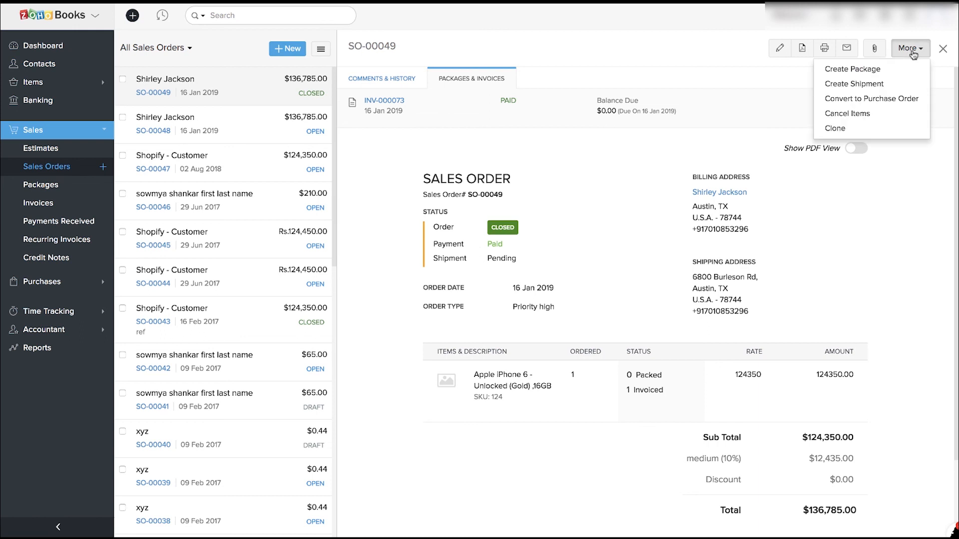
click(871, 72)
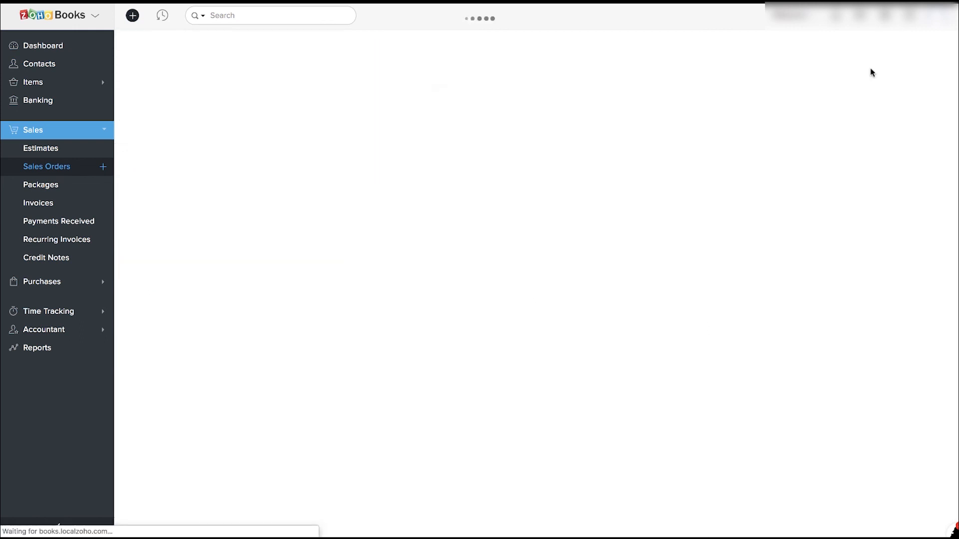
click(140, 519)
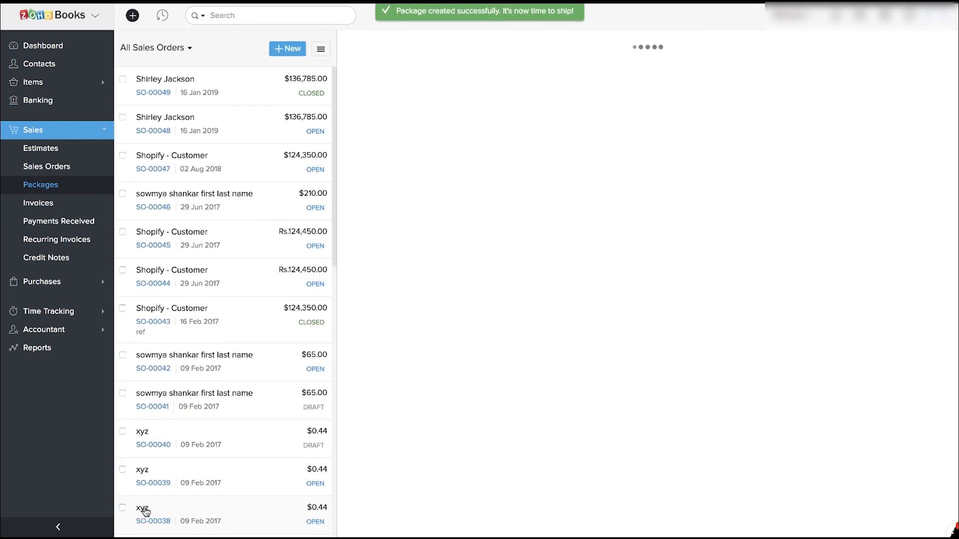
- Create a manual shipment for the new package with FedEx as carrier and tracking number 1234567, and save it
click(905, 50)
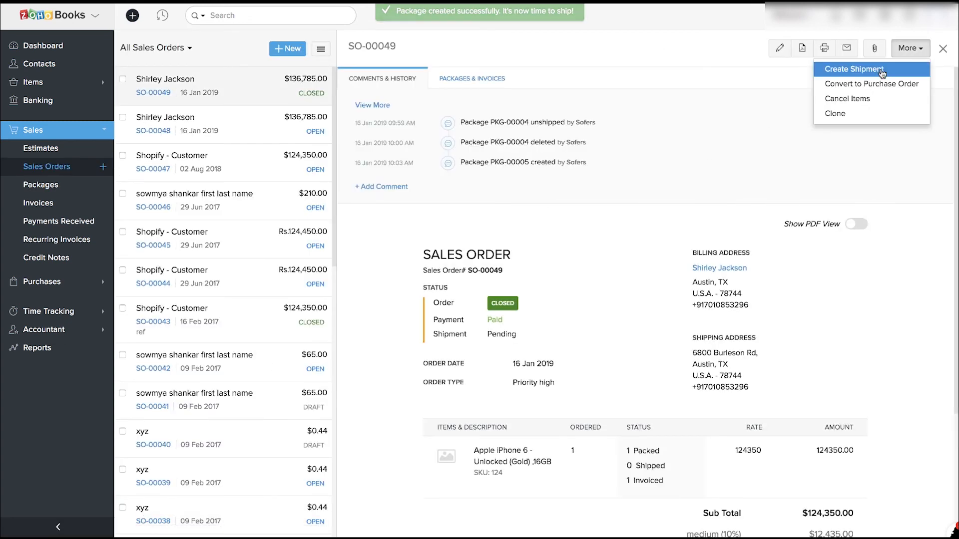
click(856, 67)
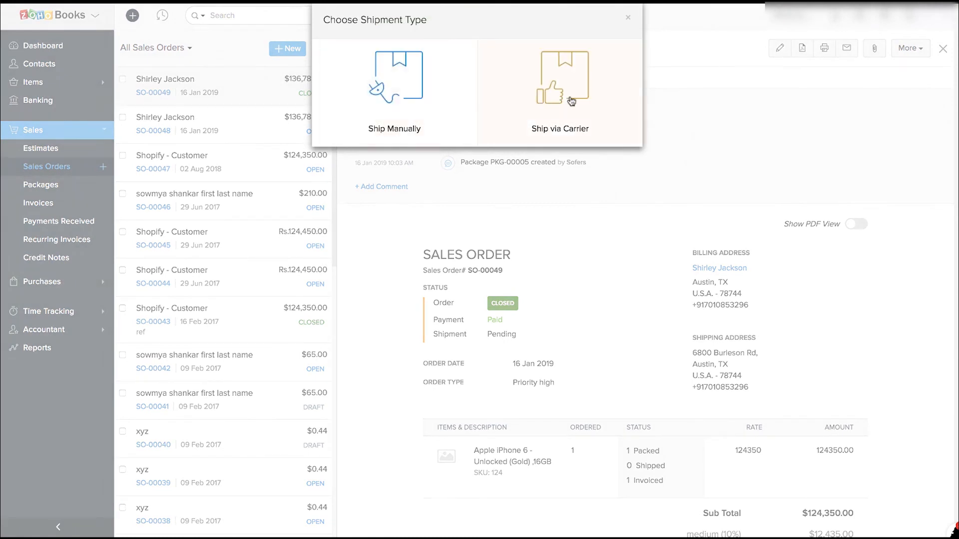
click(401, 90)
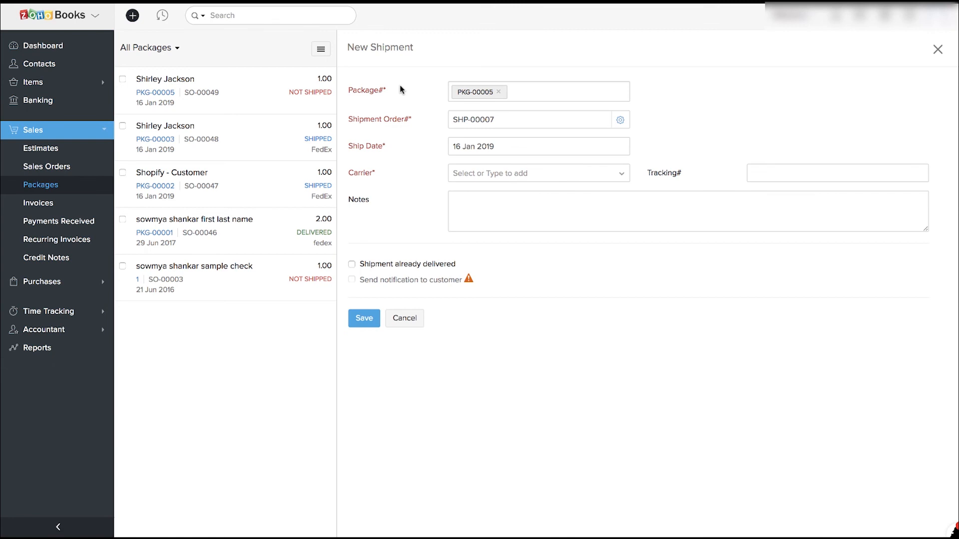
click(475, 176)
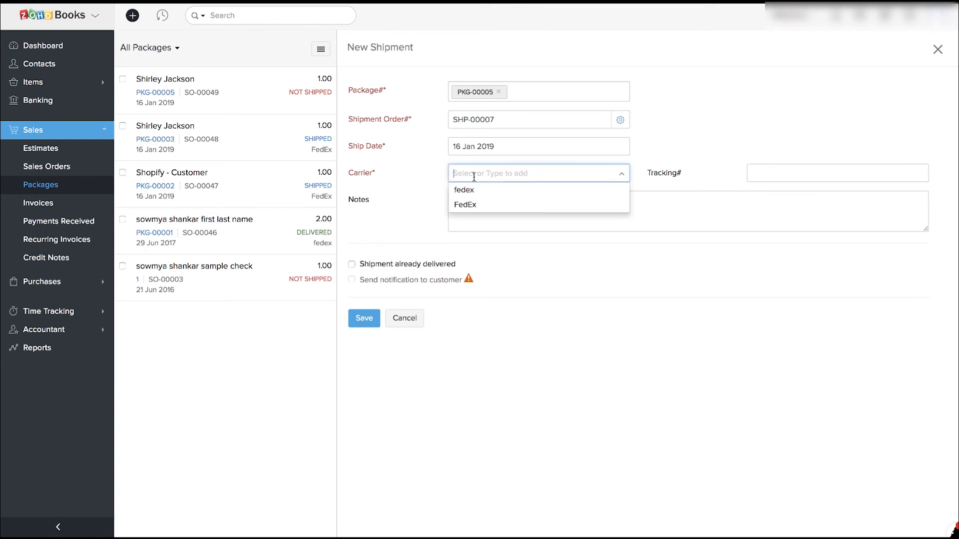
click(493, 206)
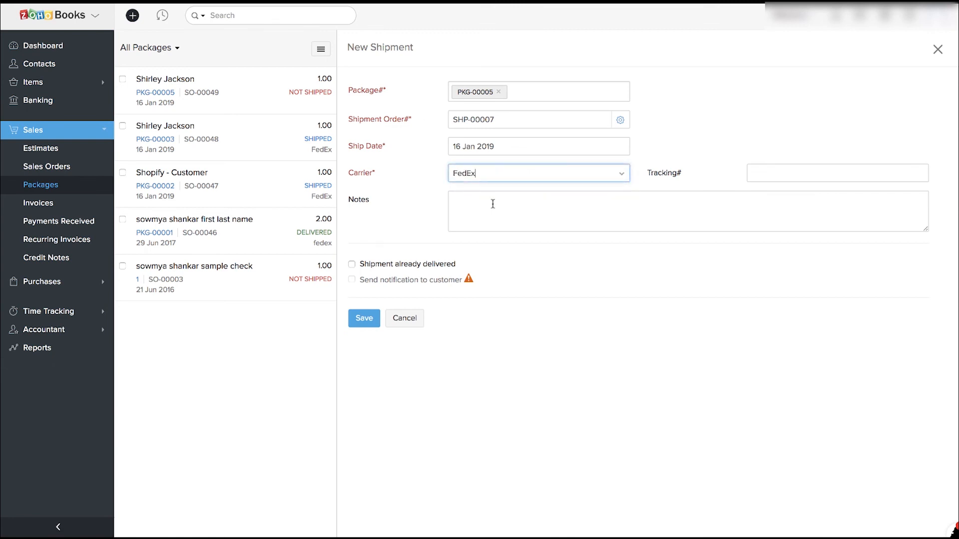
click(778, 174)
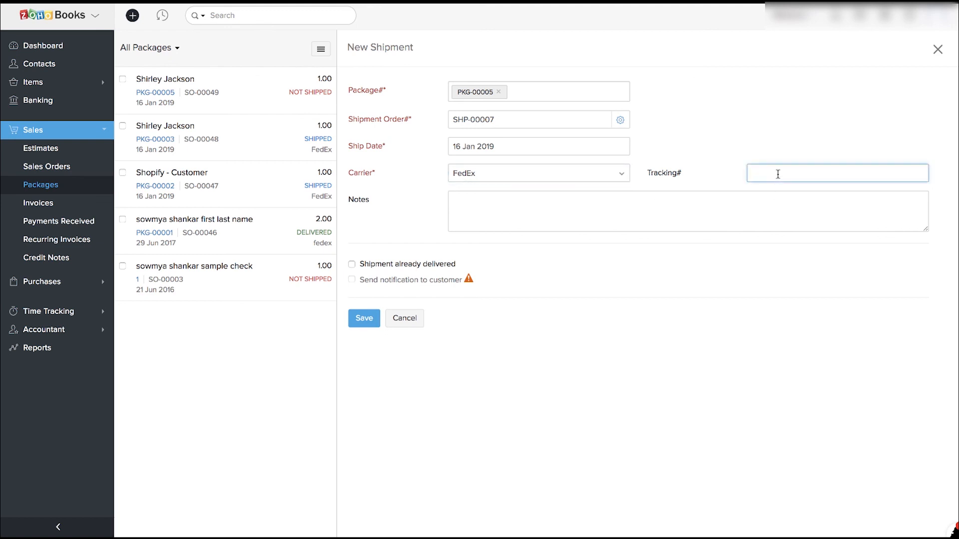
text(1234567)
click(371, 321)
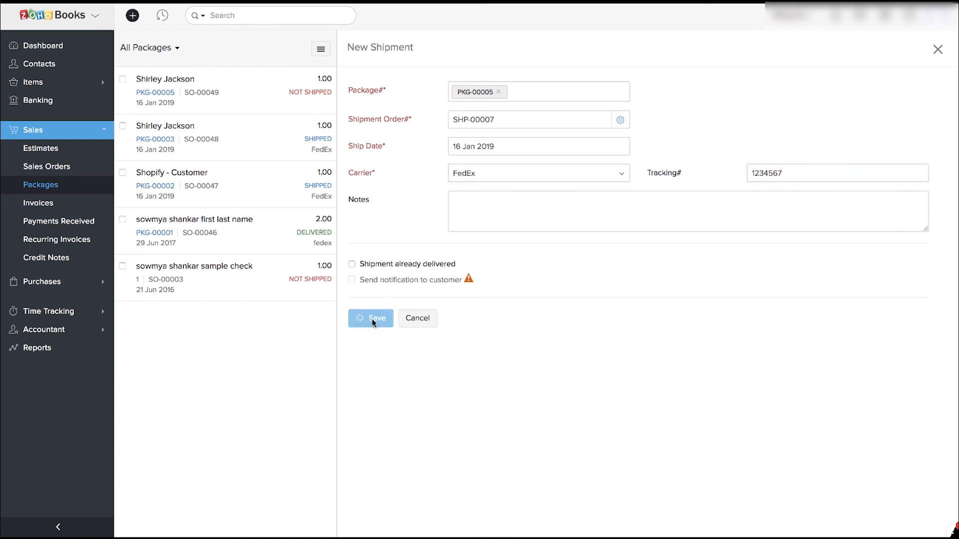